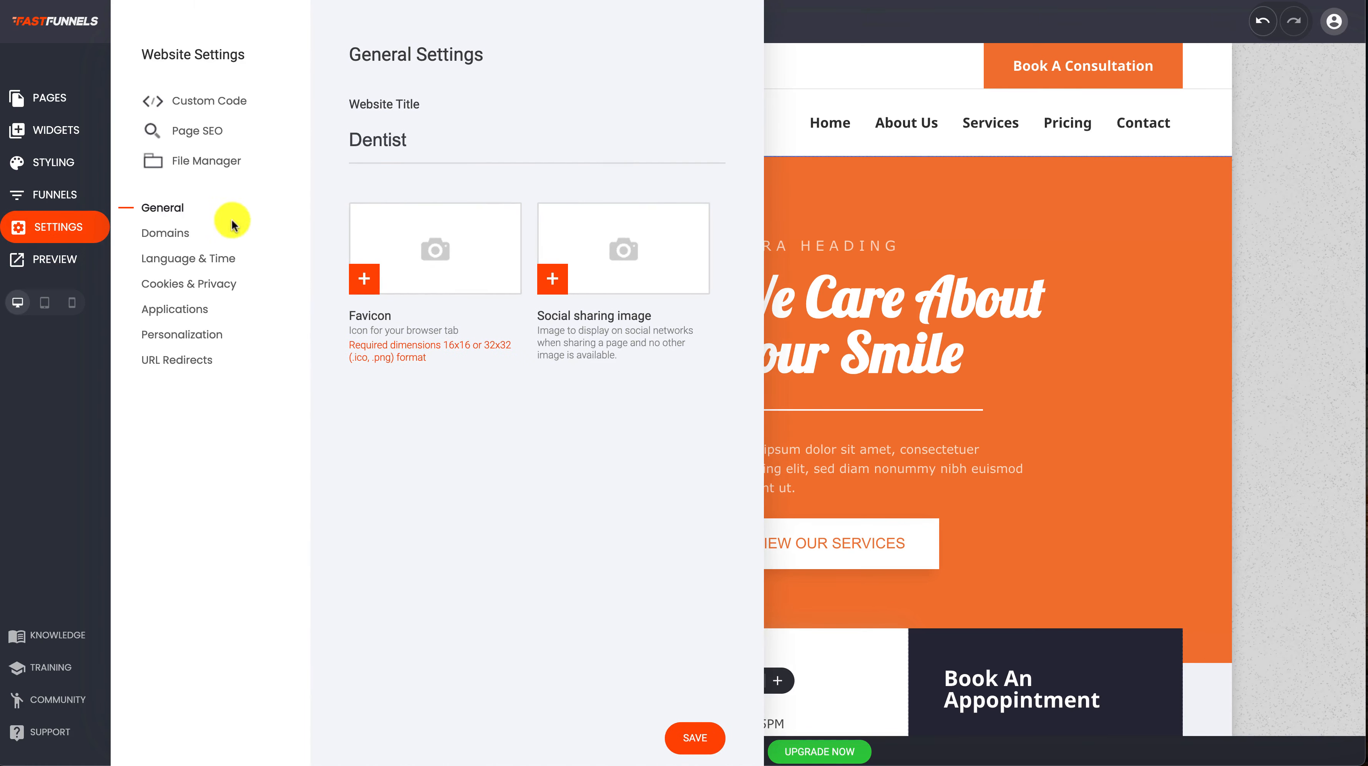
Copy the phone tag from the website's Personalization settings
click(194, 336)
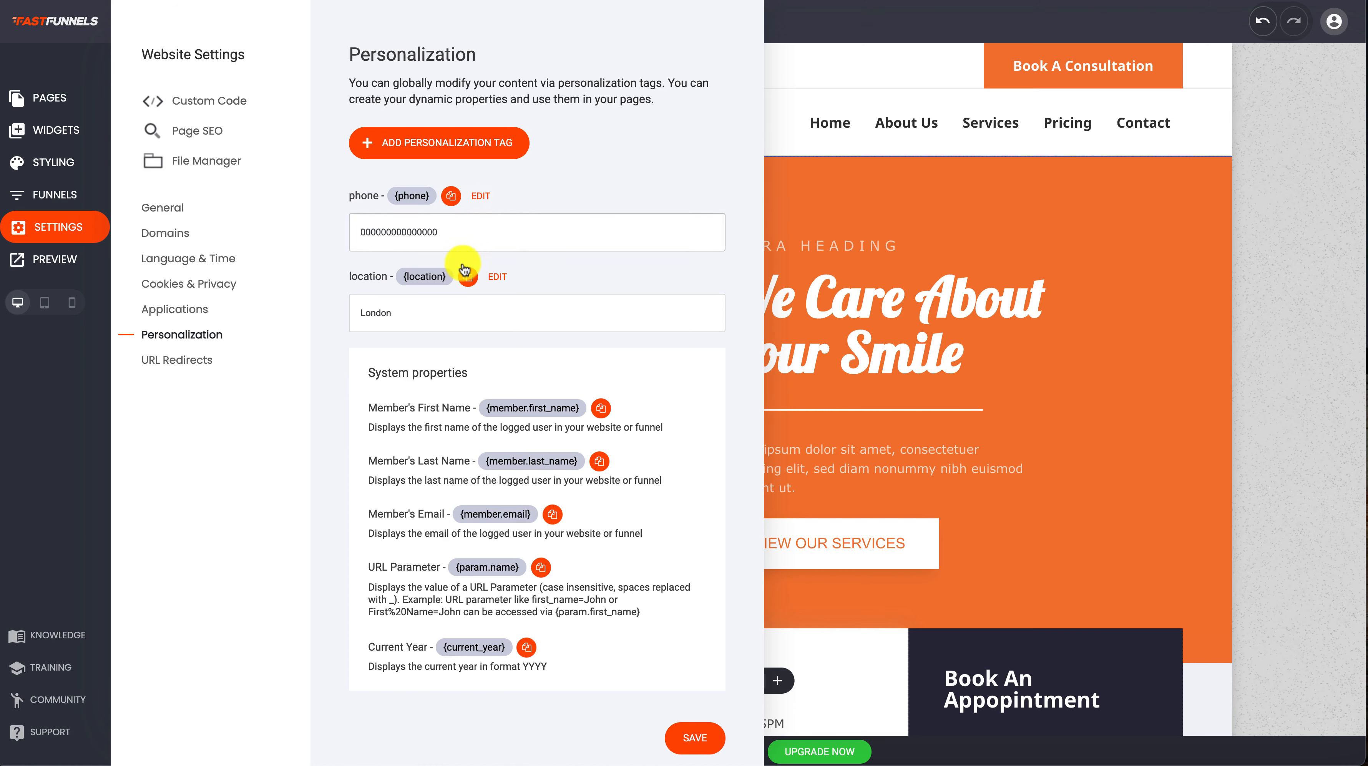
click(452, 197)
click(452, 196)
click(451, 195)
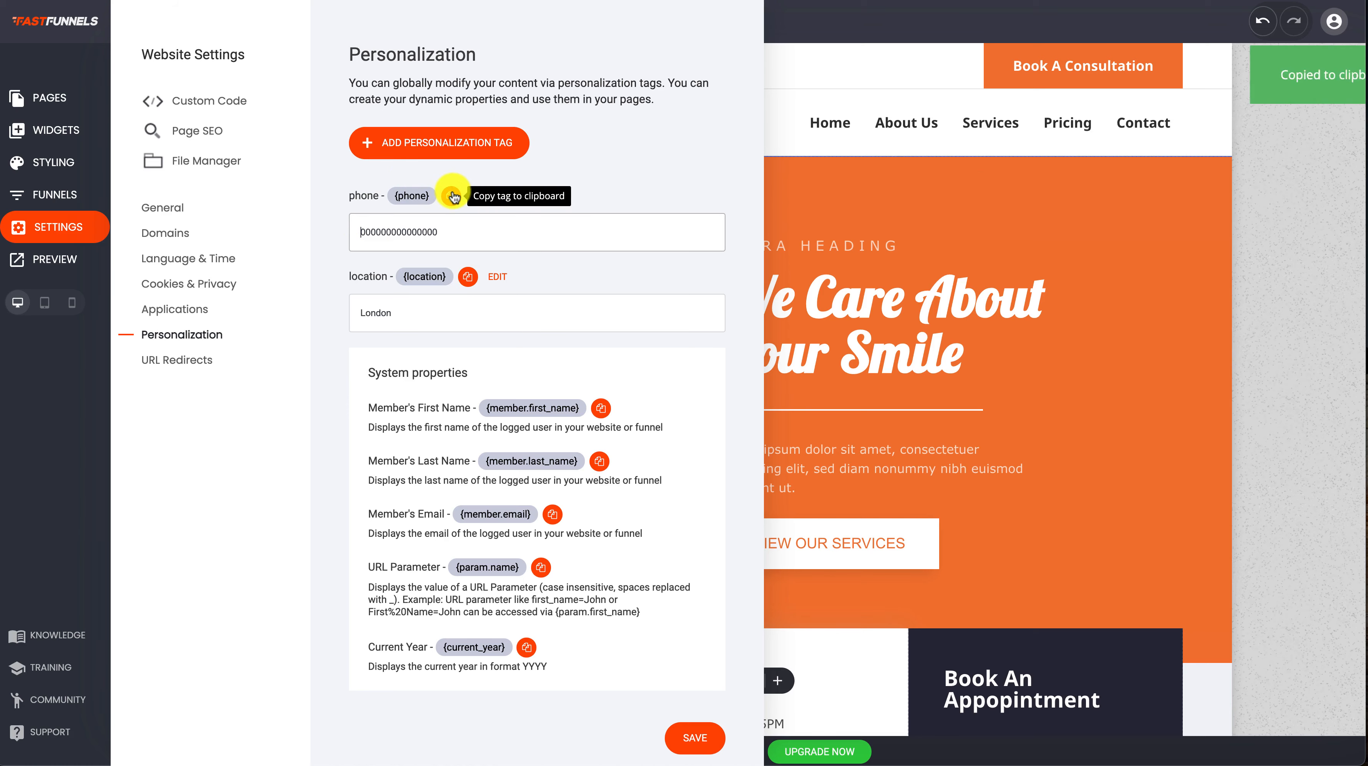
click(882, 231)
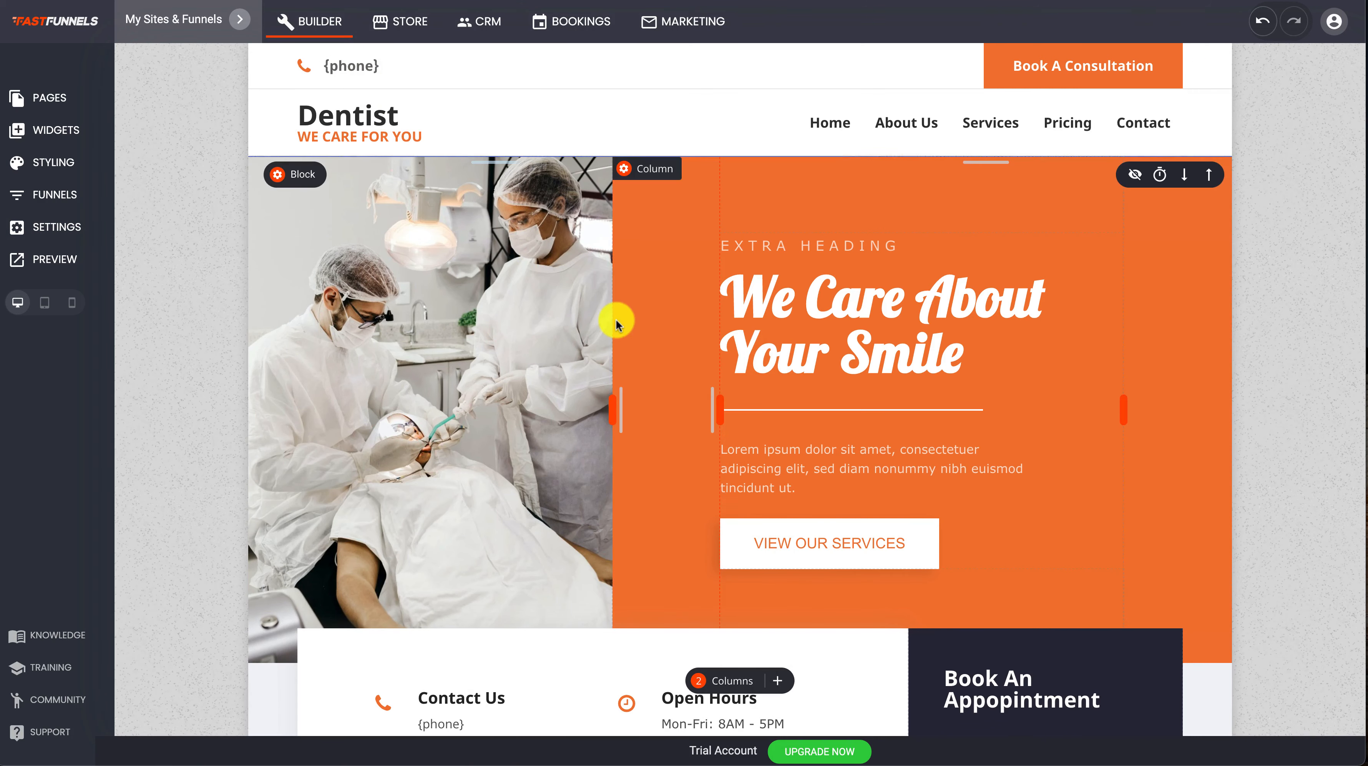
Preview the page to check how the phone tag displays in the header and Contact Us section
scroll(616, 321, down, 2)
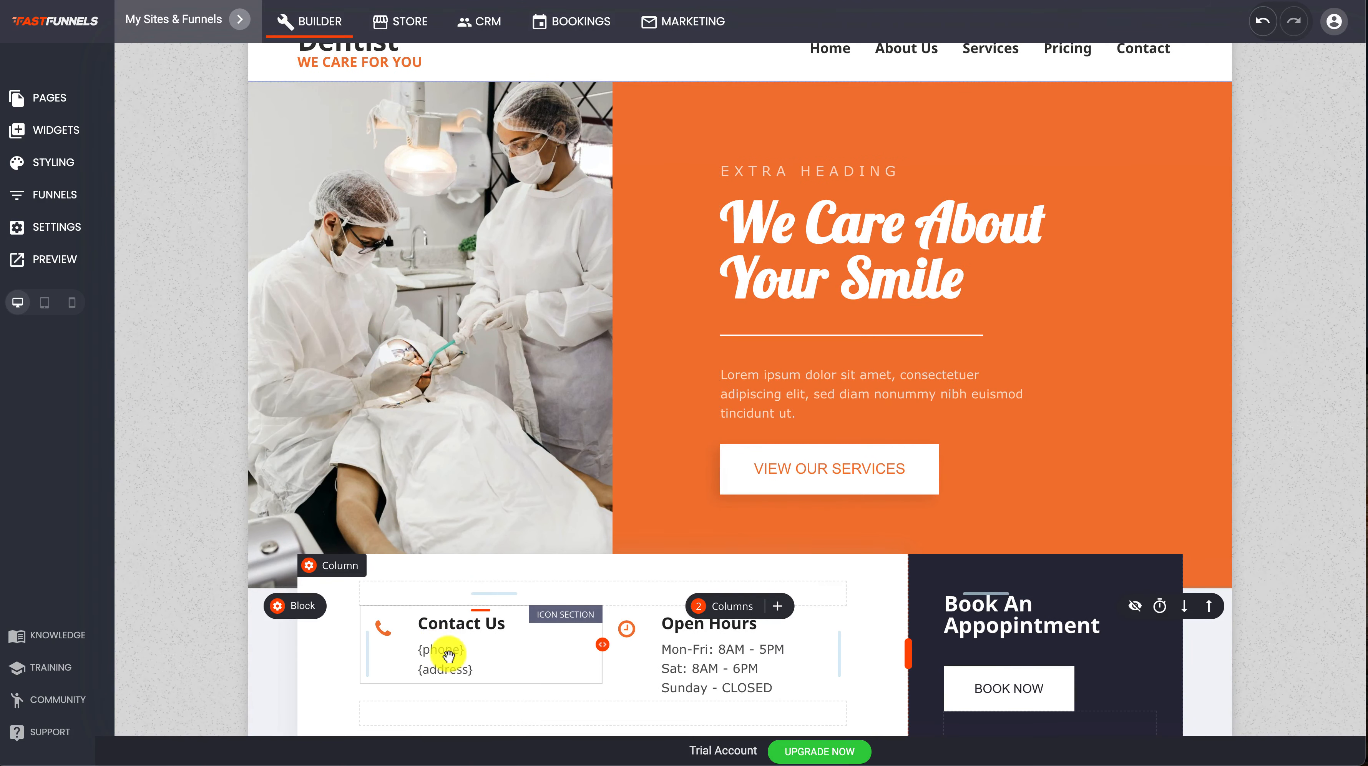
click(54, 262)
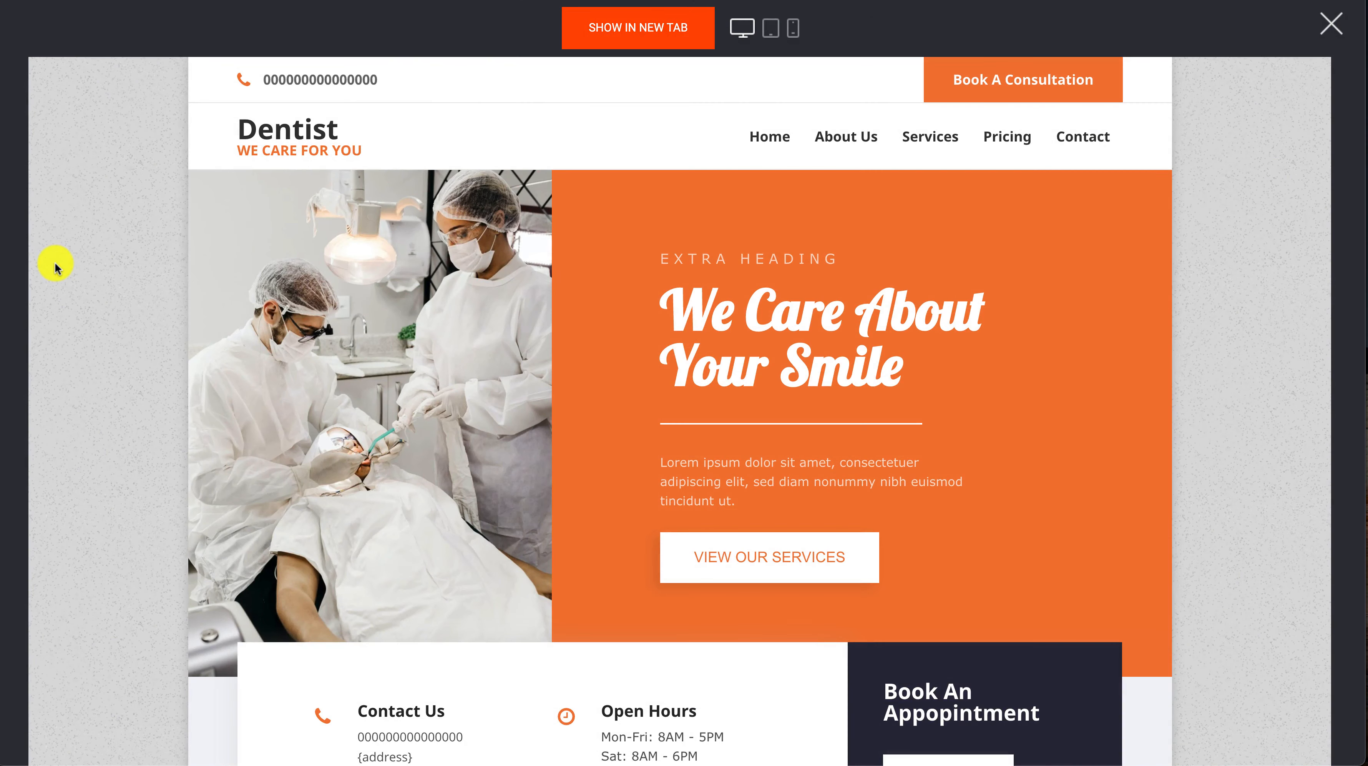
scroll(466, 452, down, 2)
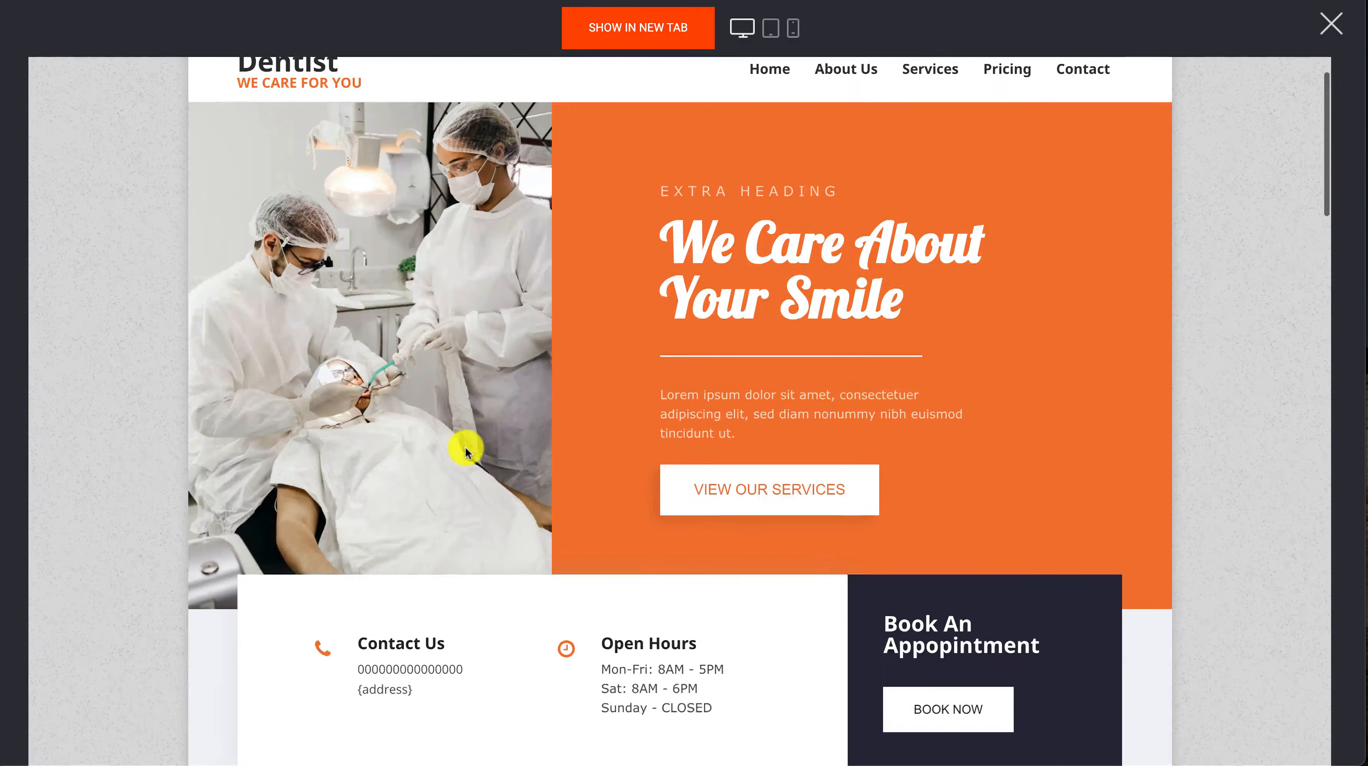
scroll(465, 452, down, 1)
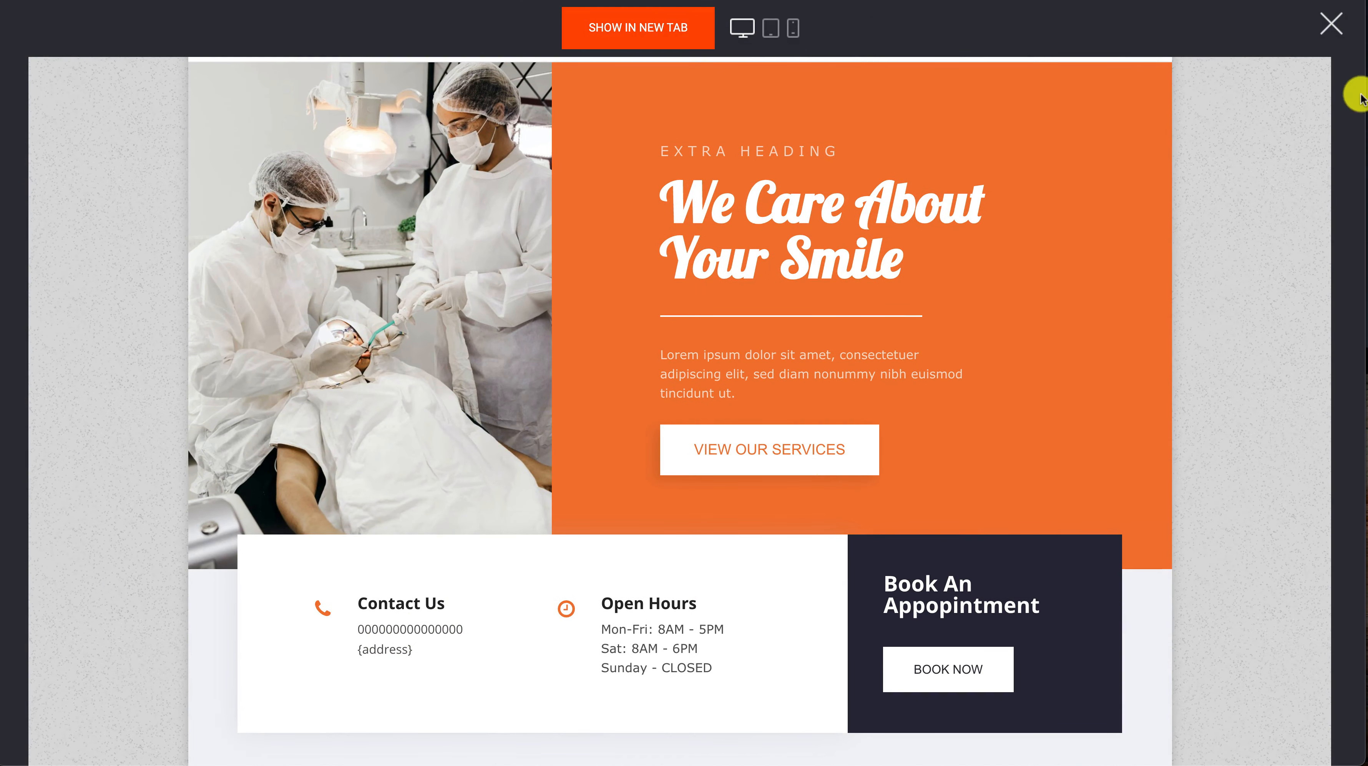
click(1331, 23)
Replace the phone personalization tag's value with a new phone number, save it, and preview the page
click(60, 229)
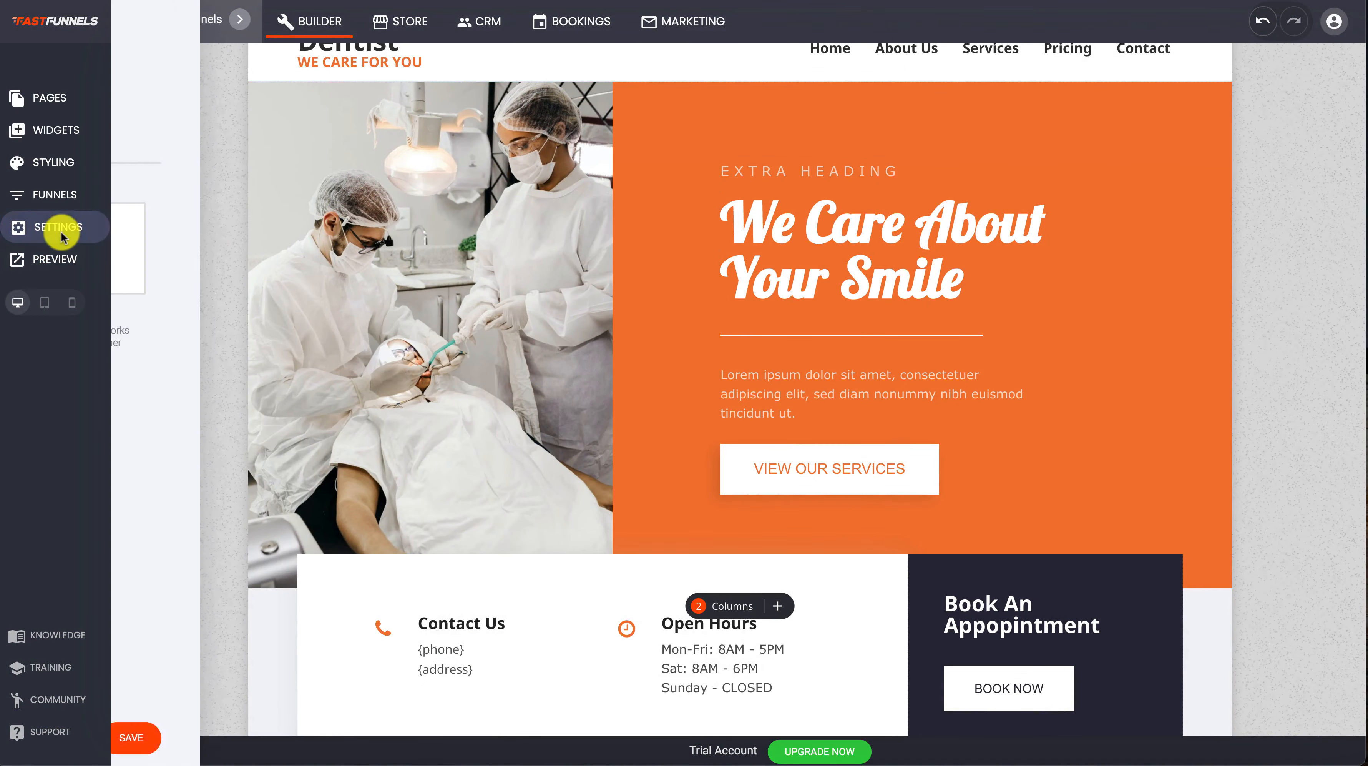
click(160, 334)
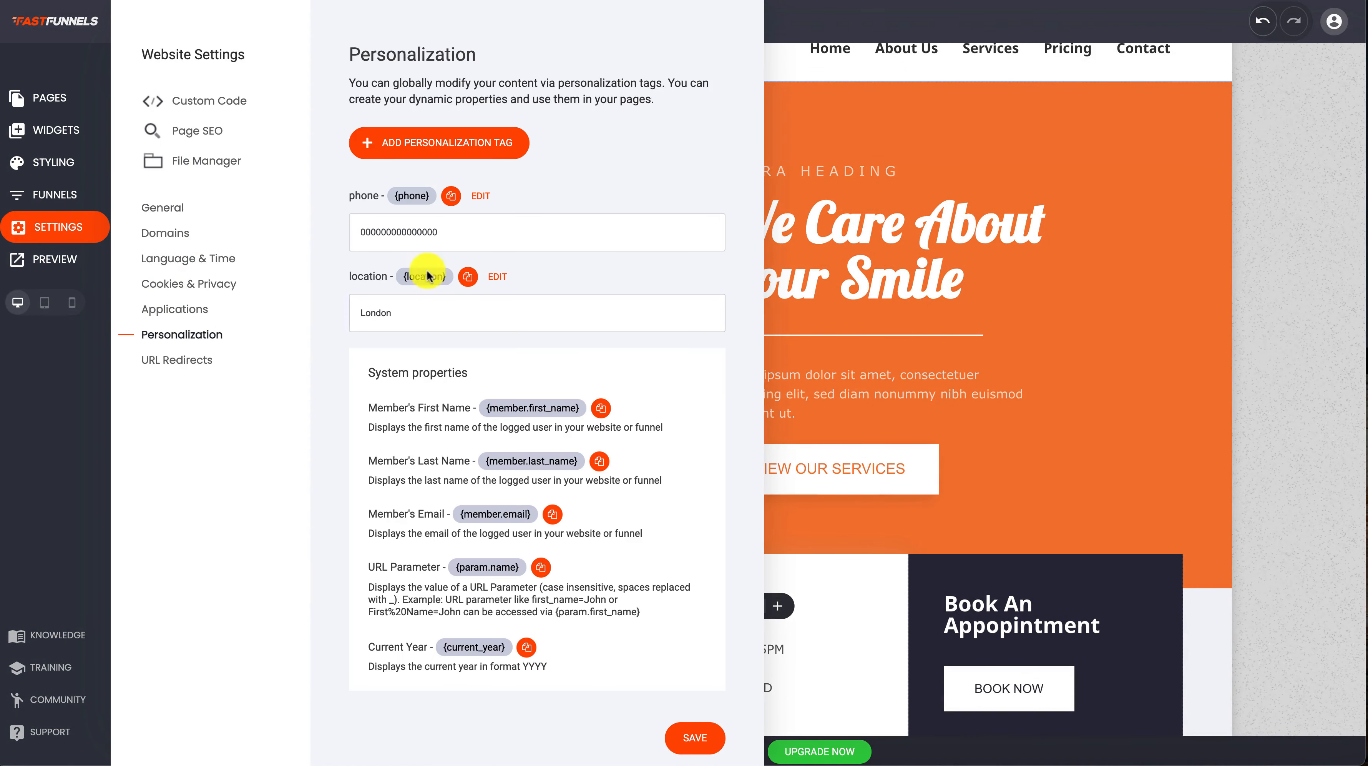
drag(449, 231, 239, 236)
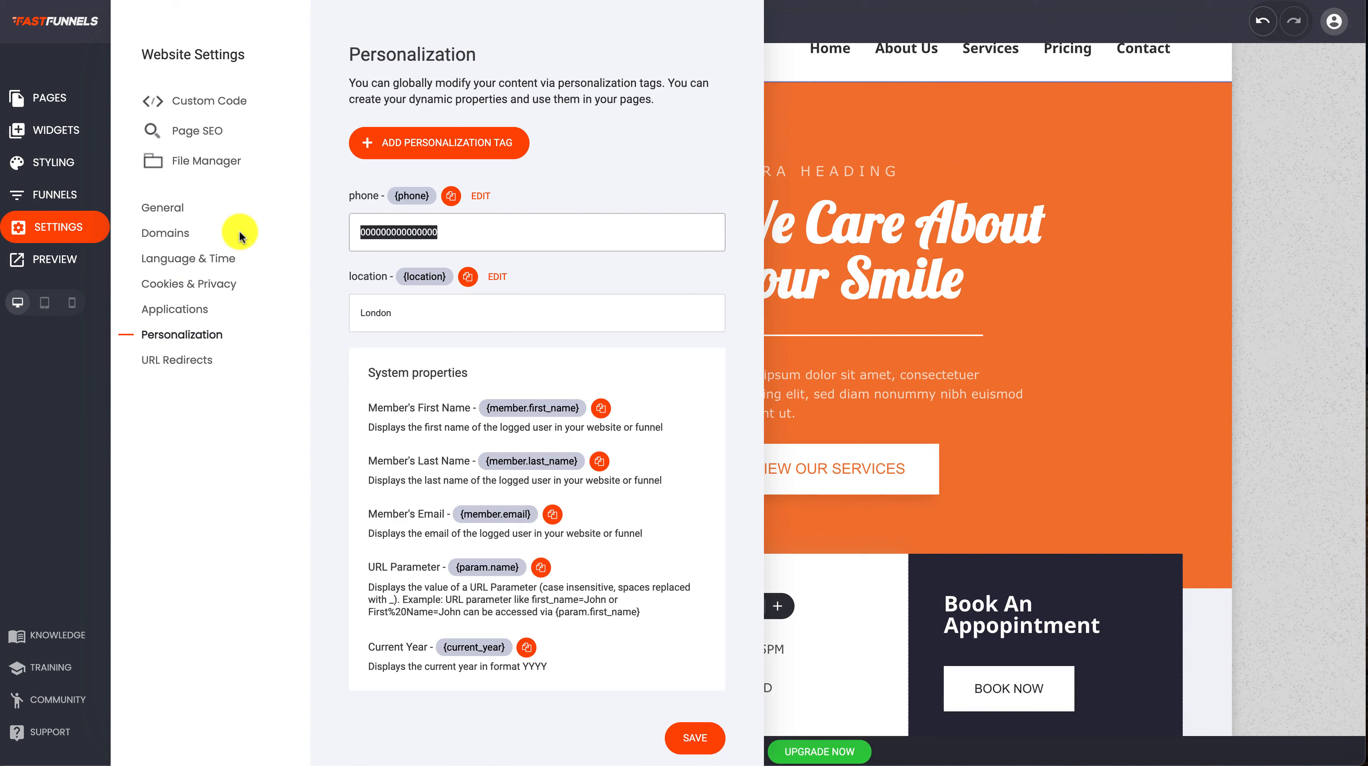
text(123123123)
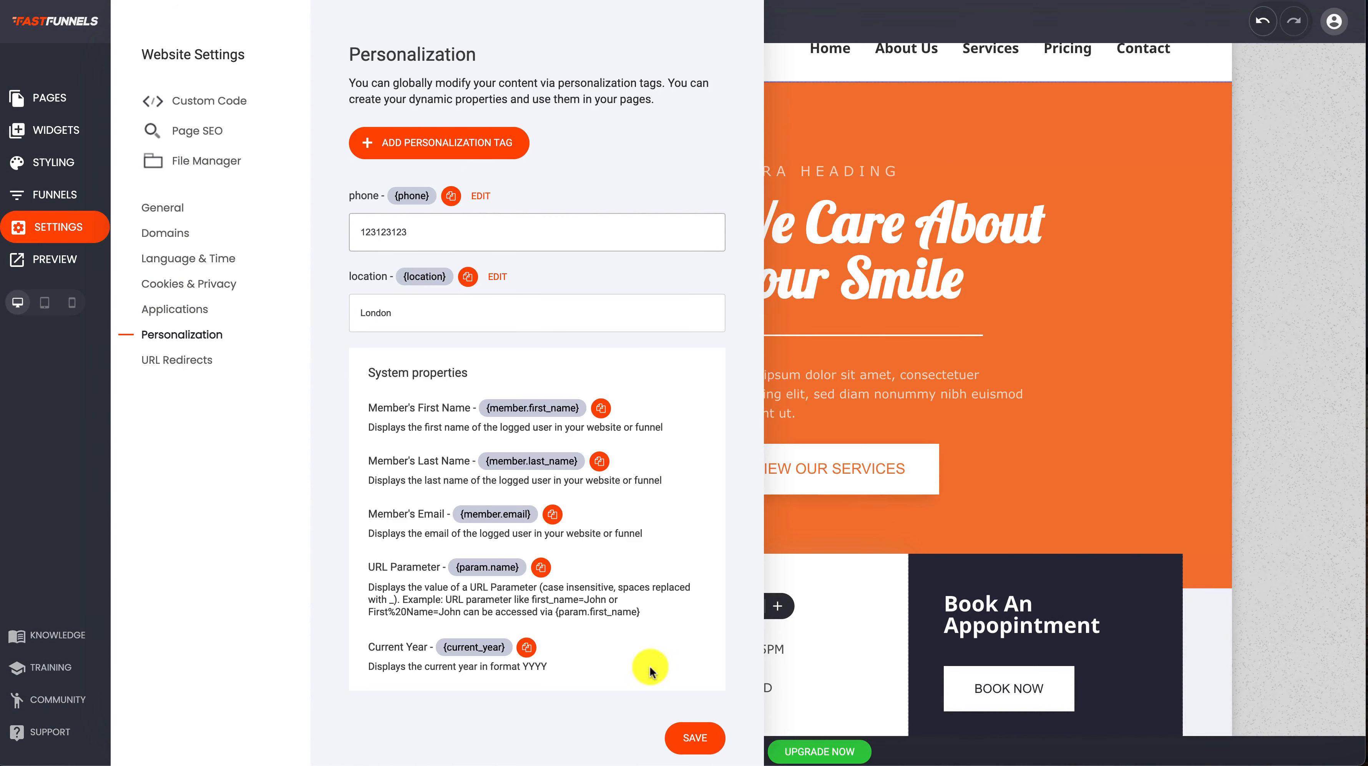
click(696, 739)
click(896, 297)
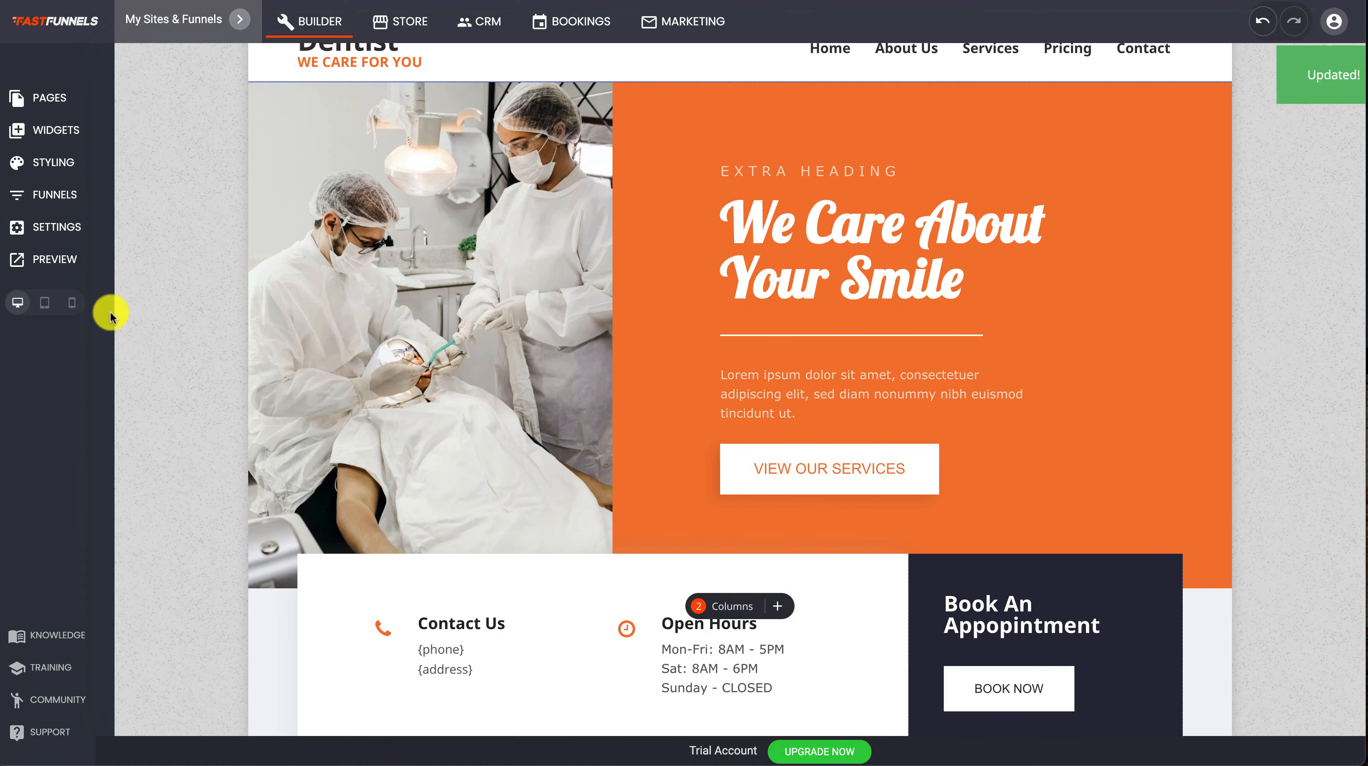
click(59, 260)
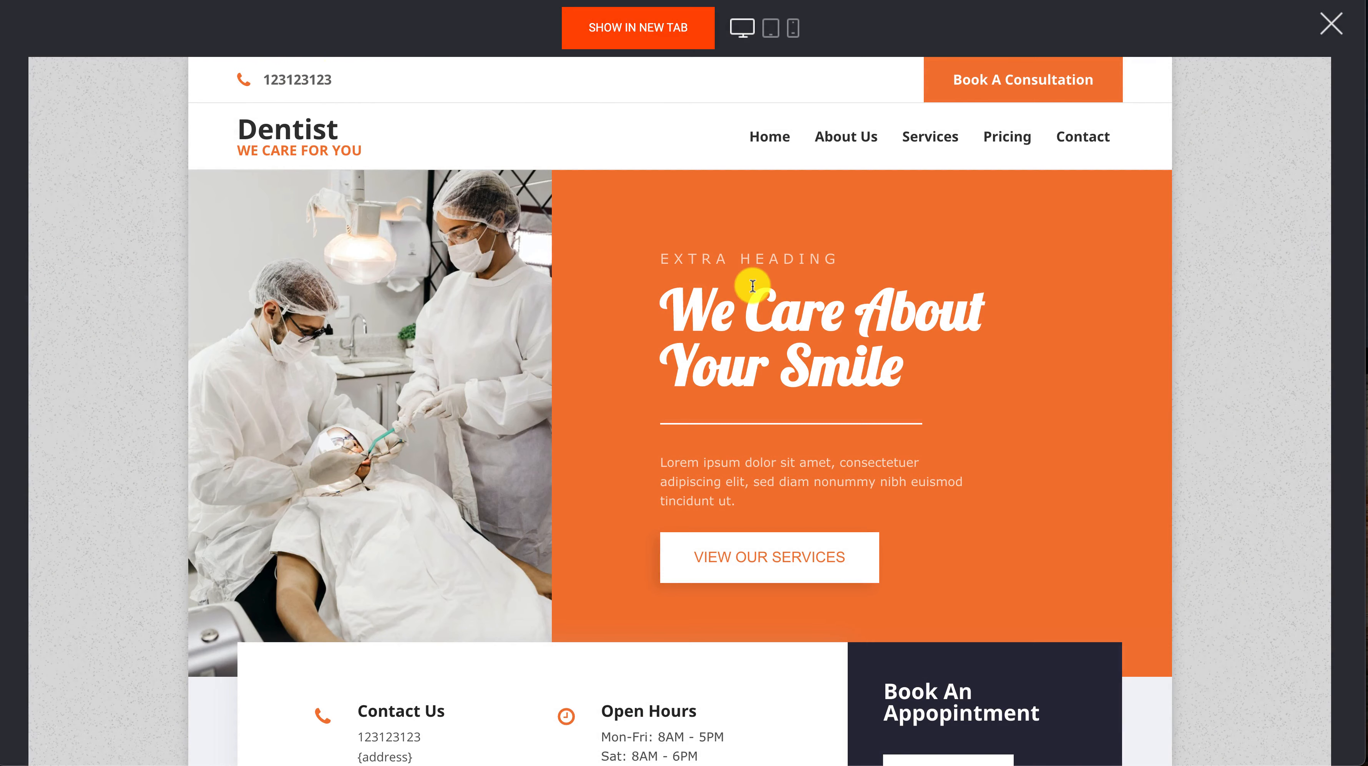
click(1330, 24)
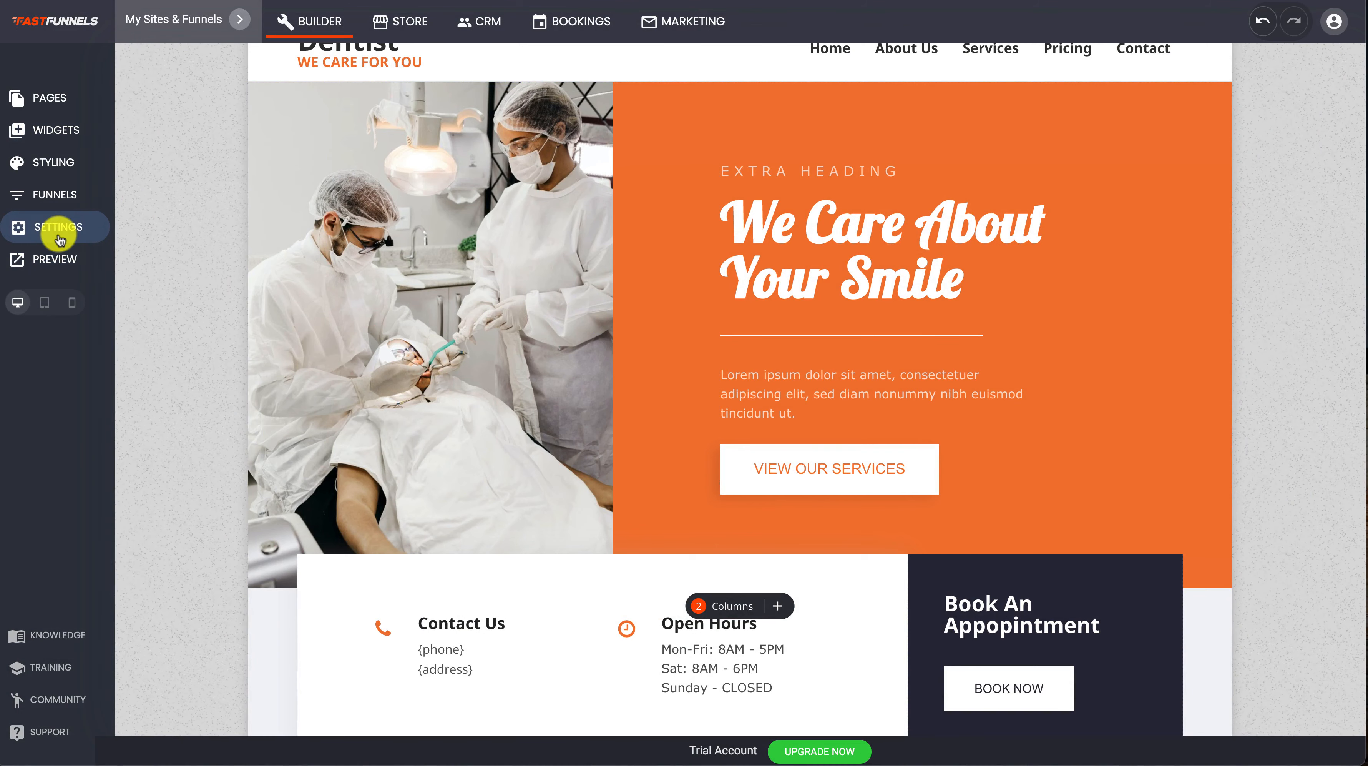
Add a personalization tag named Address with the description "This is your address"
click(58, 236)
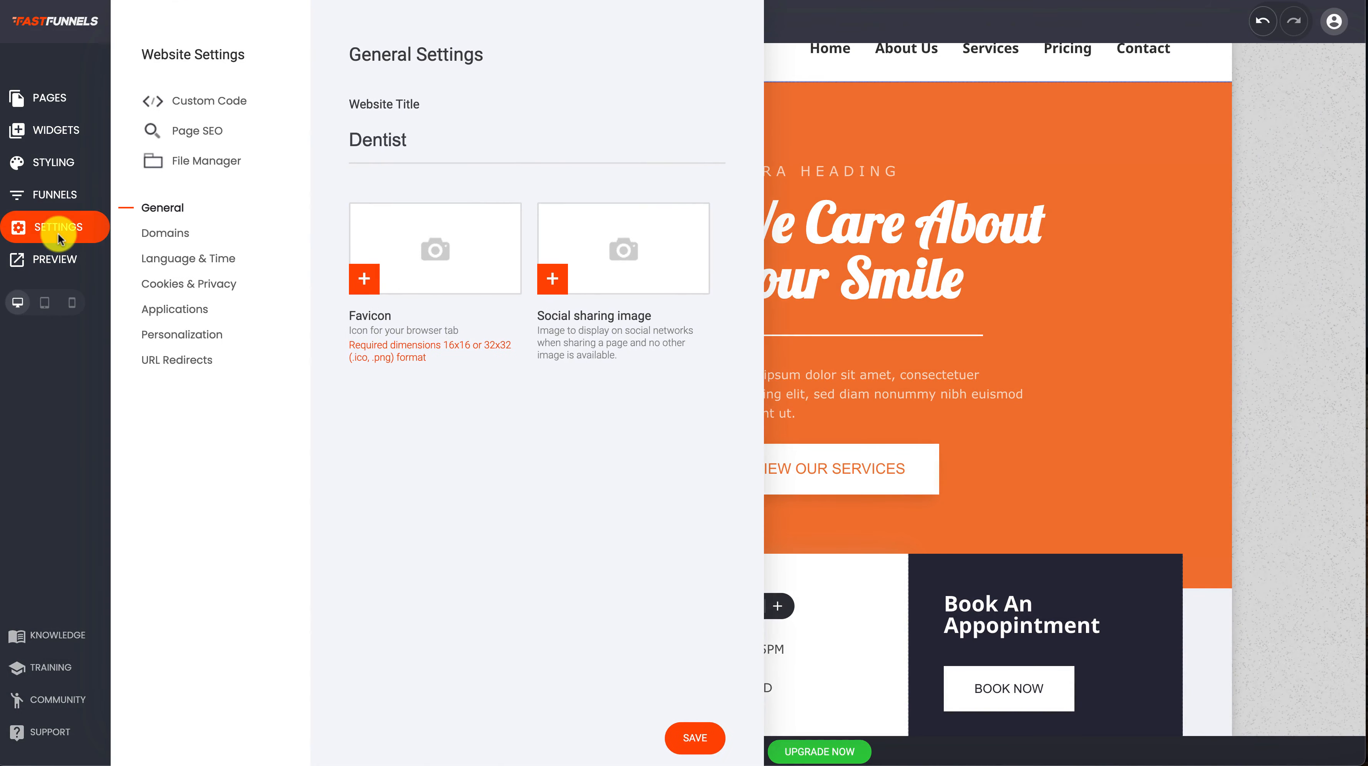
click(170, 337)
click(475, 143)
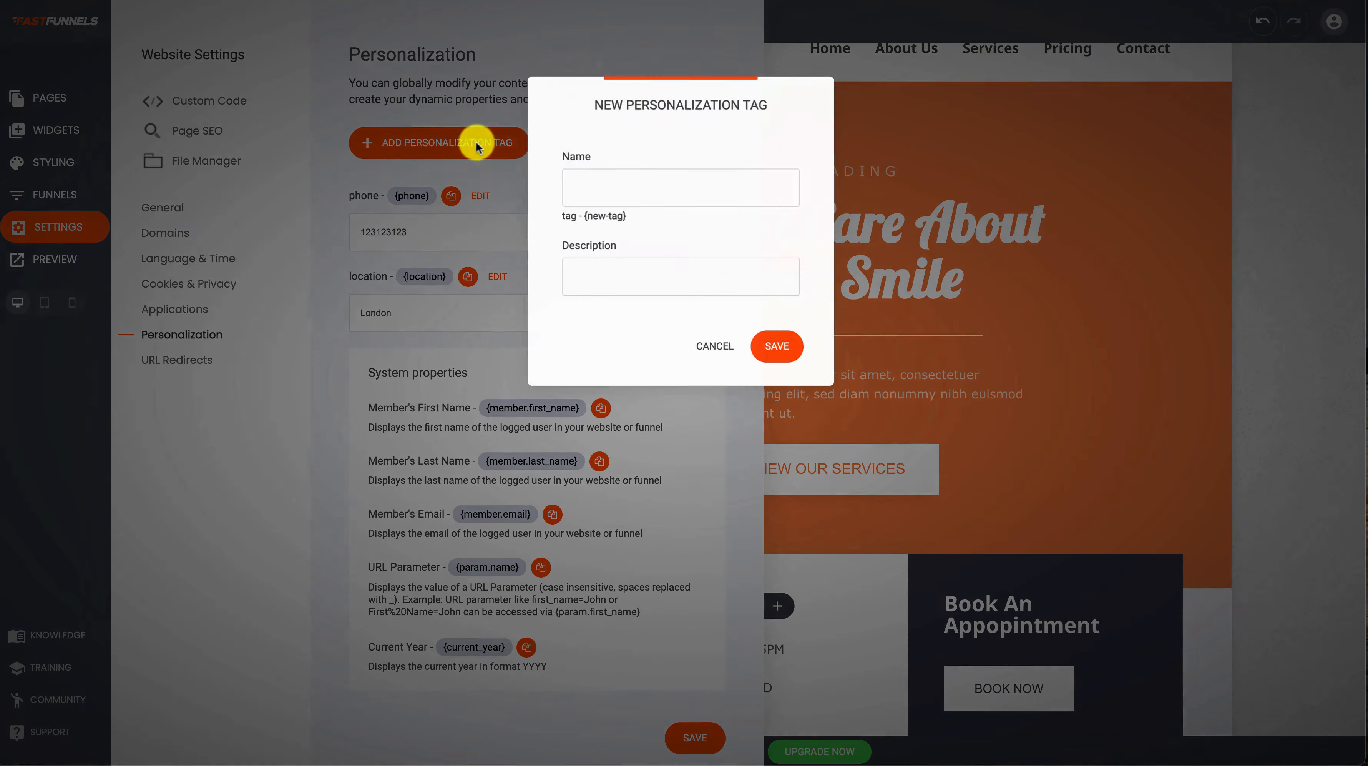
click(656, 190)
text(A)
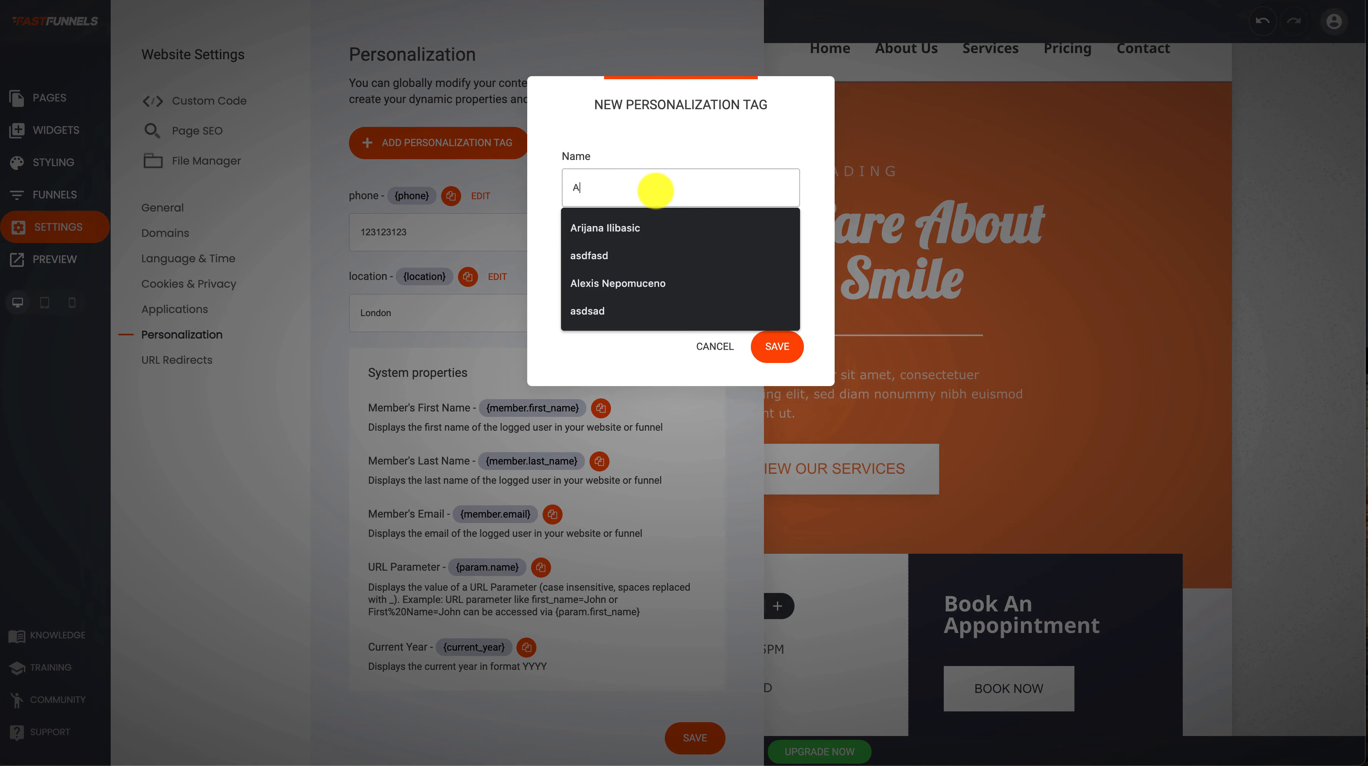
text(ddress)
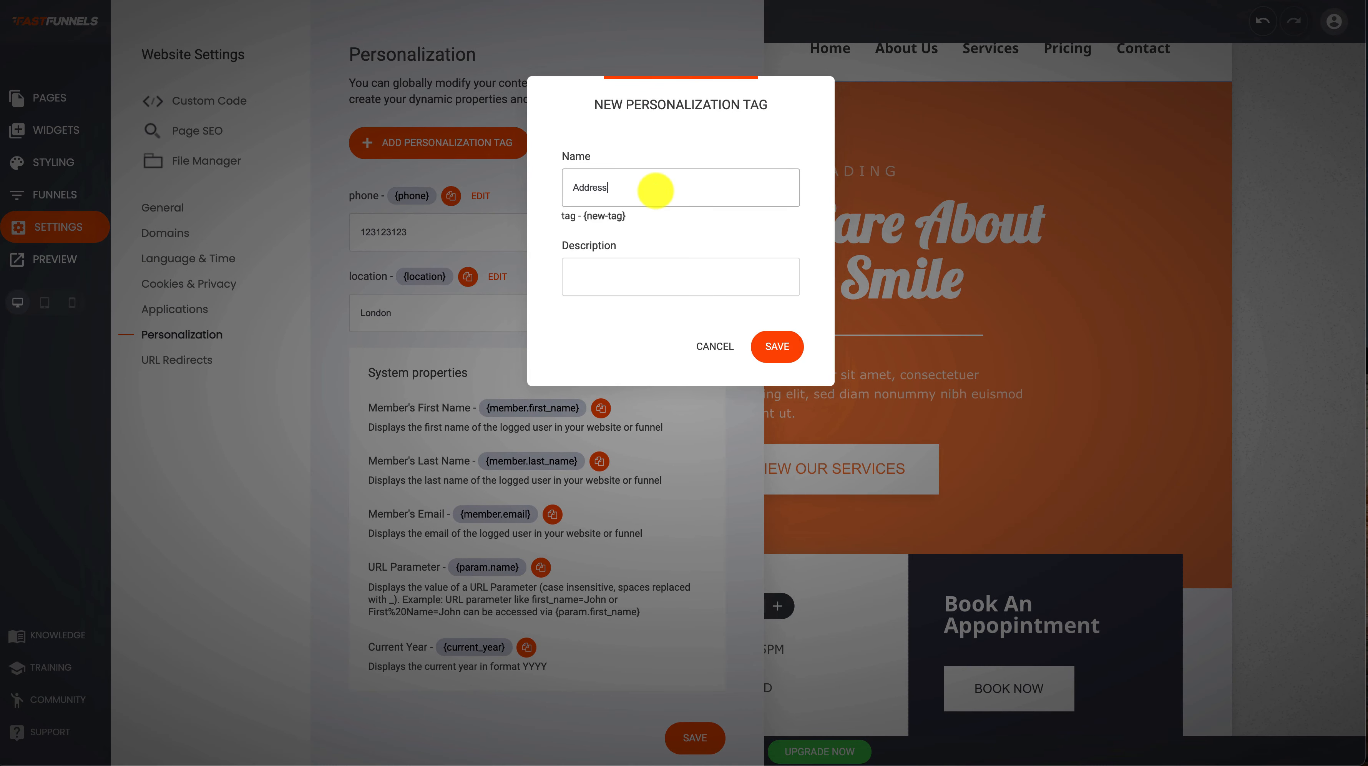
click(648, 277)
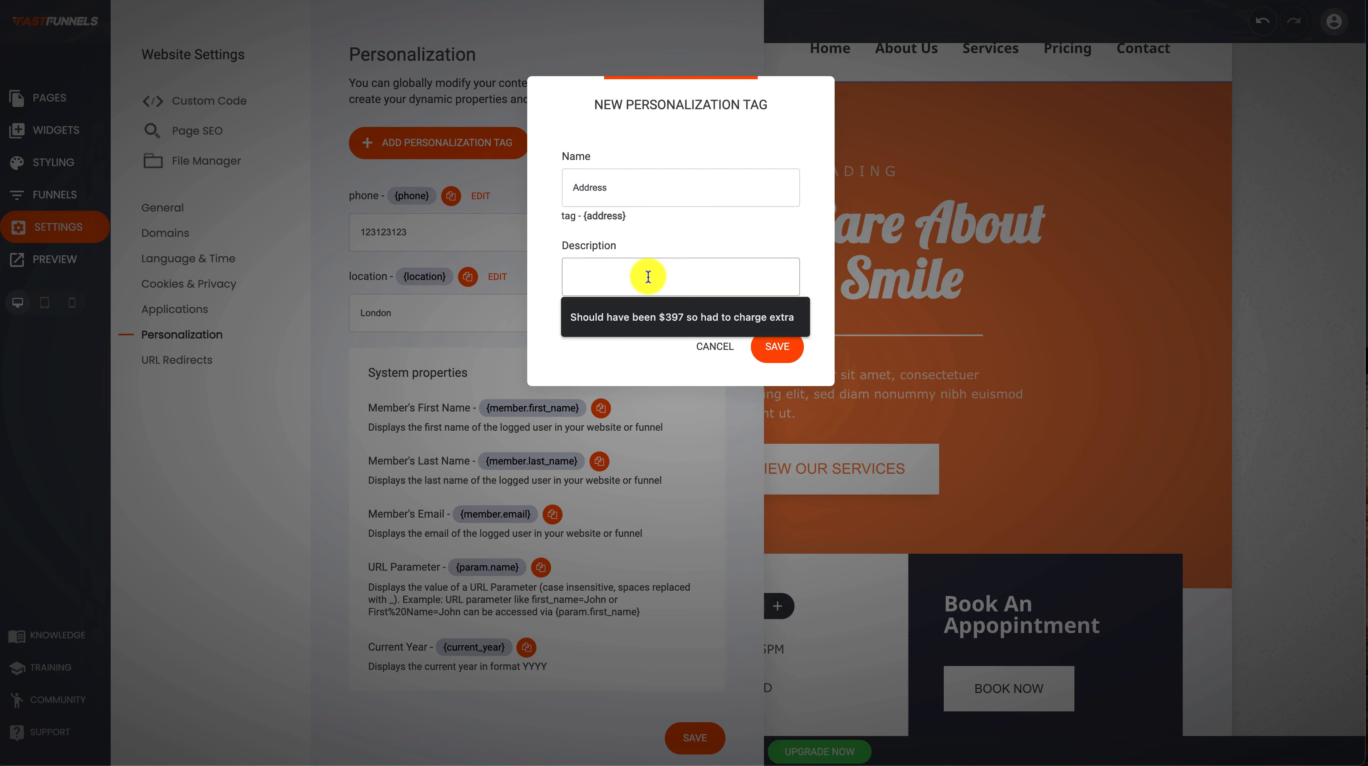
text(This is your address)
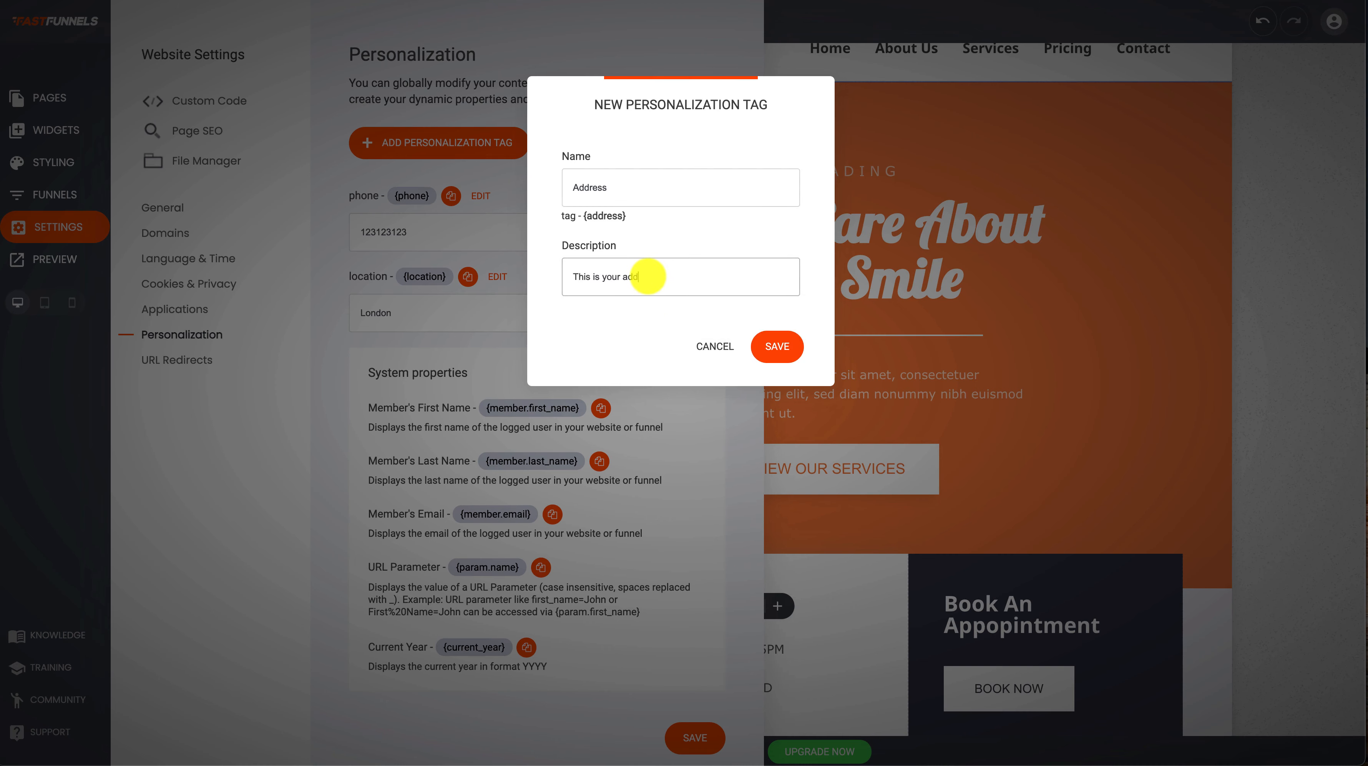
click(780, 346)
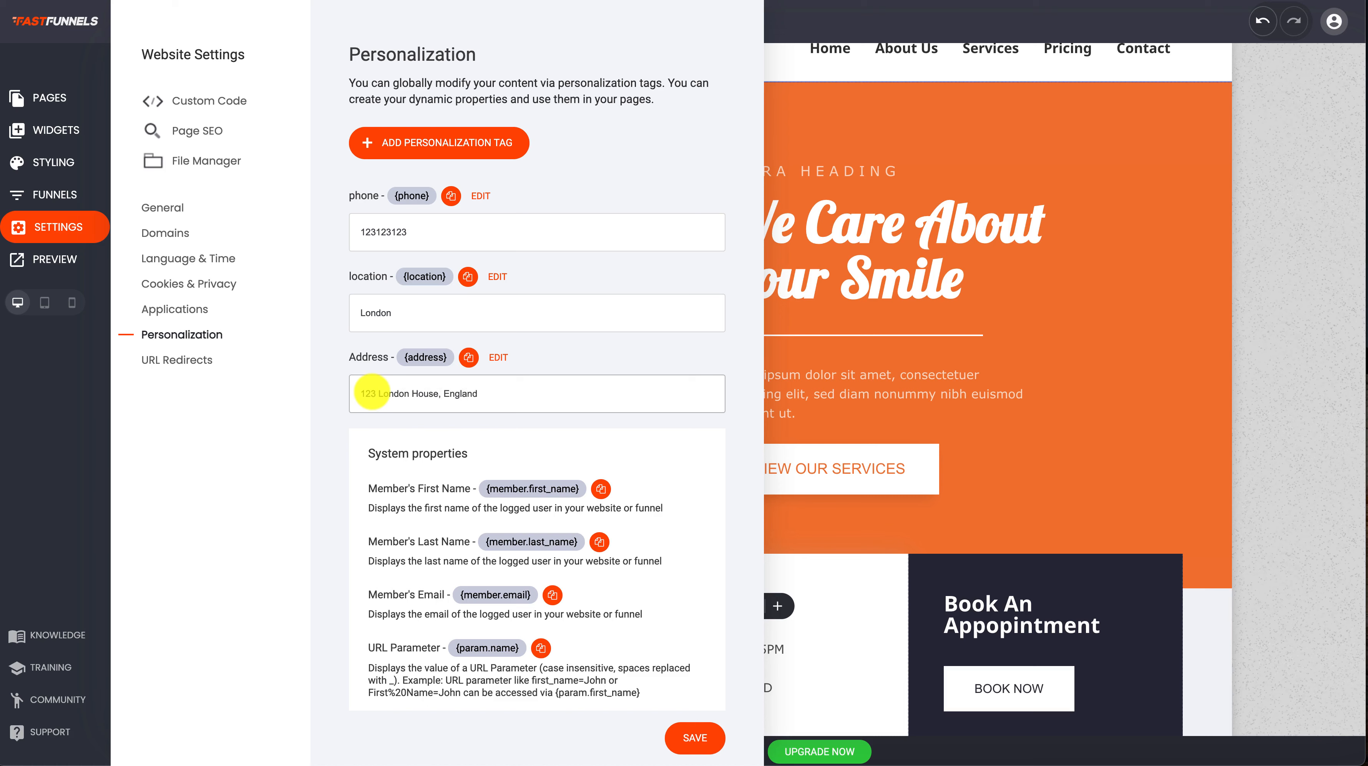
Enter a postal address as the Address tag's value, save it, and copy the tag
click(690, 748)
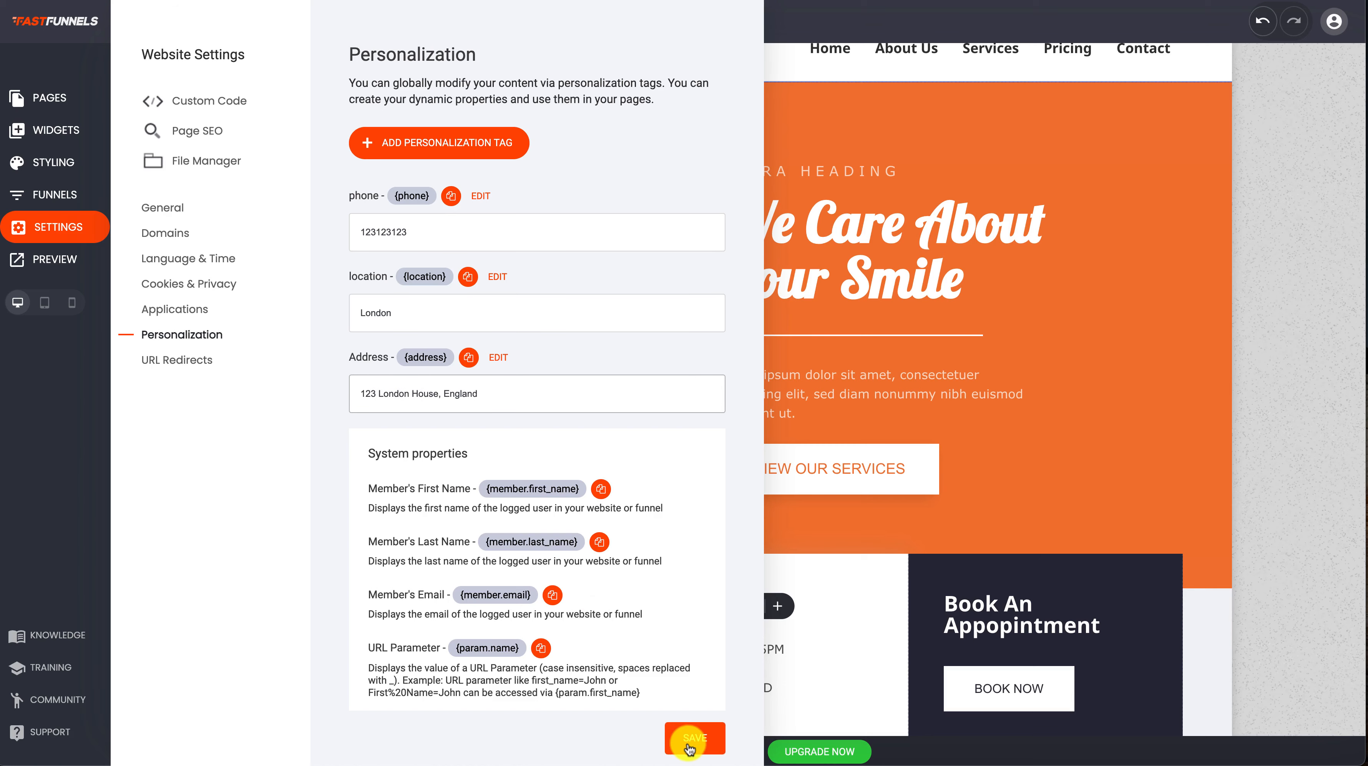
click(468, 359)
click(1027, 347)
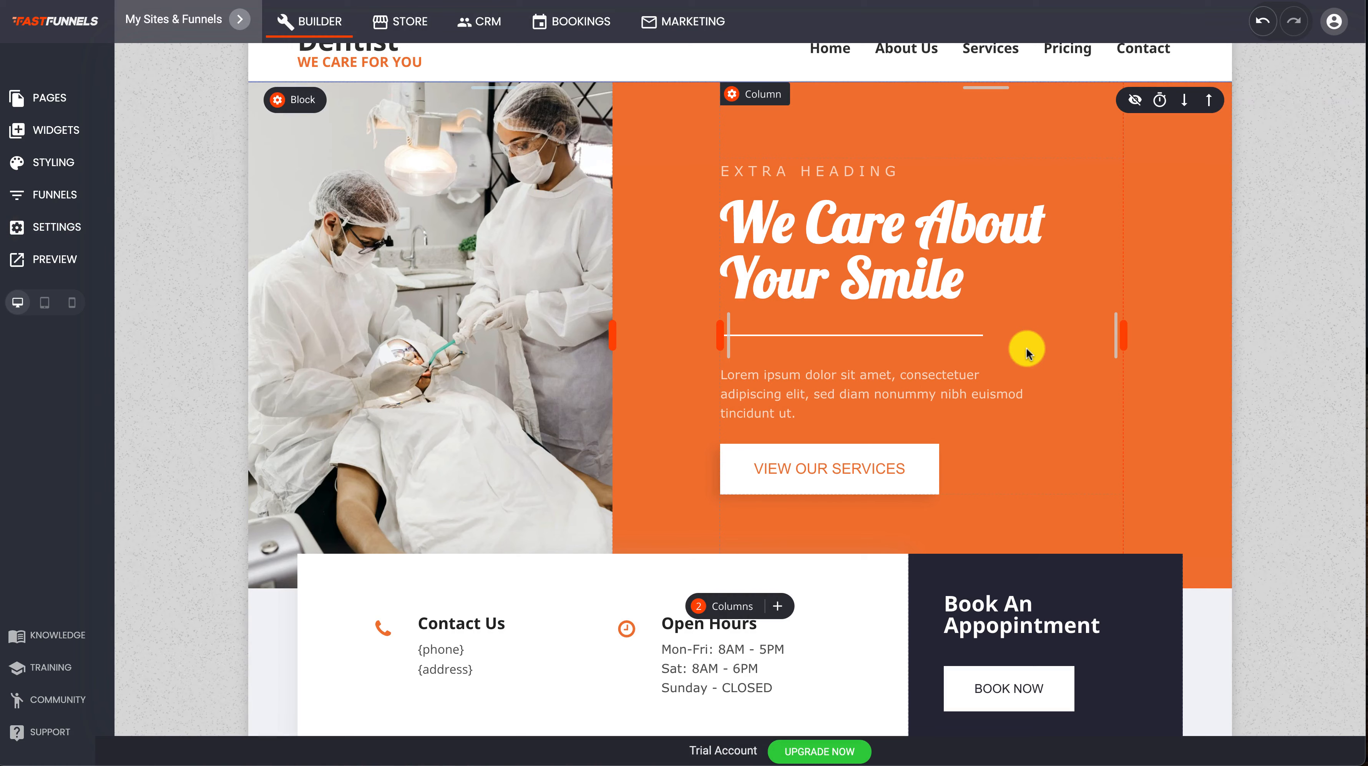
Insert the {address} tag on a new line below the middle column's text in the "Your Section Headline" block and save the page
scroll(1027, 348, down, 10)
scroll(718, 263, up, 5)
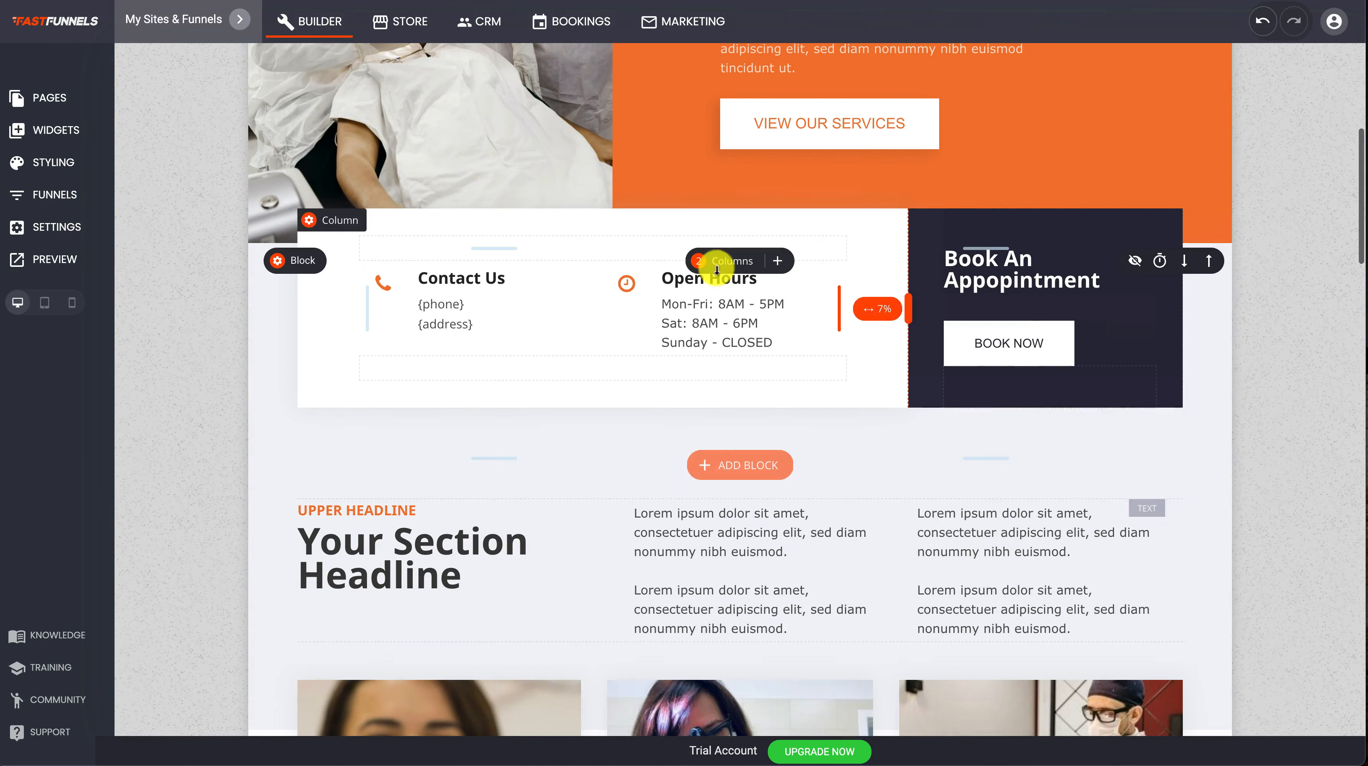
click(506, 322)
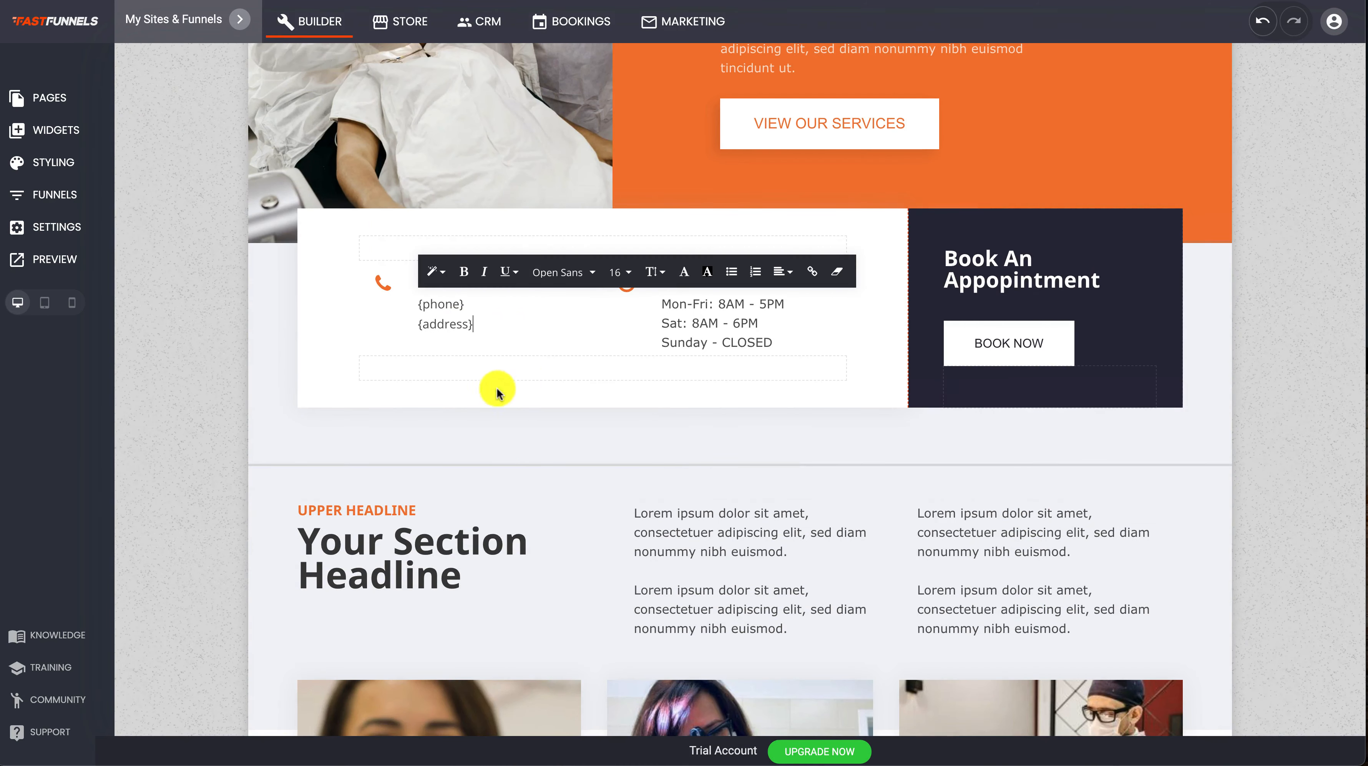
click(809, 499)
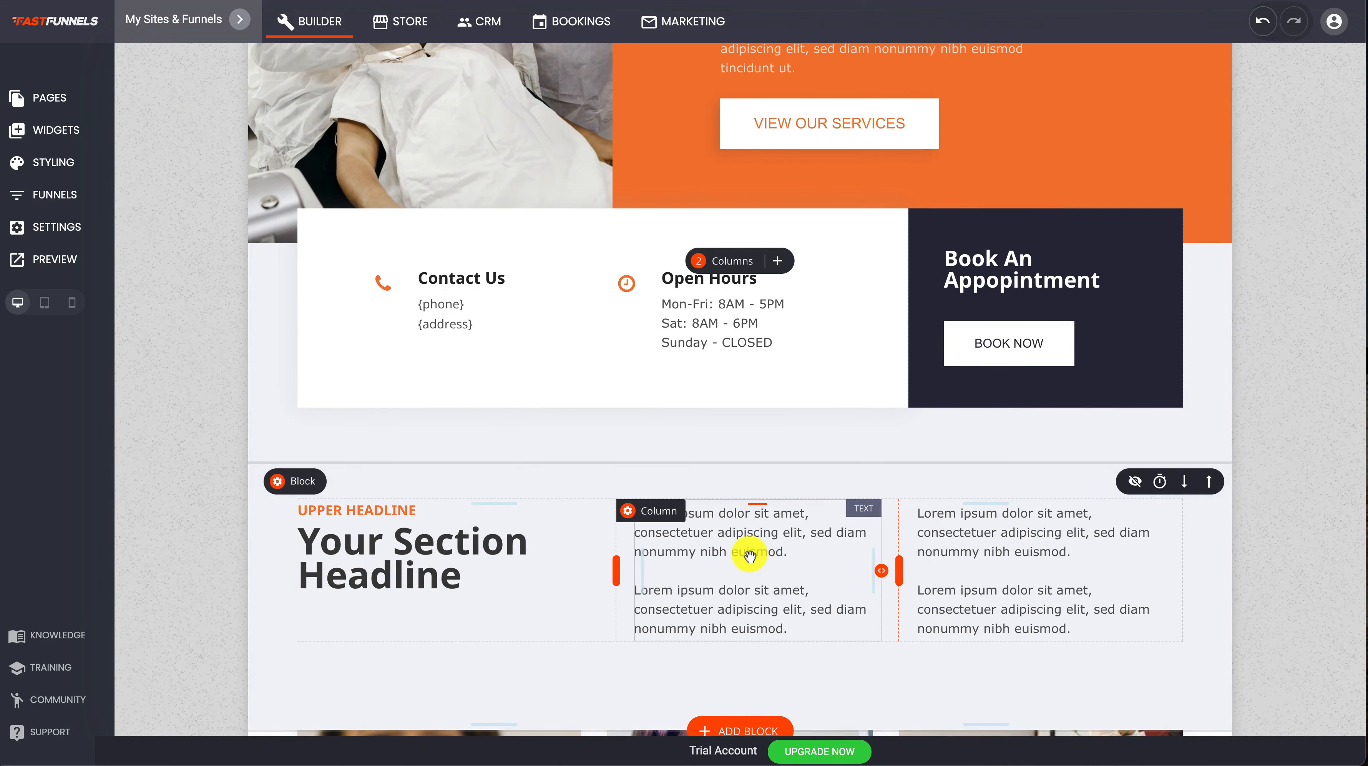
click(747, 553)
key(Return)
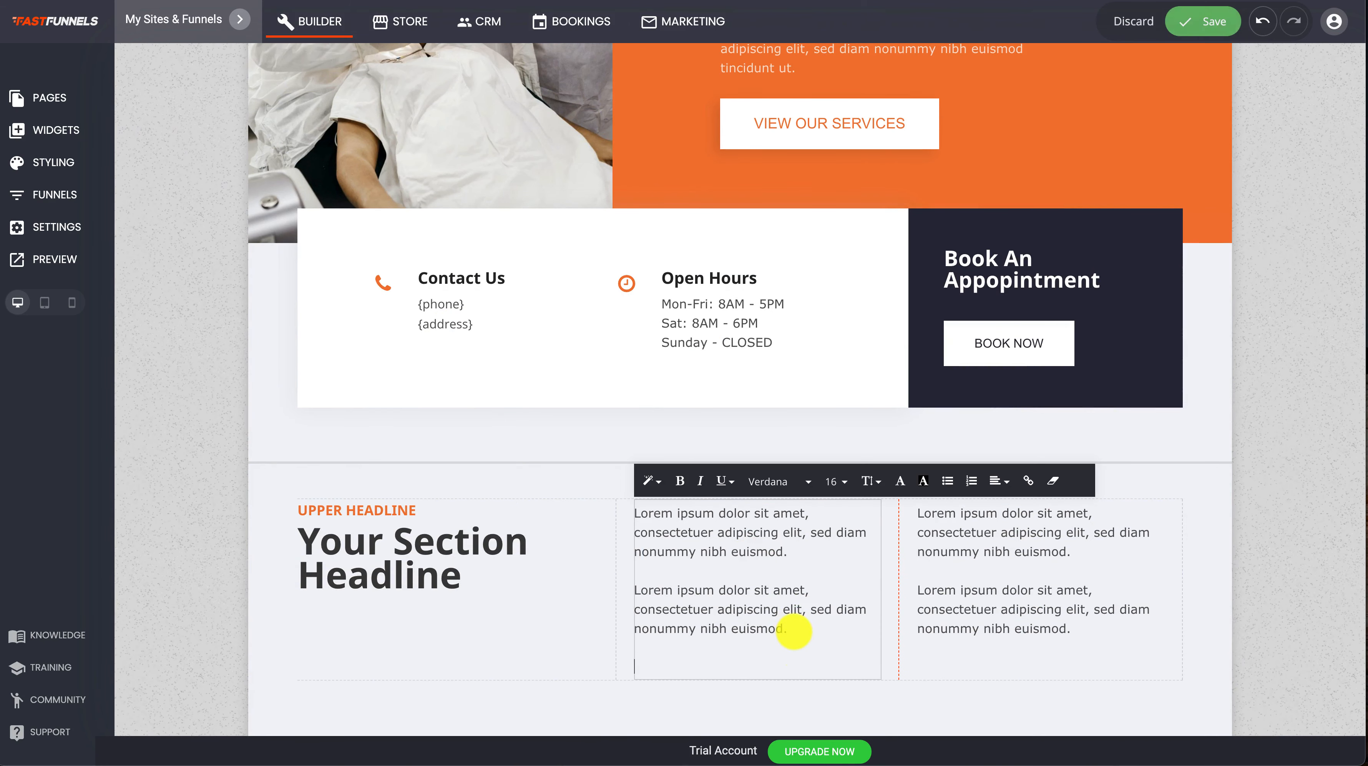
key(ctrl+v)
click(587, 543)
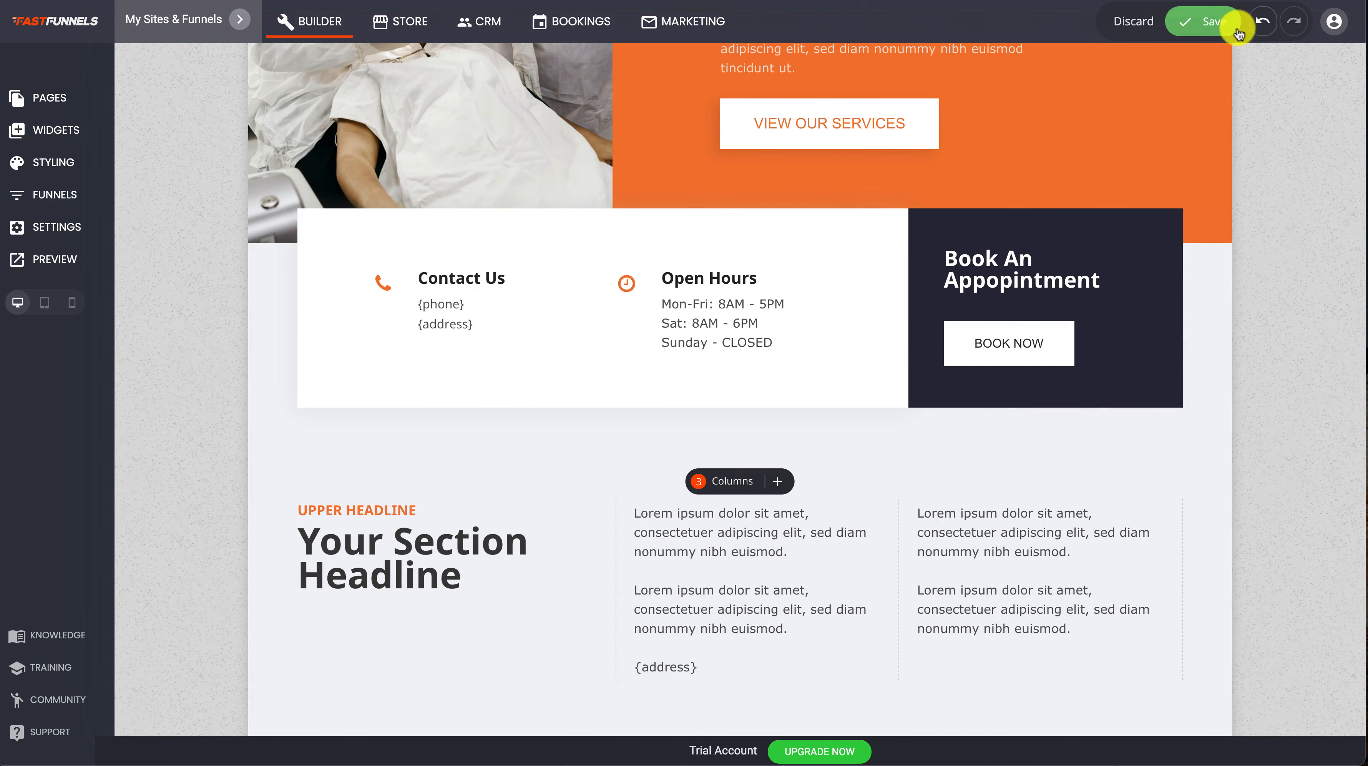
click(1212, 23)
Preview the page and examine how the address and phone tags display in each section
click(51, 259)
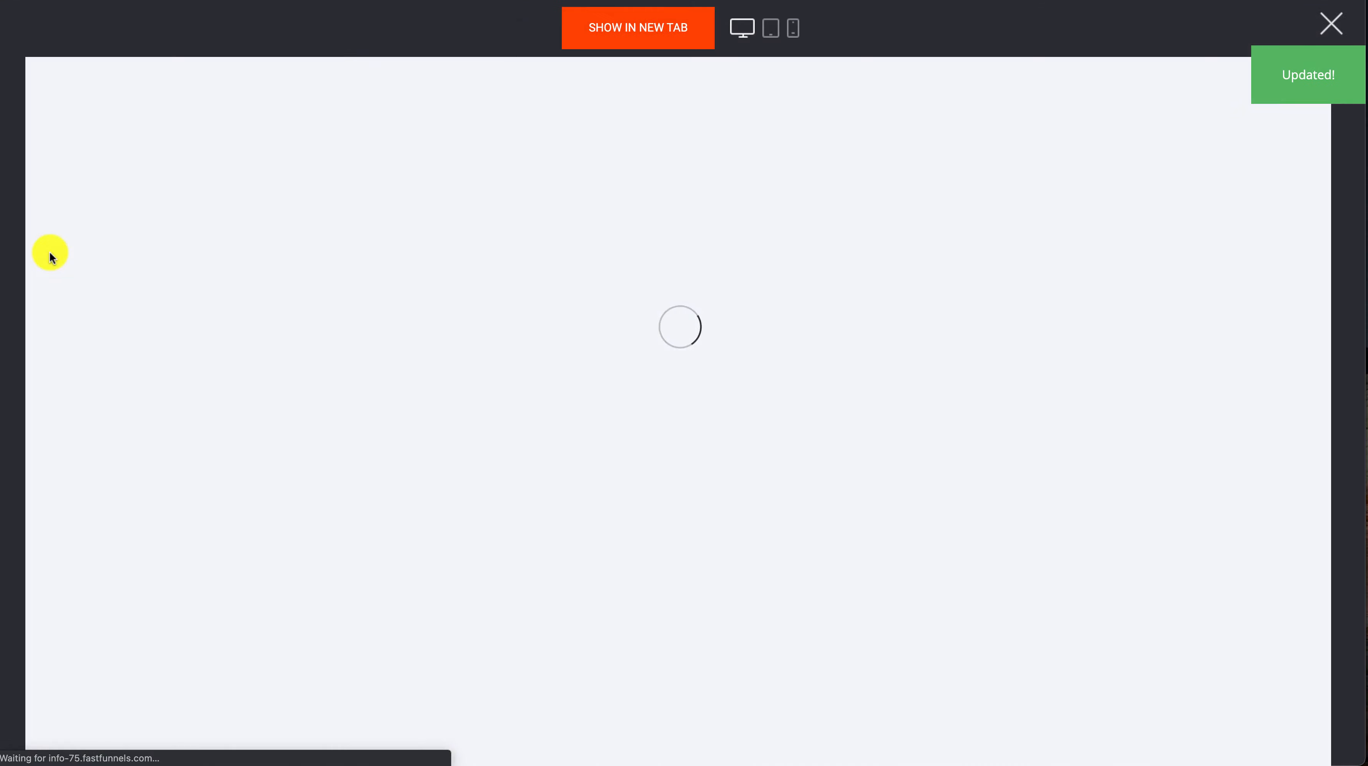
scroll(580, 263, down, 3)
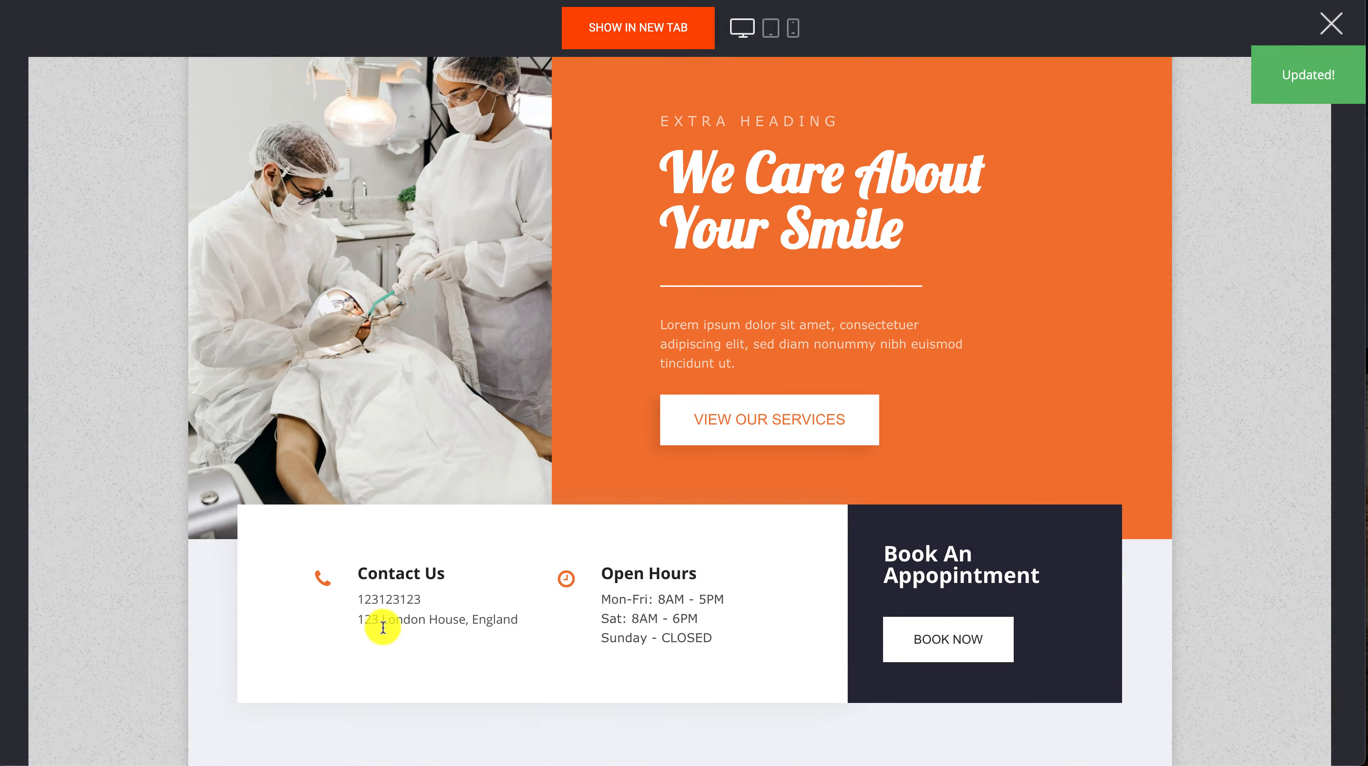
scroll(481, 640, down, 5)
scroll(481, 640, down, 2)
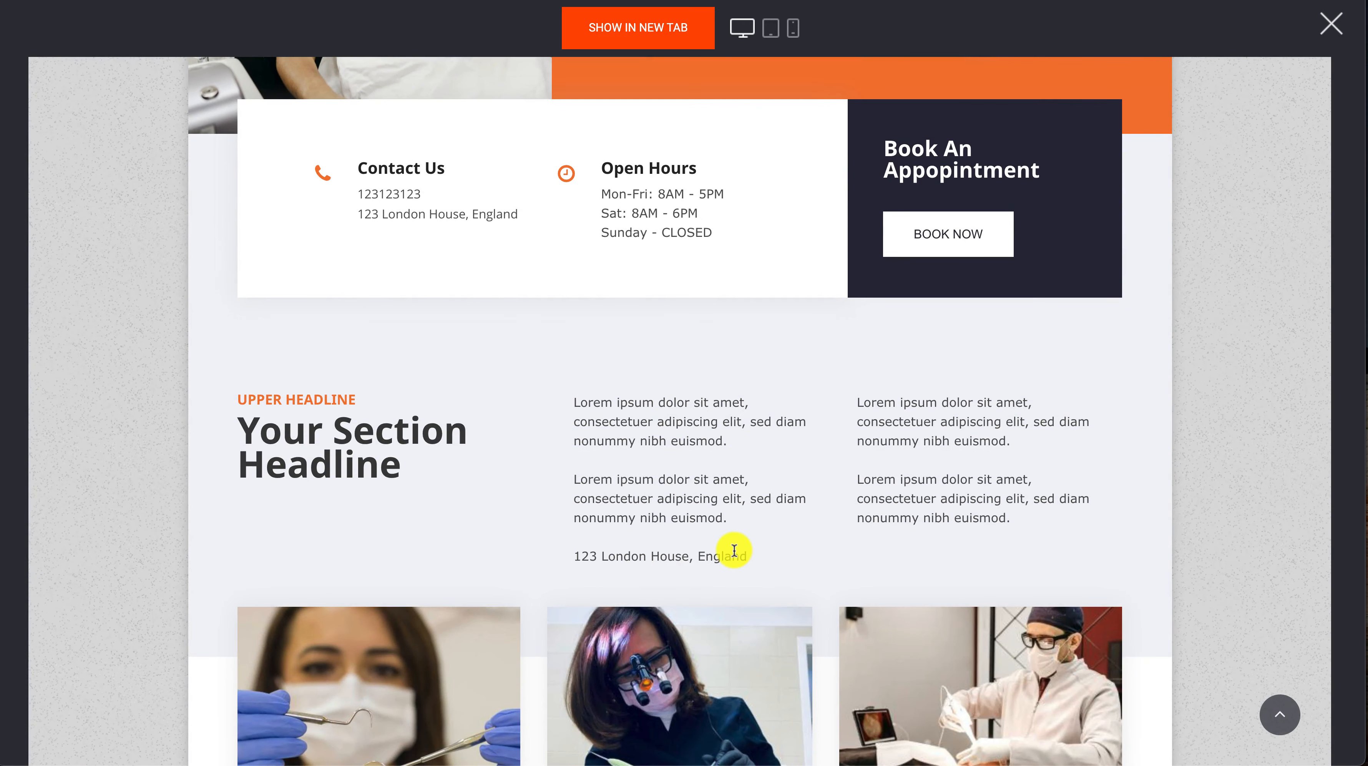
scroll(734, 550, down, 9)
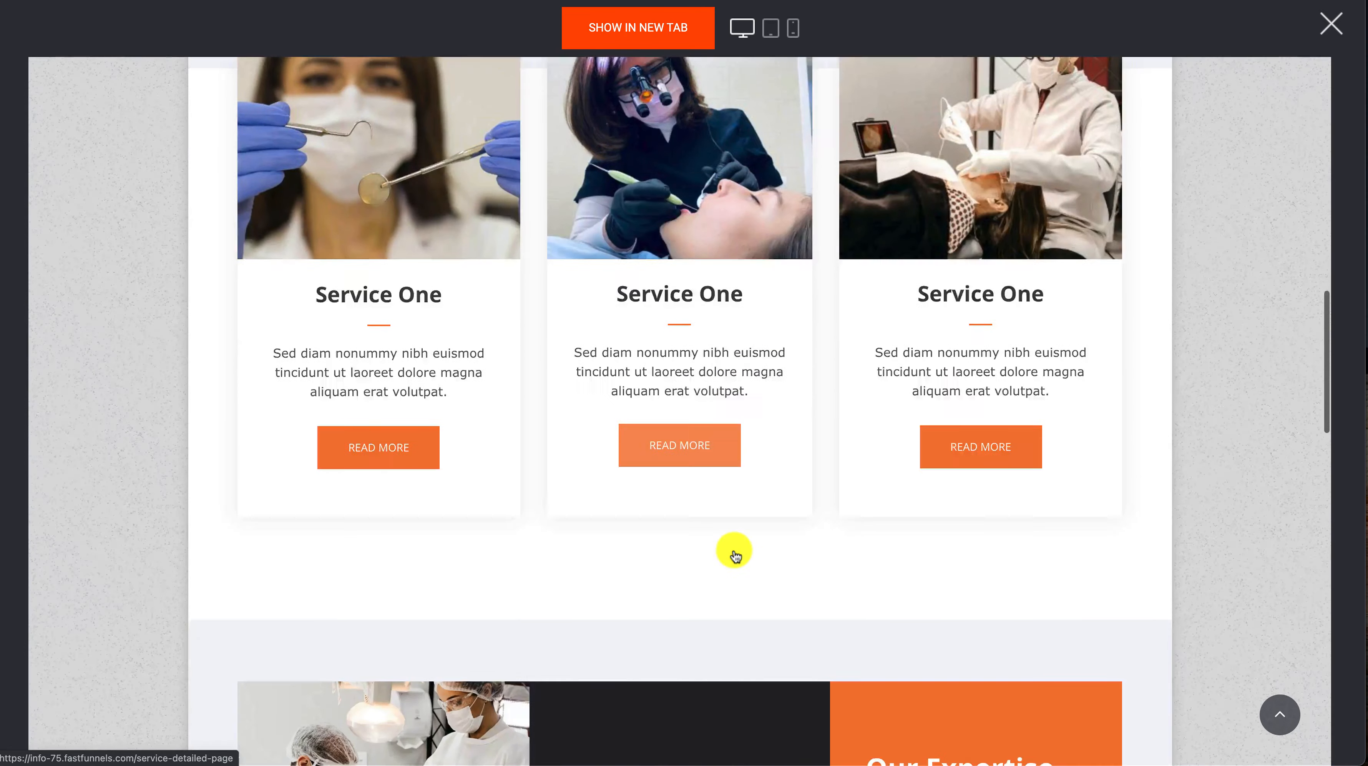
scroll(736, 552, down, 10)
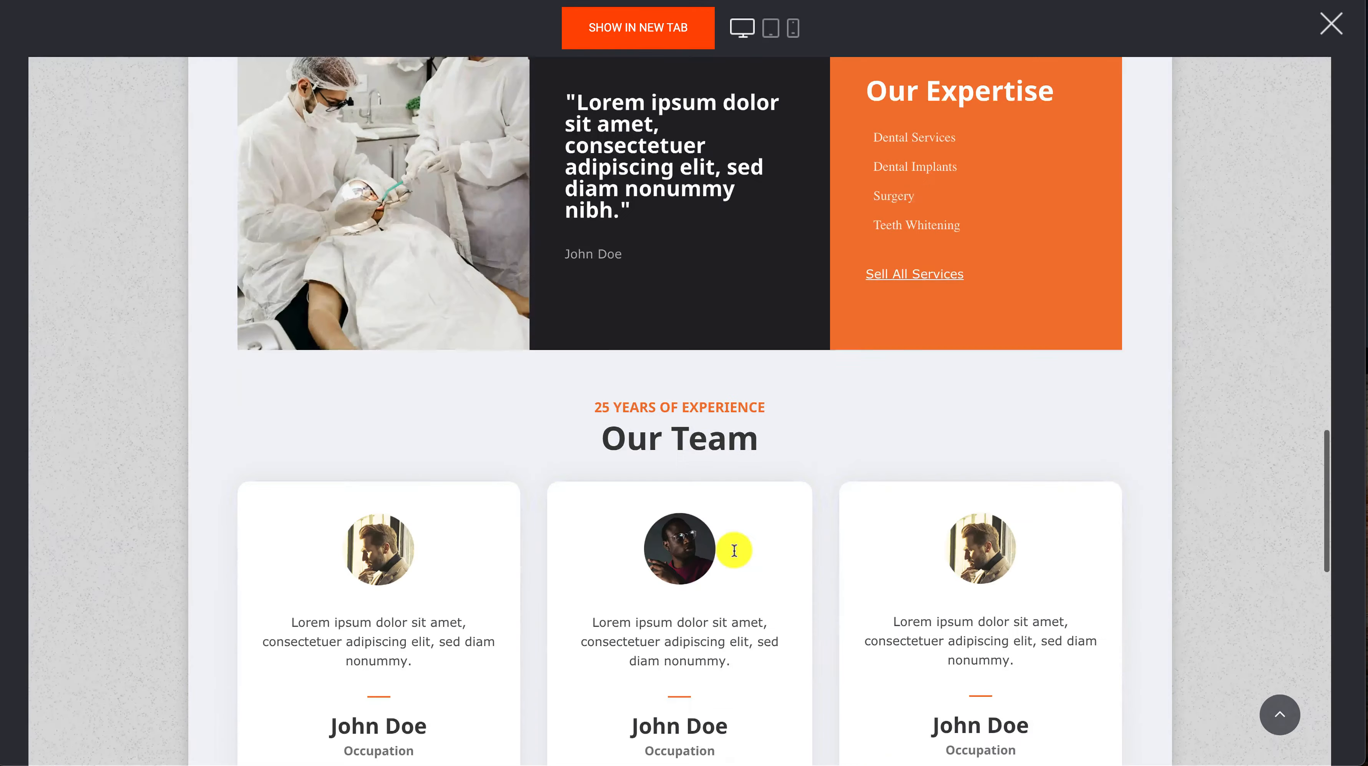
scroll(735, 550, down, 8)
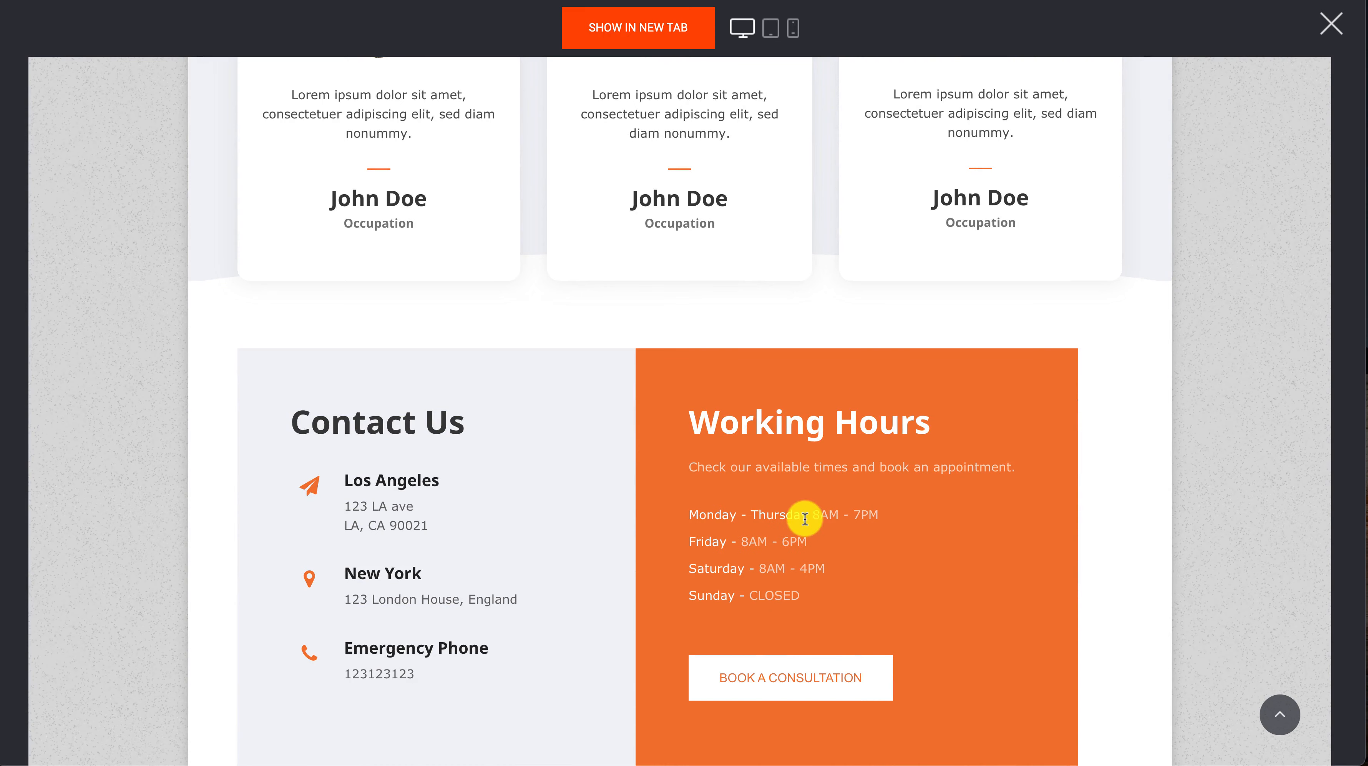
Check the Contact Us and Working Hours section in the page preview, and return to the builder
scroll(815, 600, down, 2)
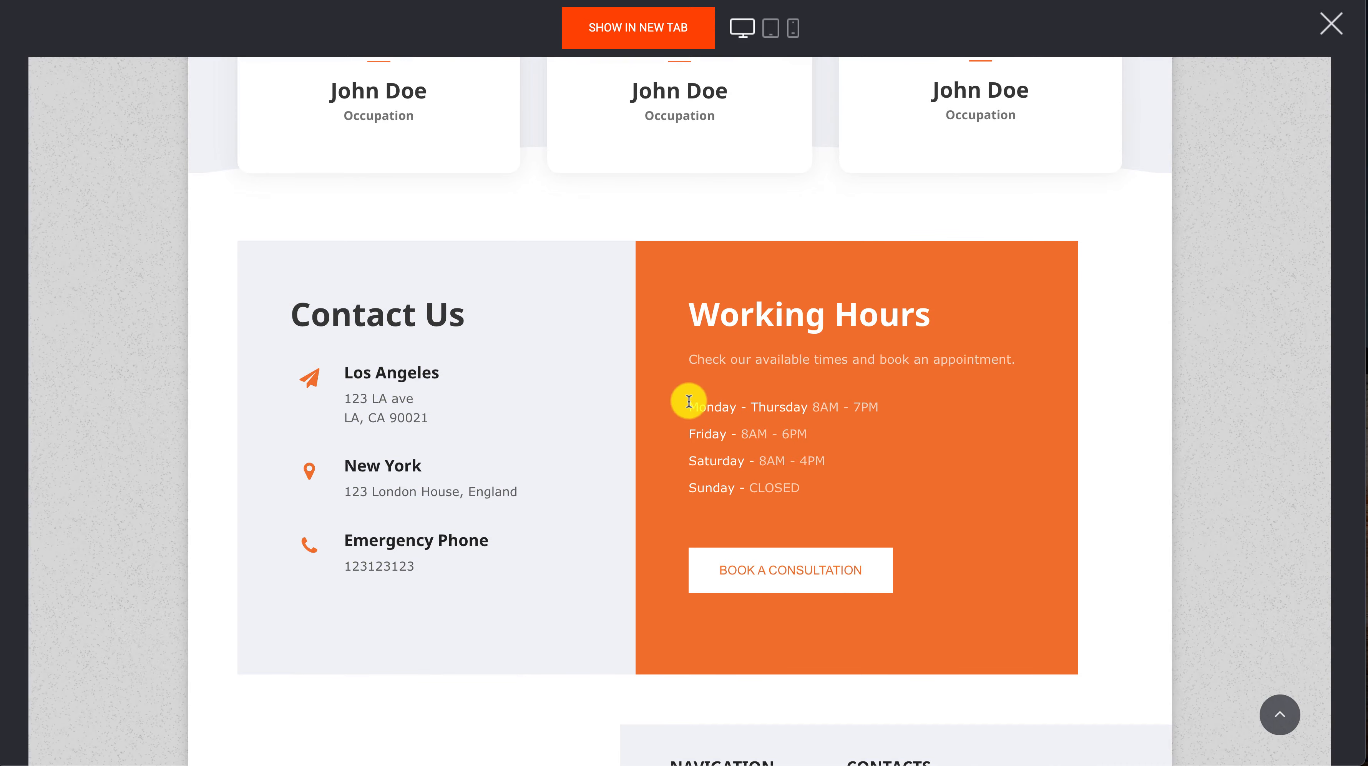
click(1330, 42)
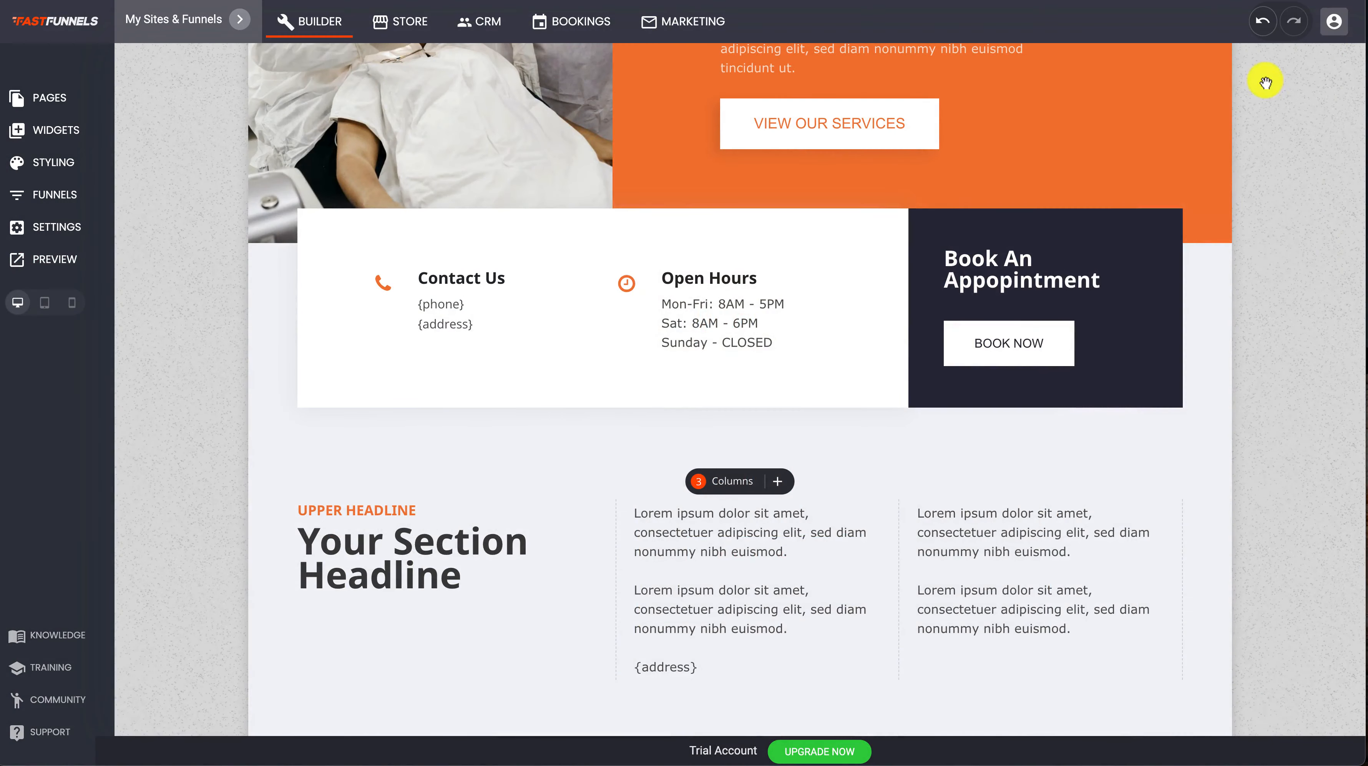
scroll(569, 279, up, 5)
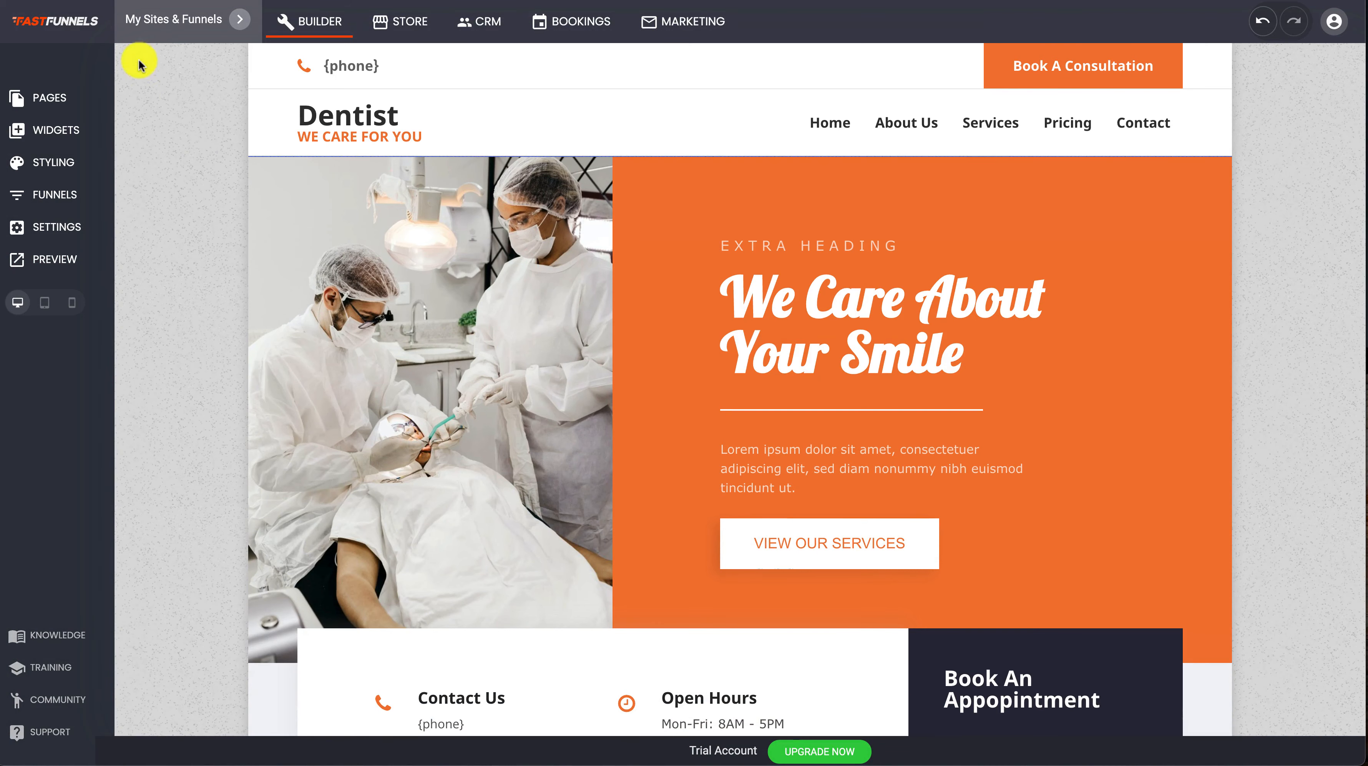
Copy the Member's First Name tag from the system properties in the website's personalization settings
click(52, 230)
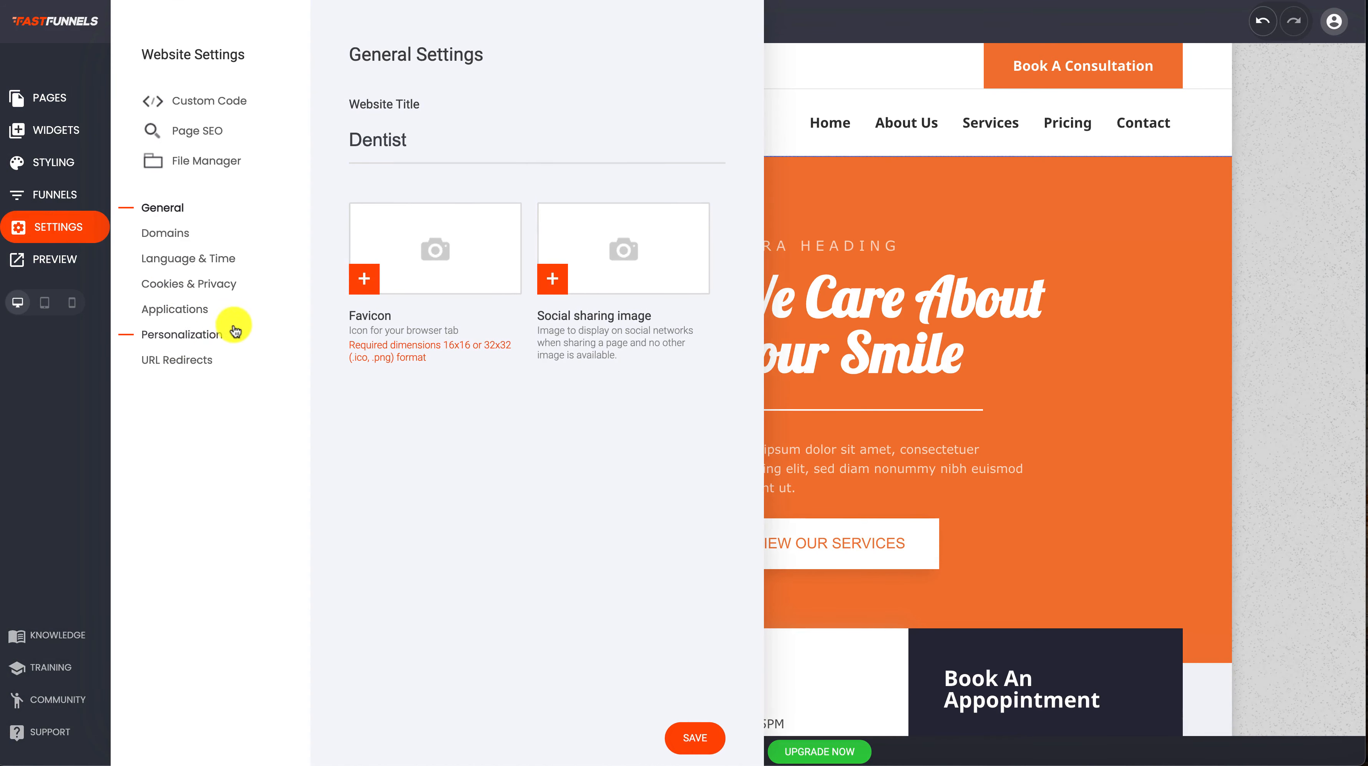
click(214, 332)
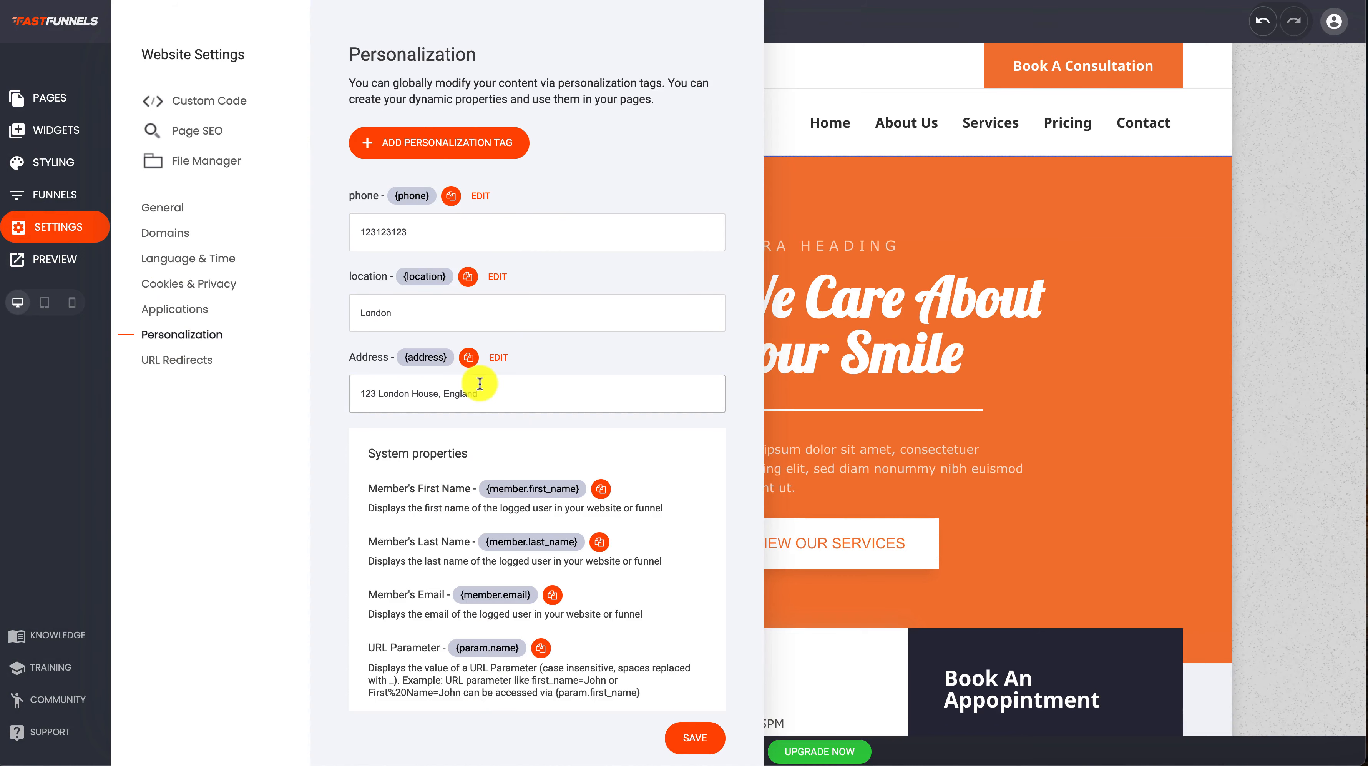
scroll(620, 375, down, 3)
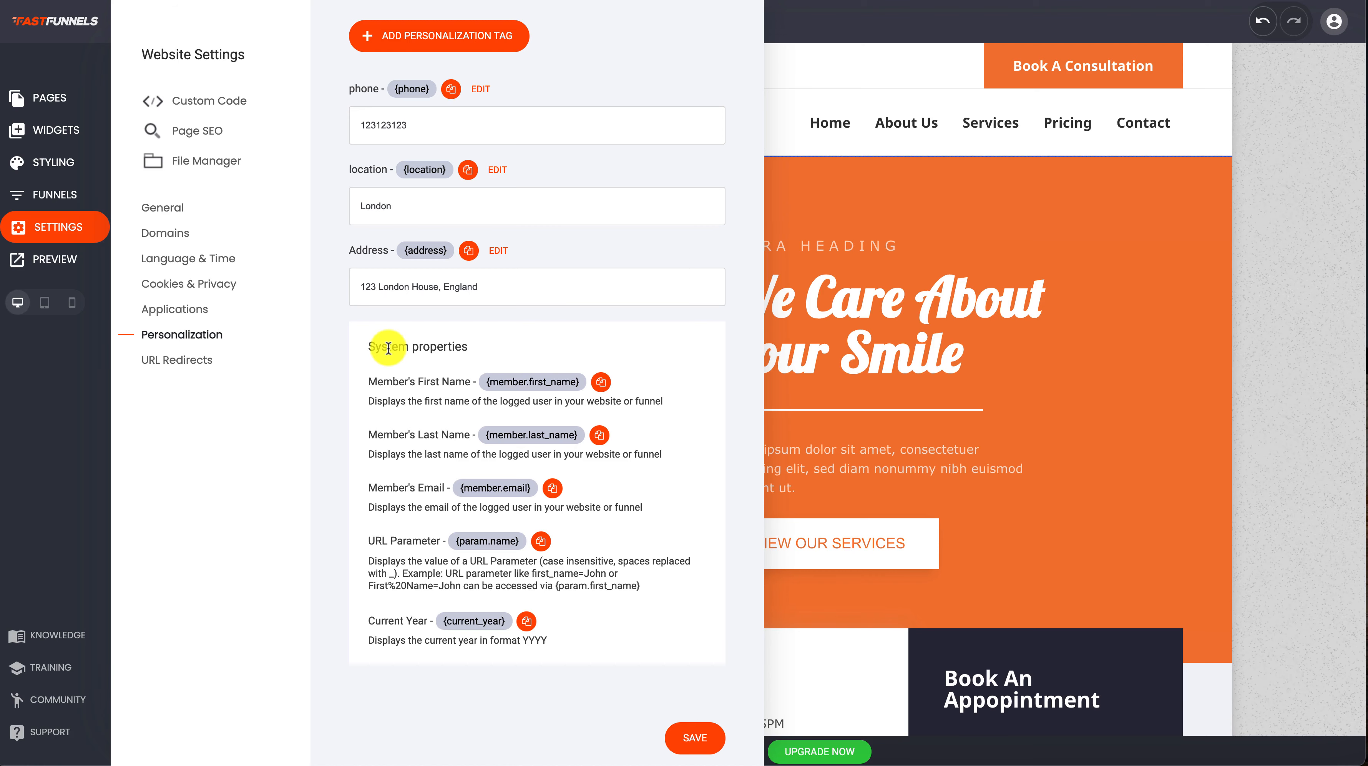
click(601, 384)
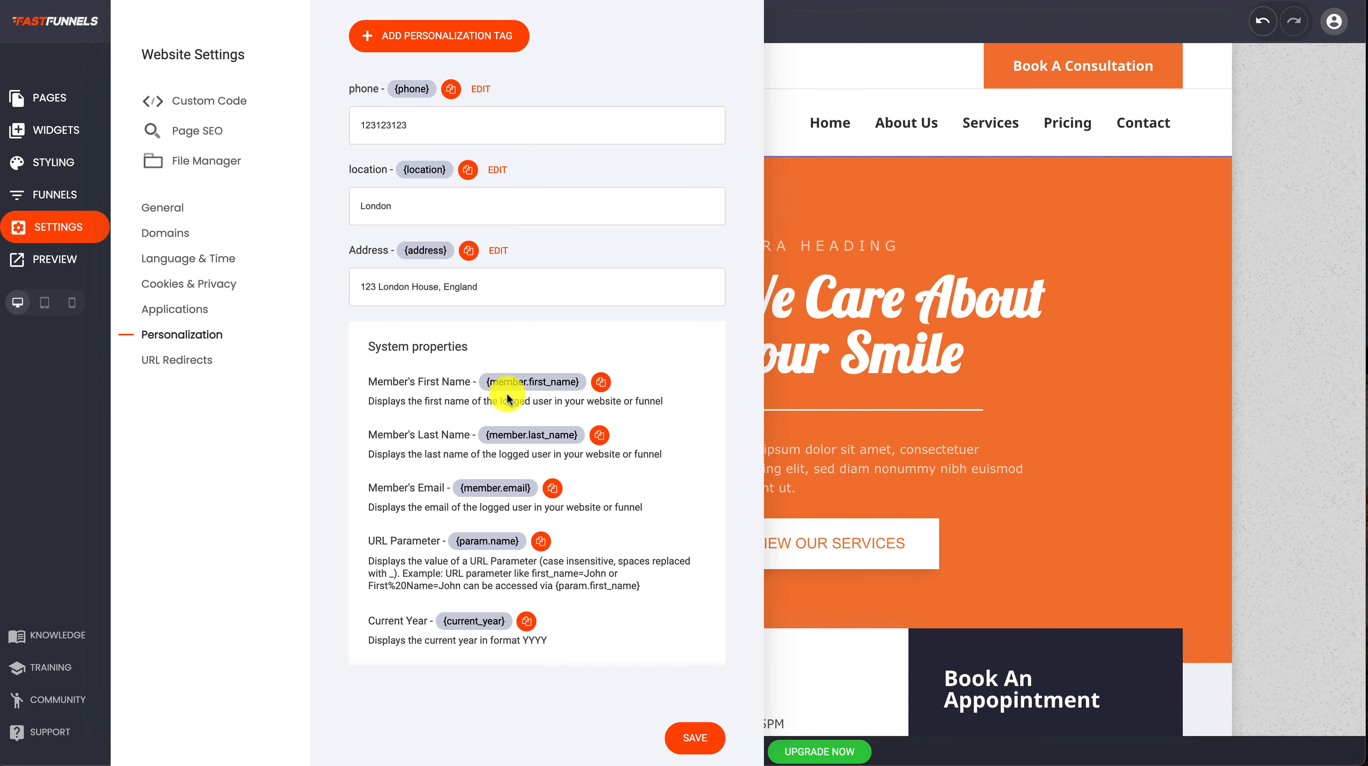
click(601, 382)
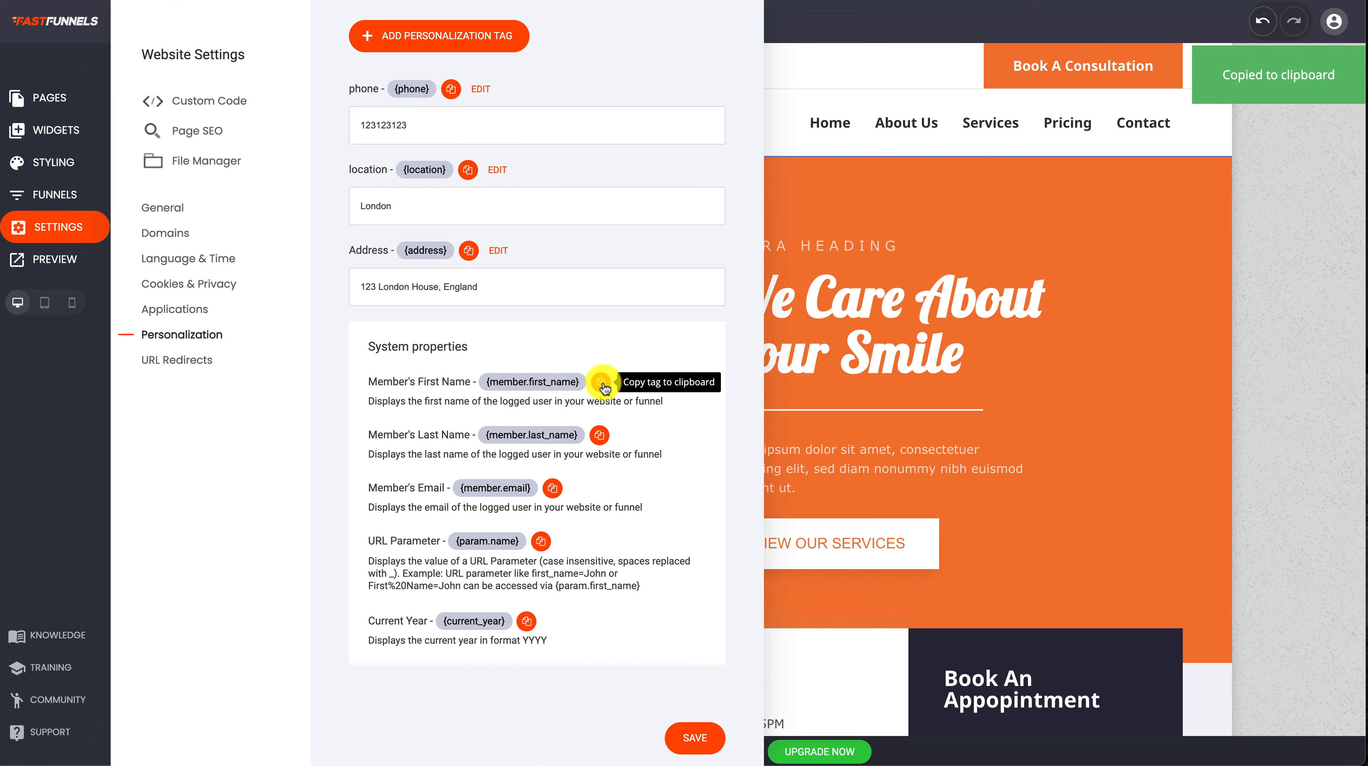
Insert the {member.first_name} tag on its own line above "EXTRA HEADING" in the hero block and save the page
click(1021, 295)
click(731, 247)
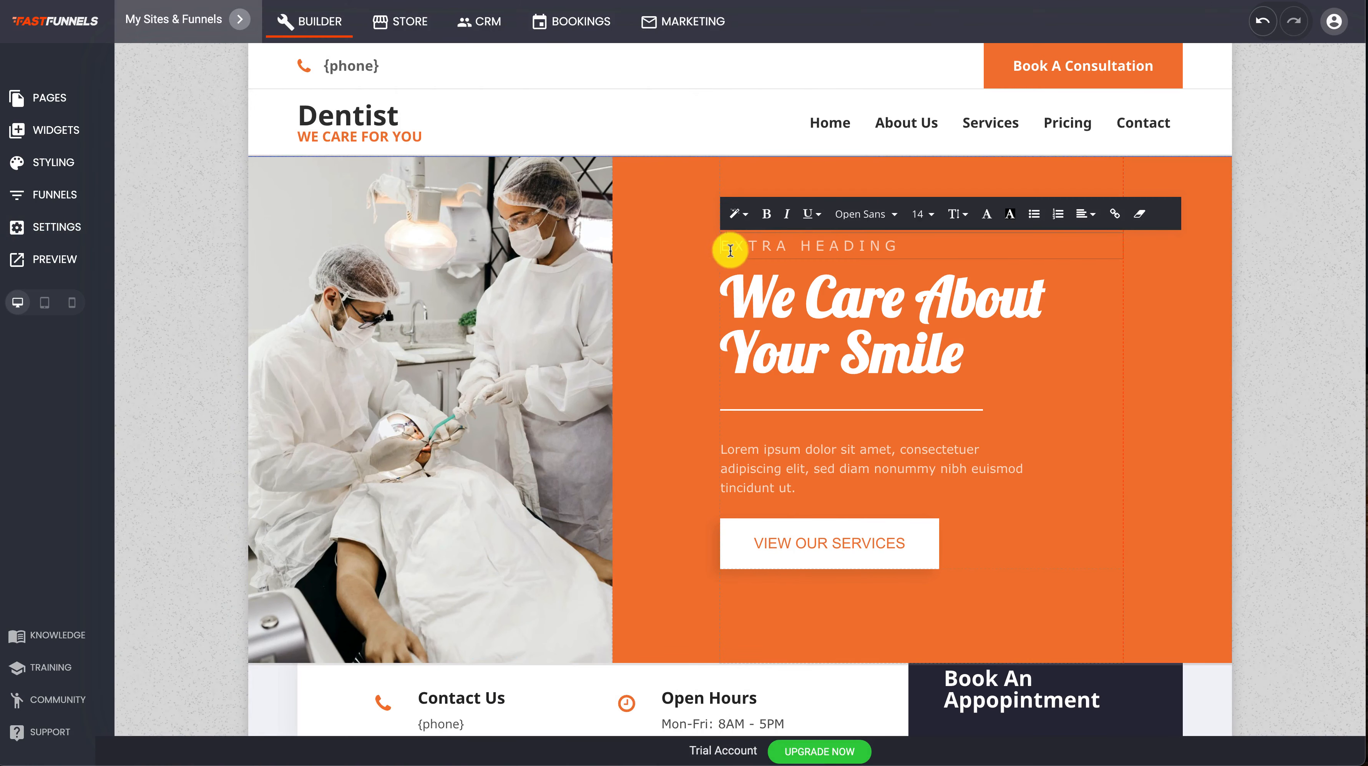
key(Return)
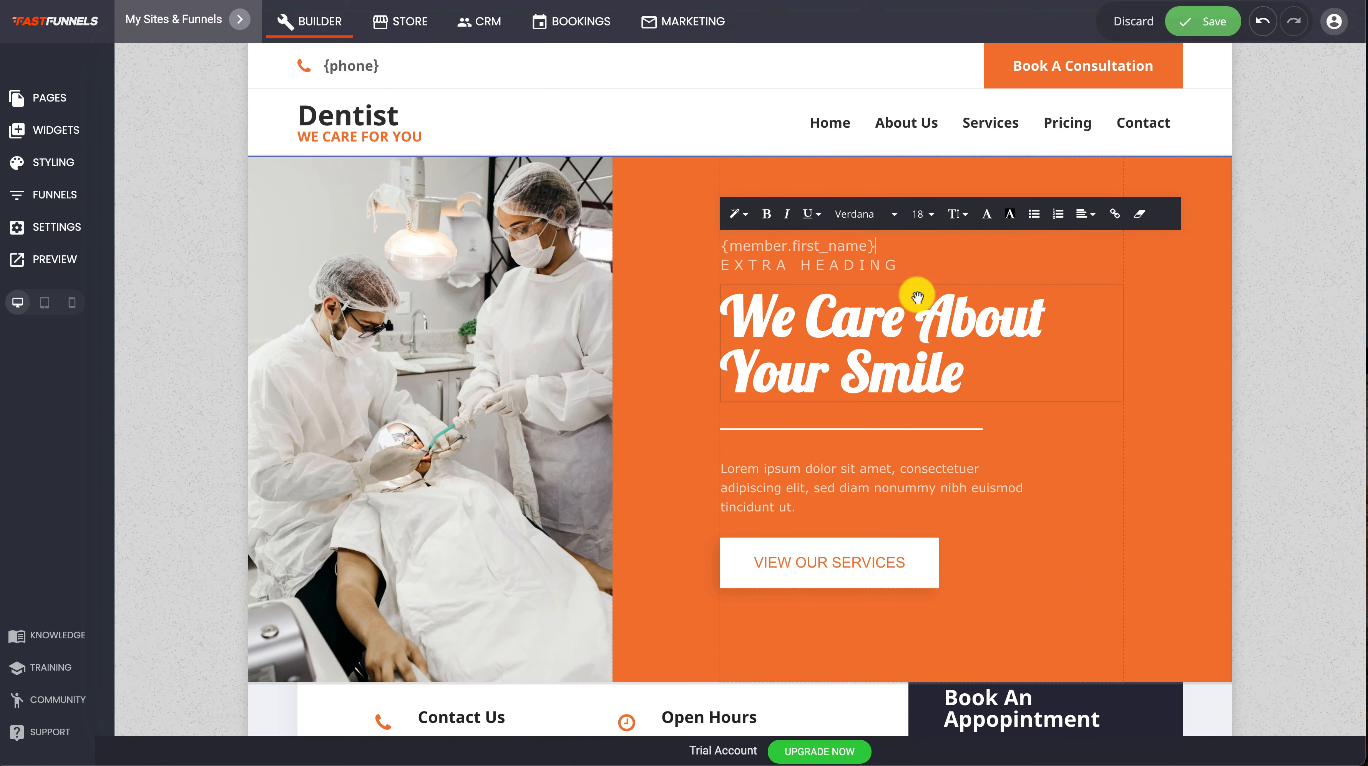
click(1085, 351)
click(1179, 33)
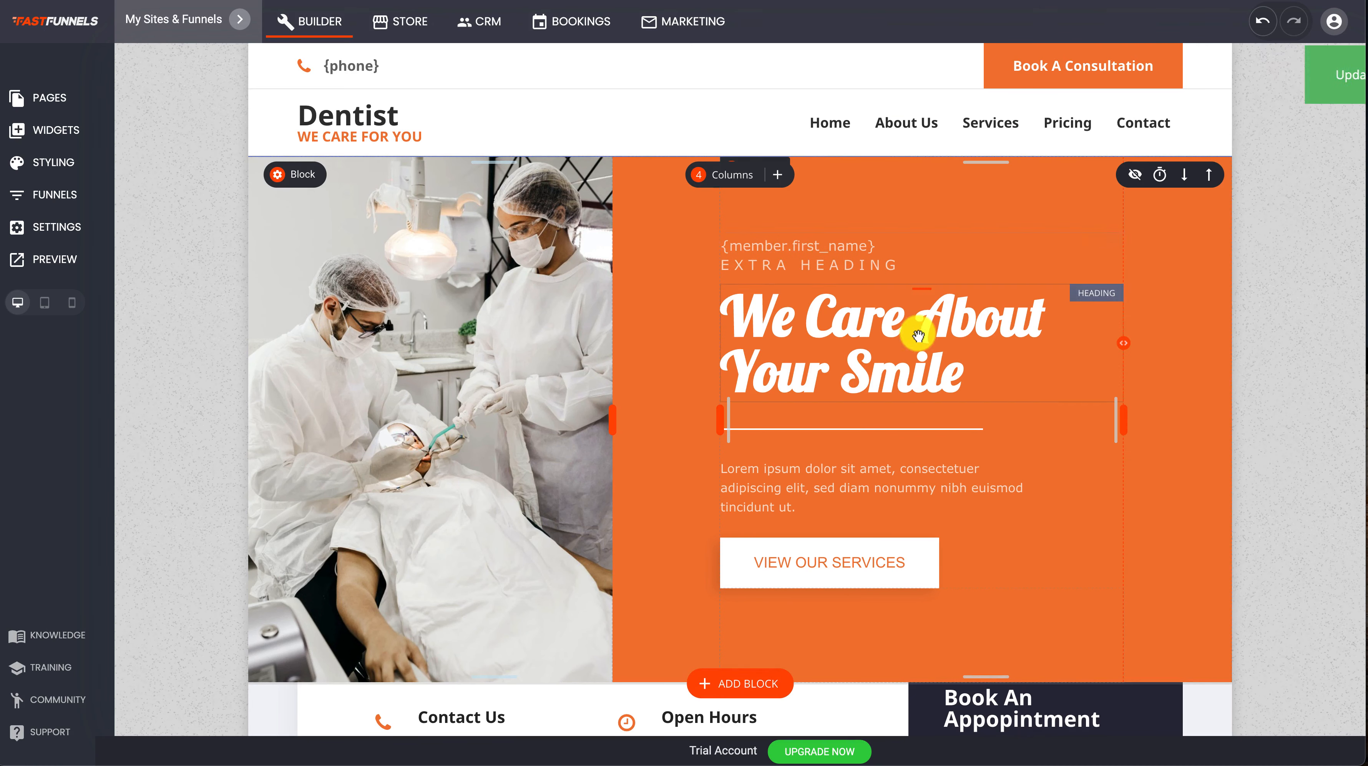
Replace the hero heading "We Care About Your Smile" with "Welcome Back {member.first_name}" and save the page
click(890, 346)
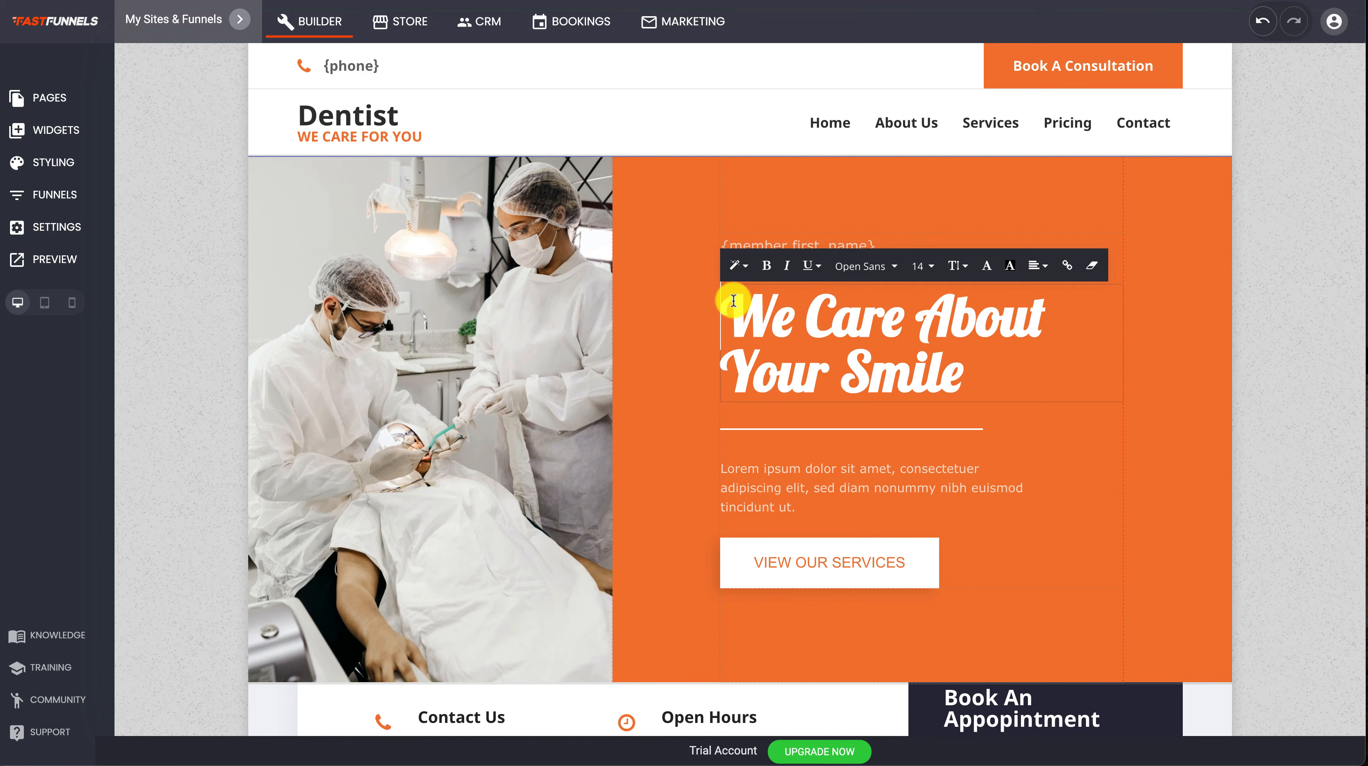
drag(733, 299, 991, 369)
text(l)
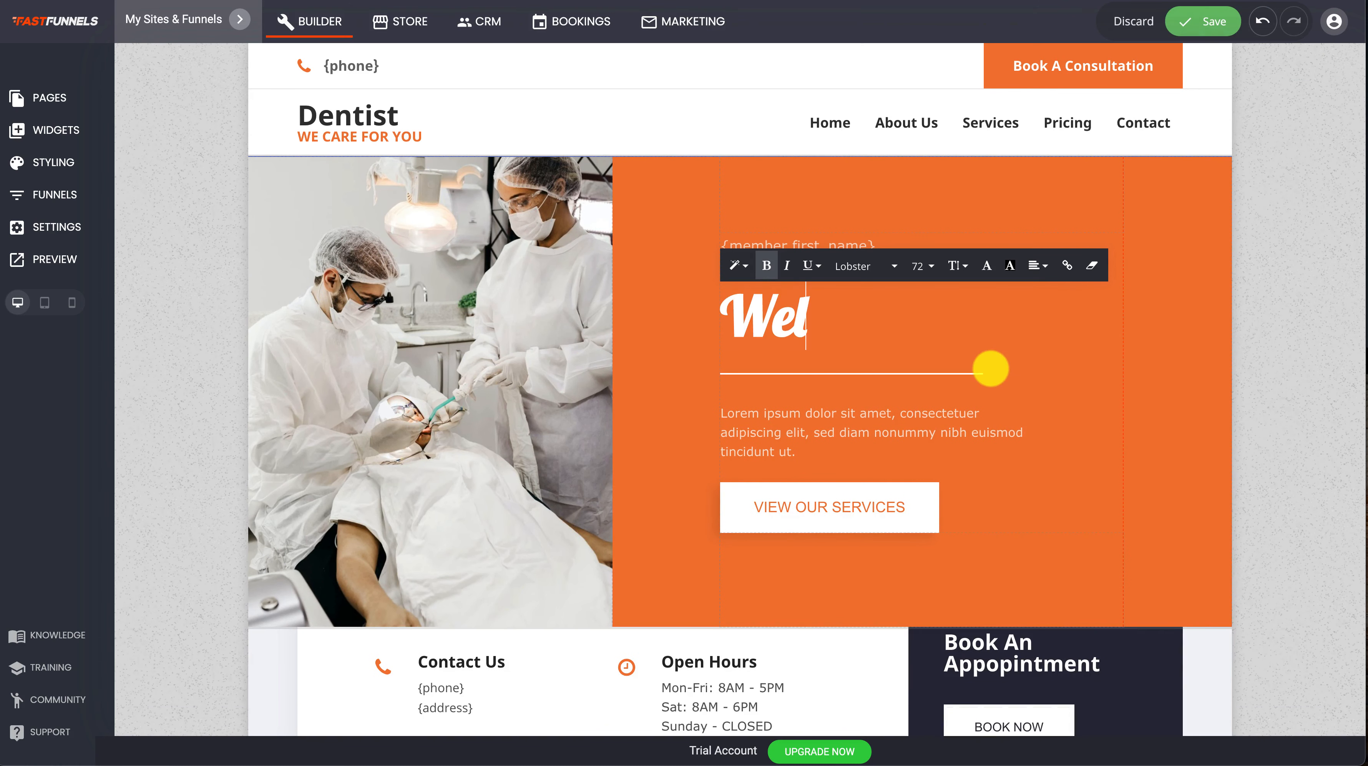
text(come Bac)
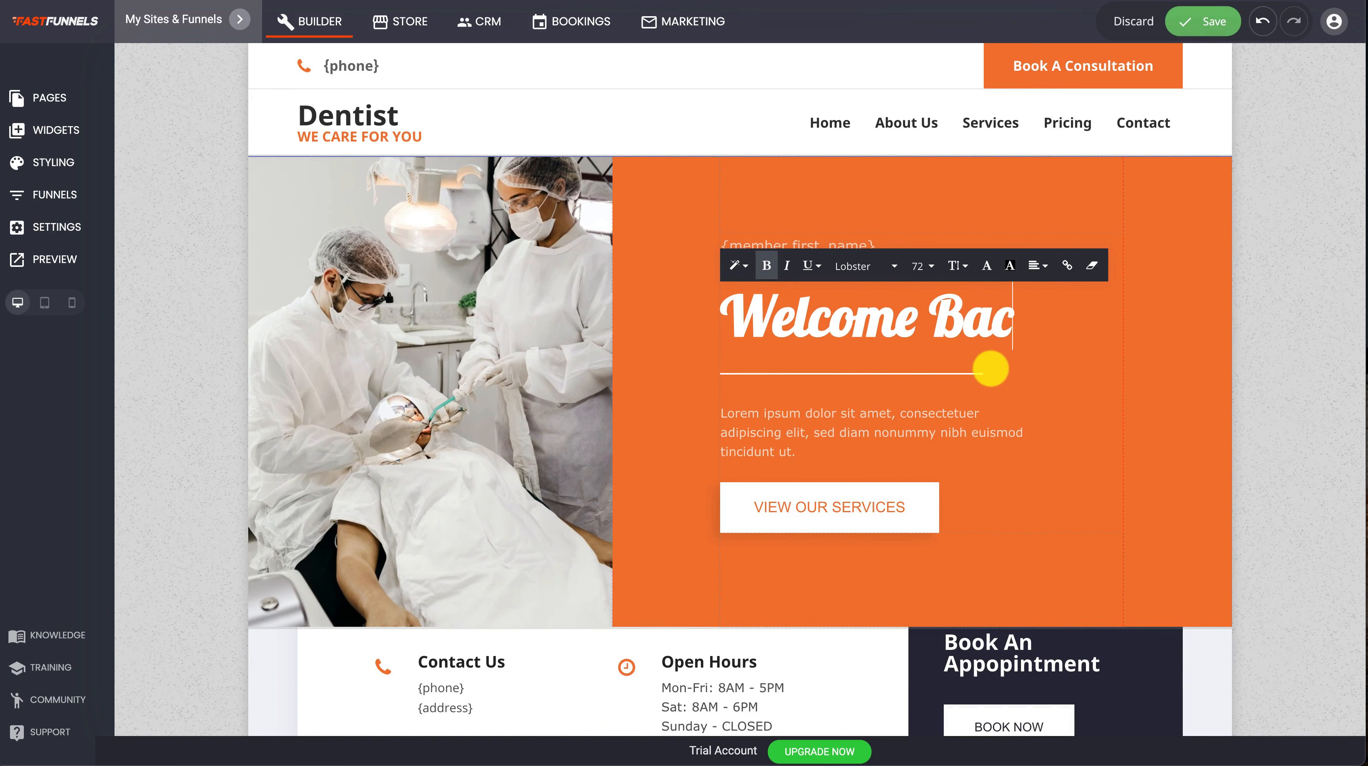
text(k)
key(ctrl+v)
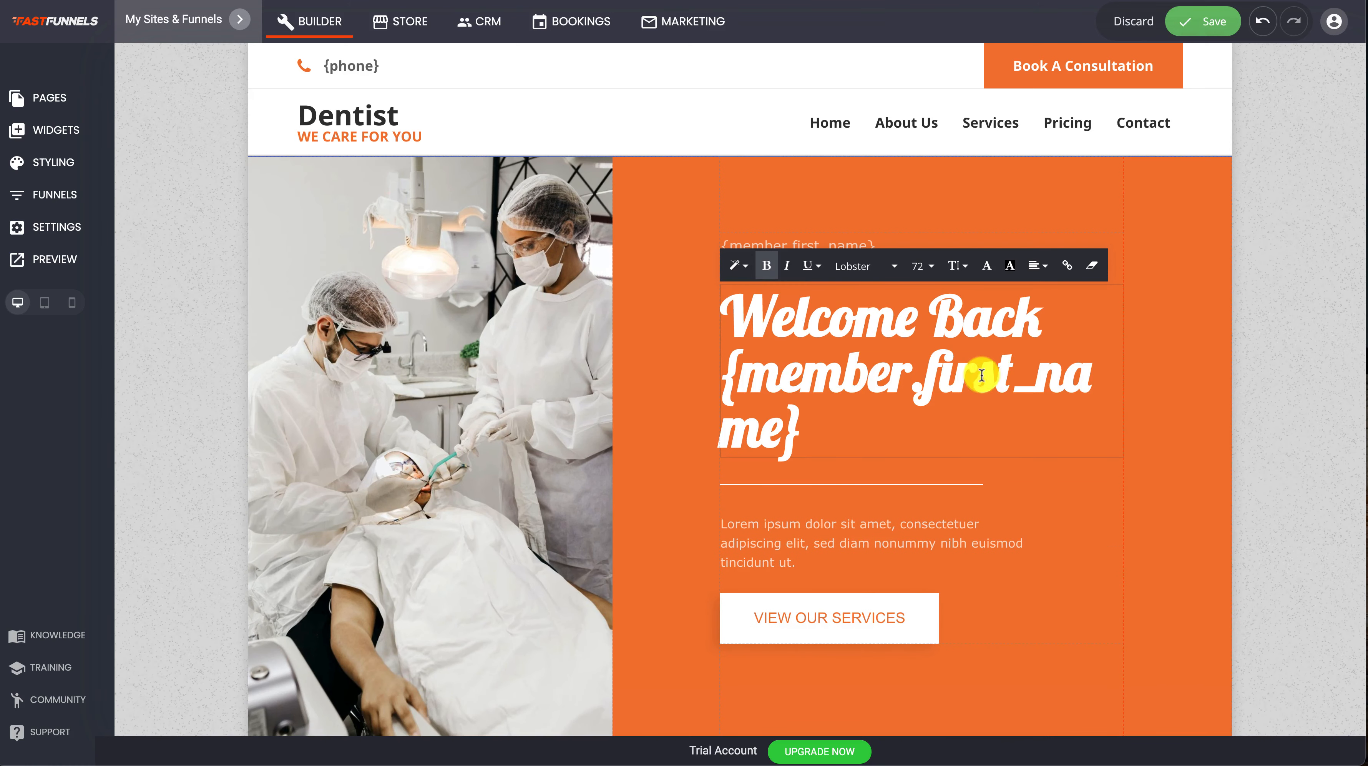
click(1206, 25)
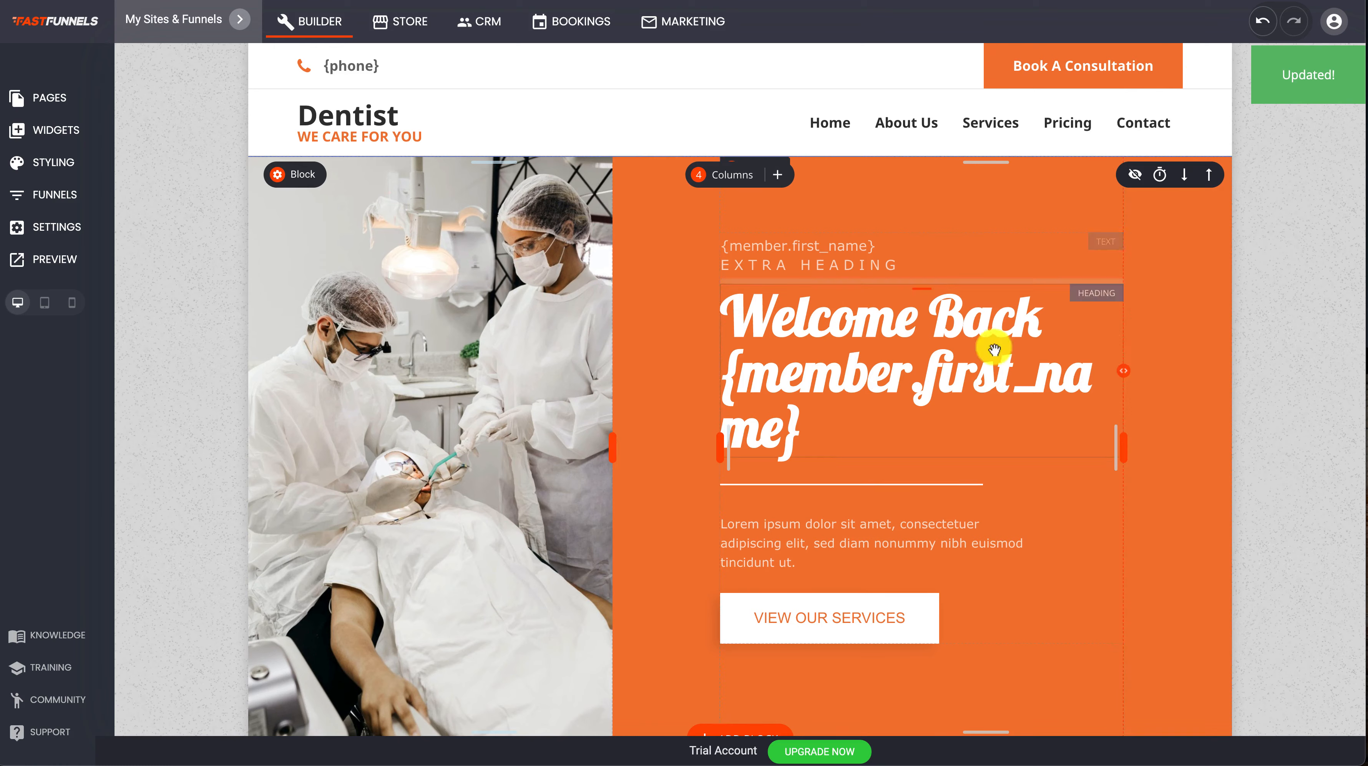
Preview the page to check how the member first name tag displays in the hero block, and return to the builder
click(31, 271)
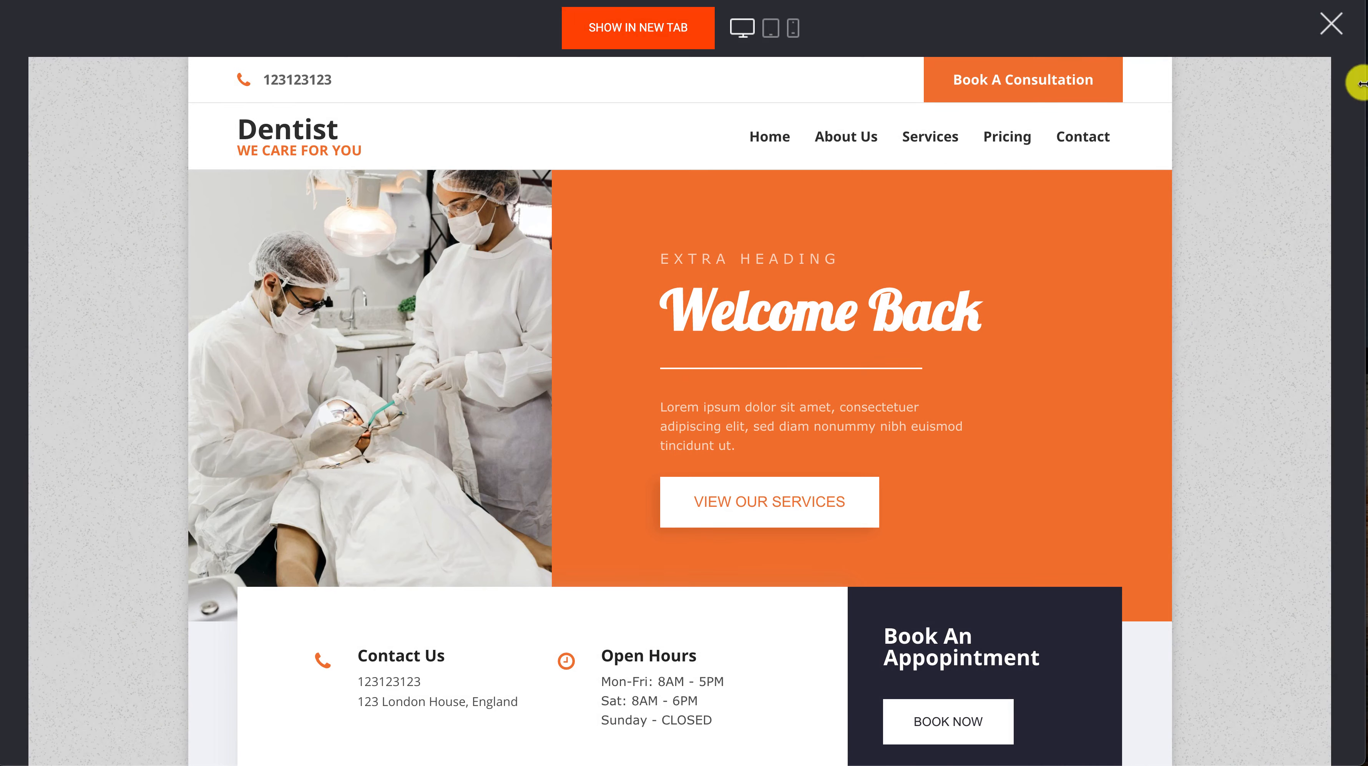
click(1334, 29)
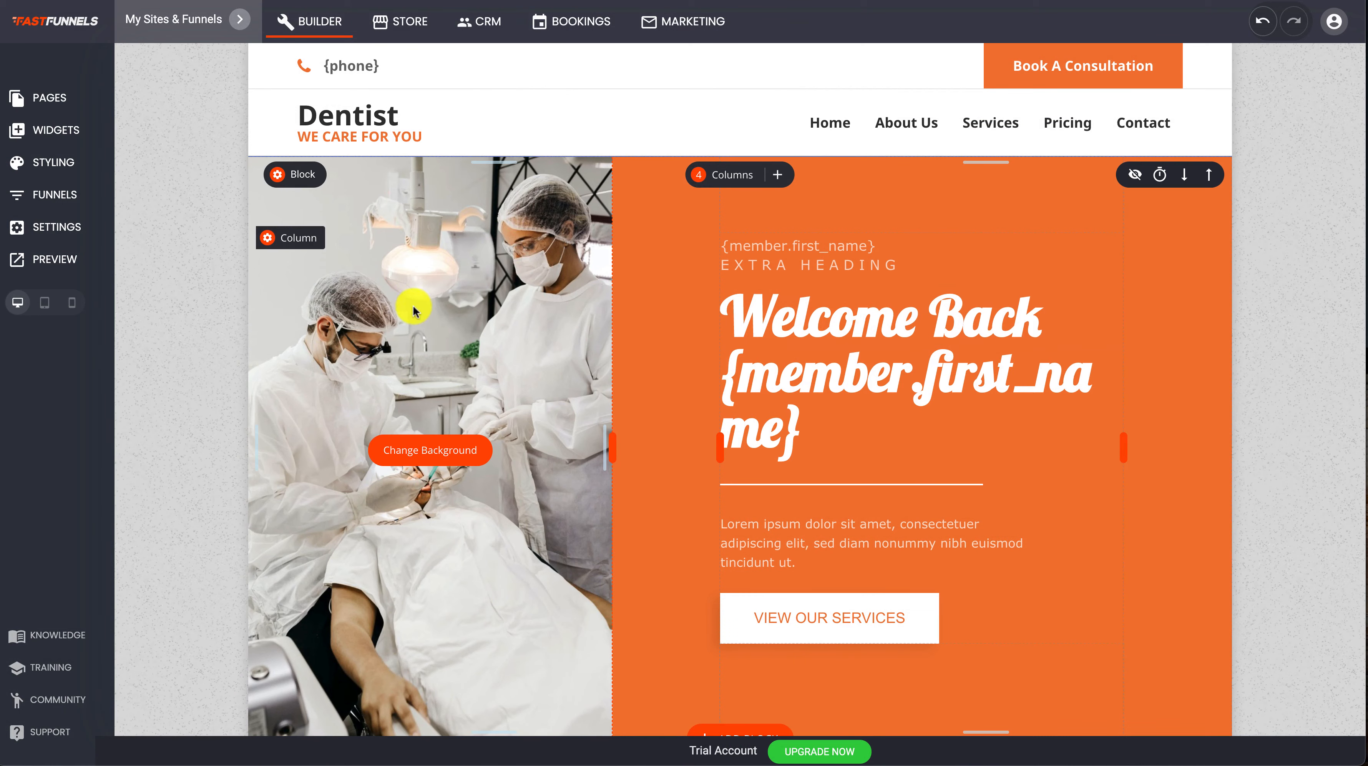
scroll(589, 360, down, 3)
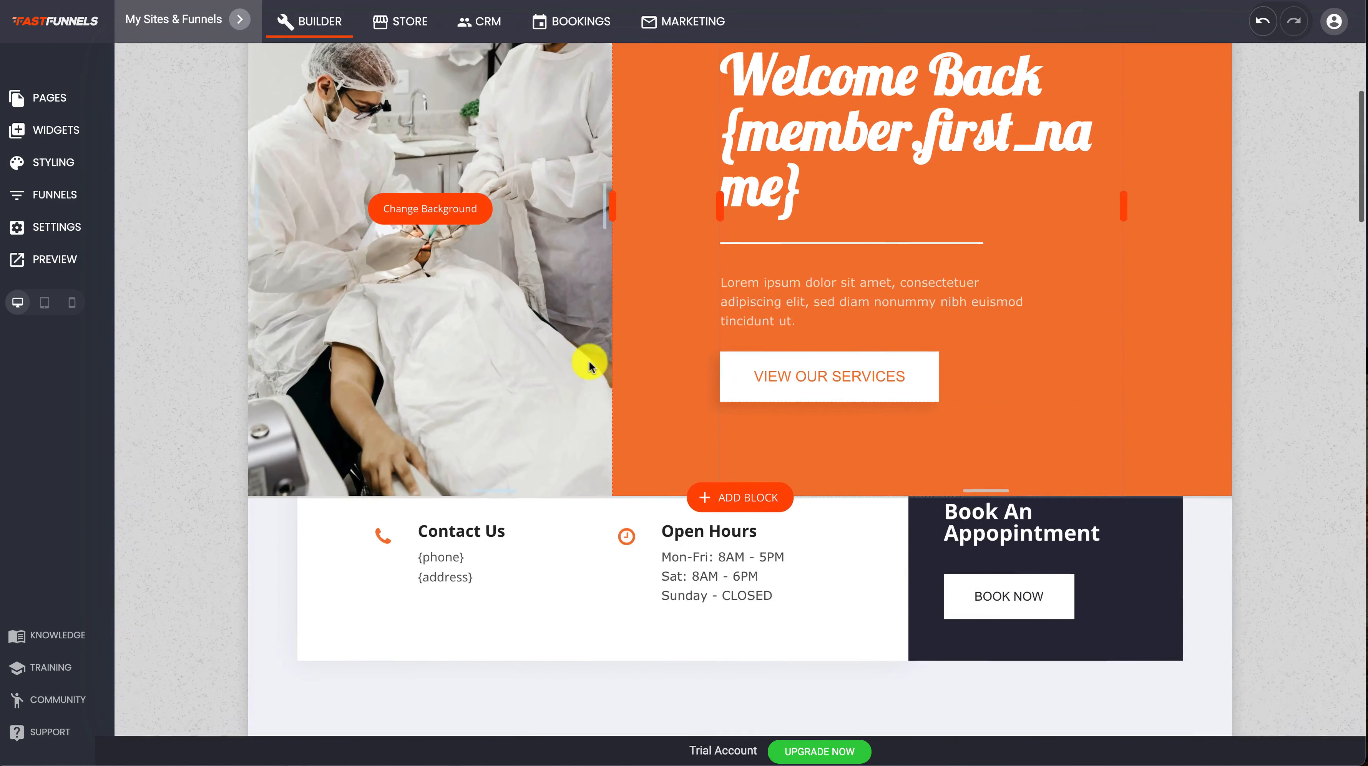
scroll(589, 360, up, 3)
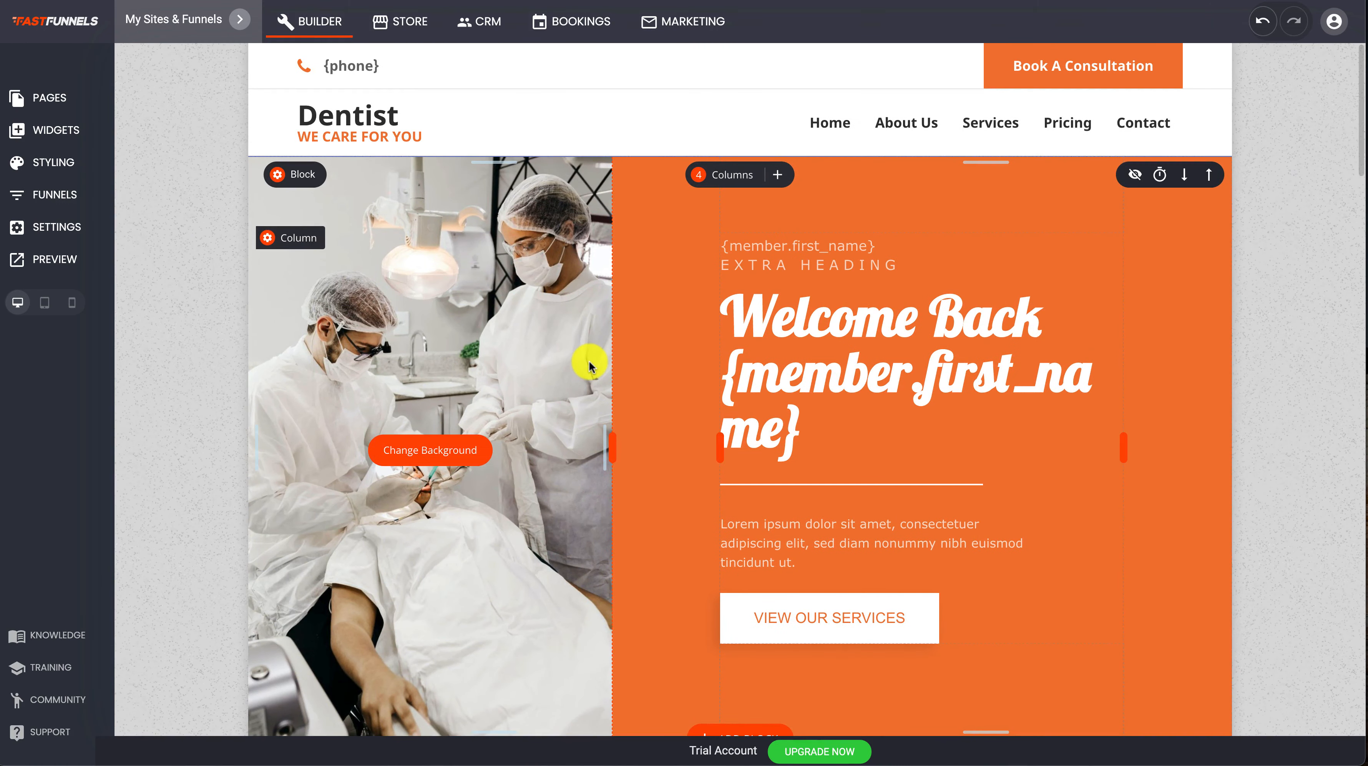
Add a Form widget below the "VIEW OUR SERVICES" button in the hero block, keeping its default fields
click(56, 131)
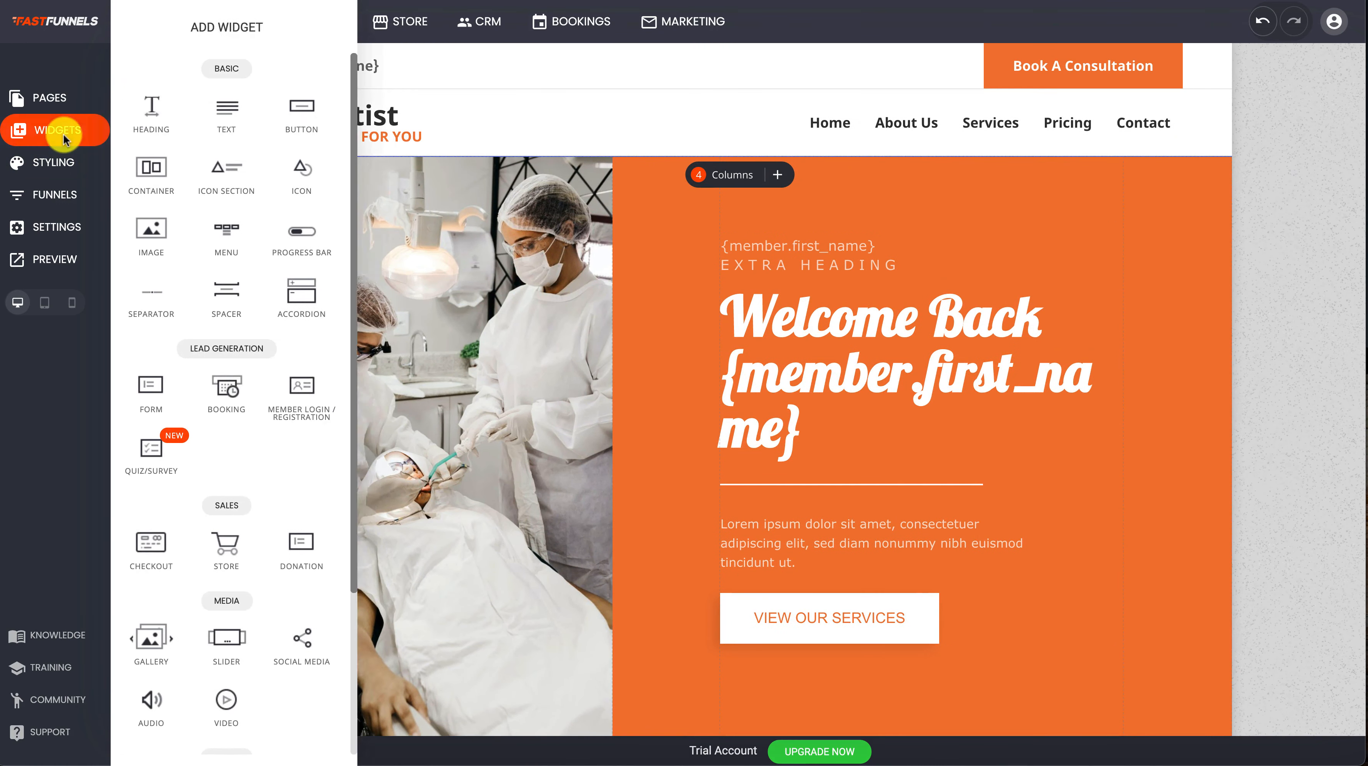
drag(153, 394, 868, 645)
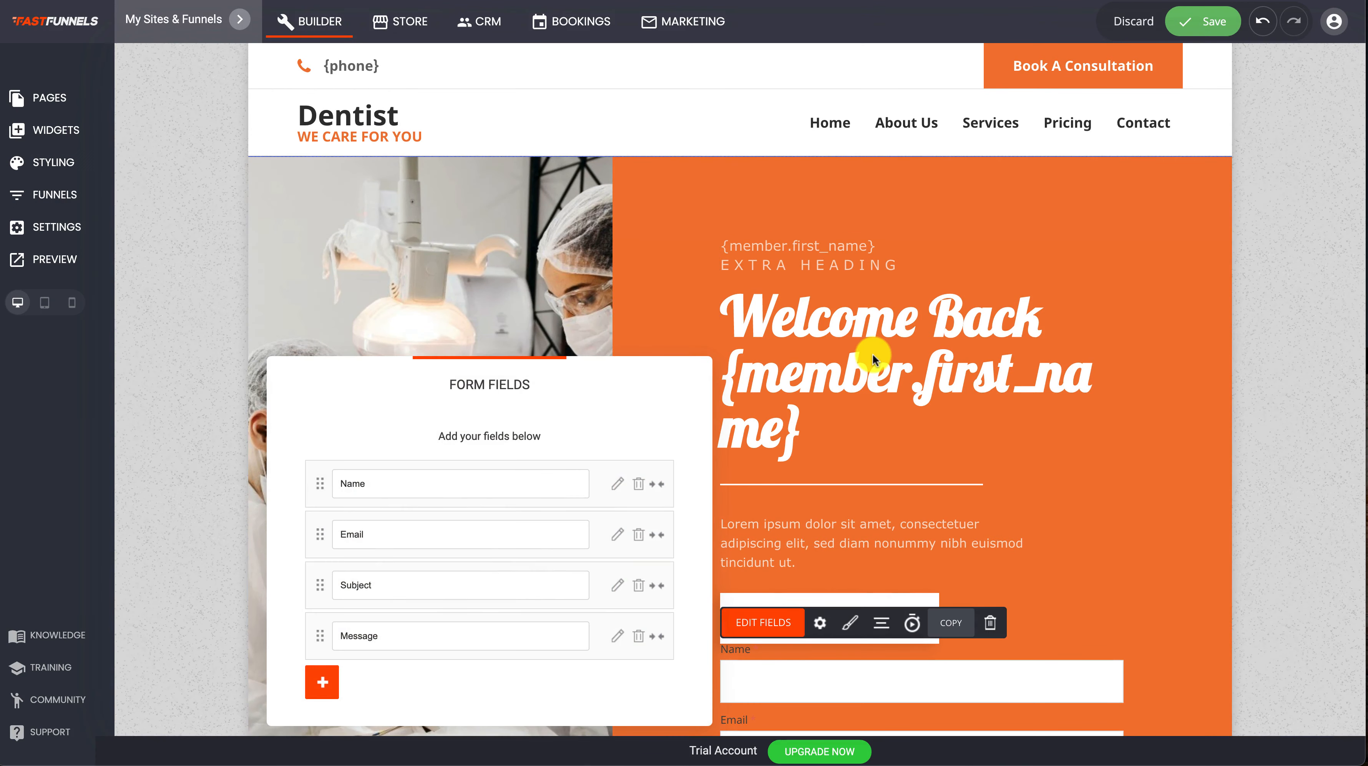
drag(516, 426, 528, 266)
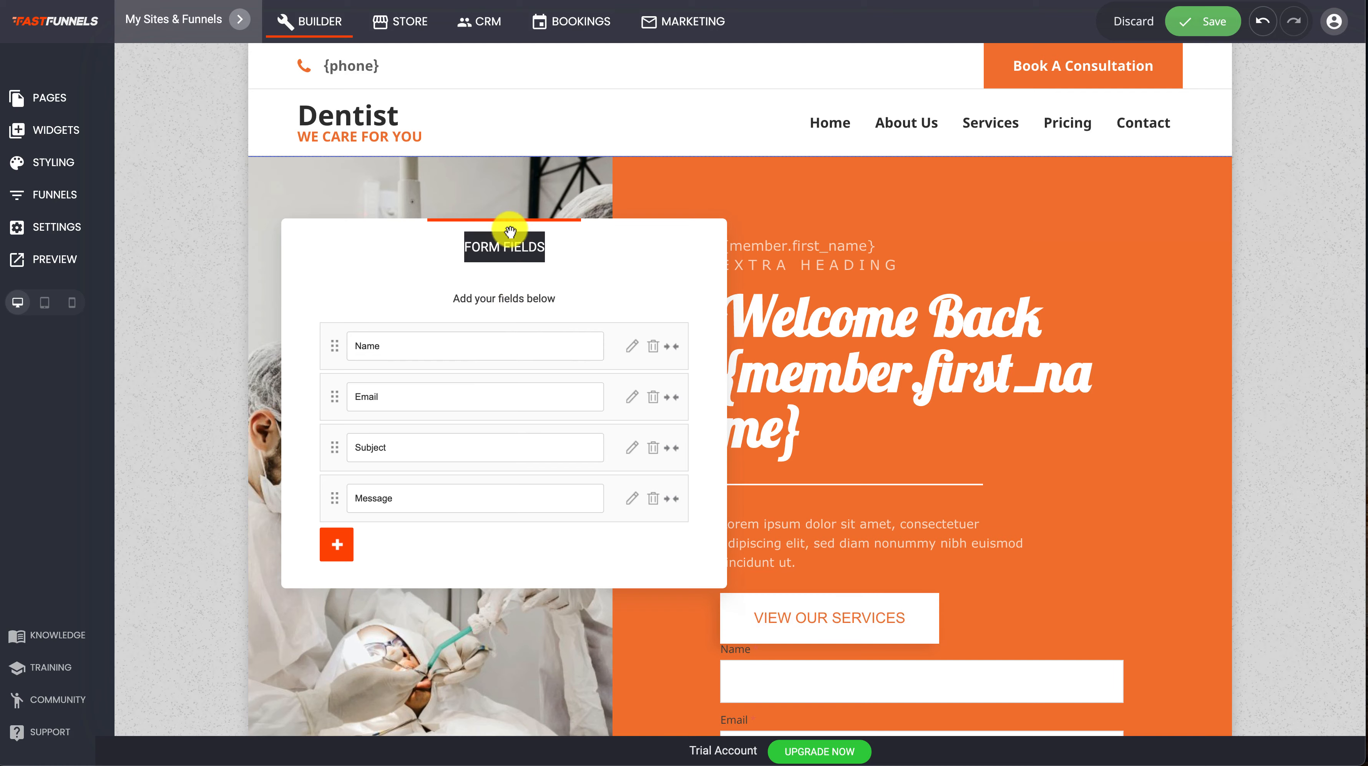
drag(510, 232, 479, 194)
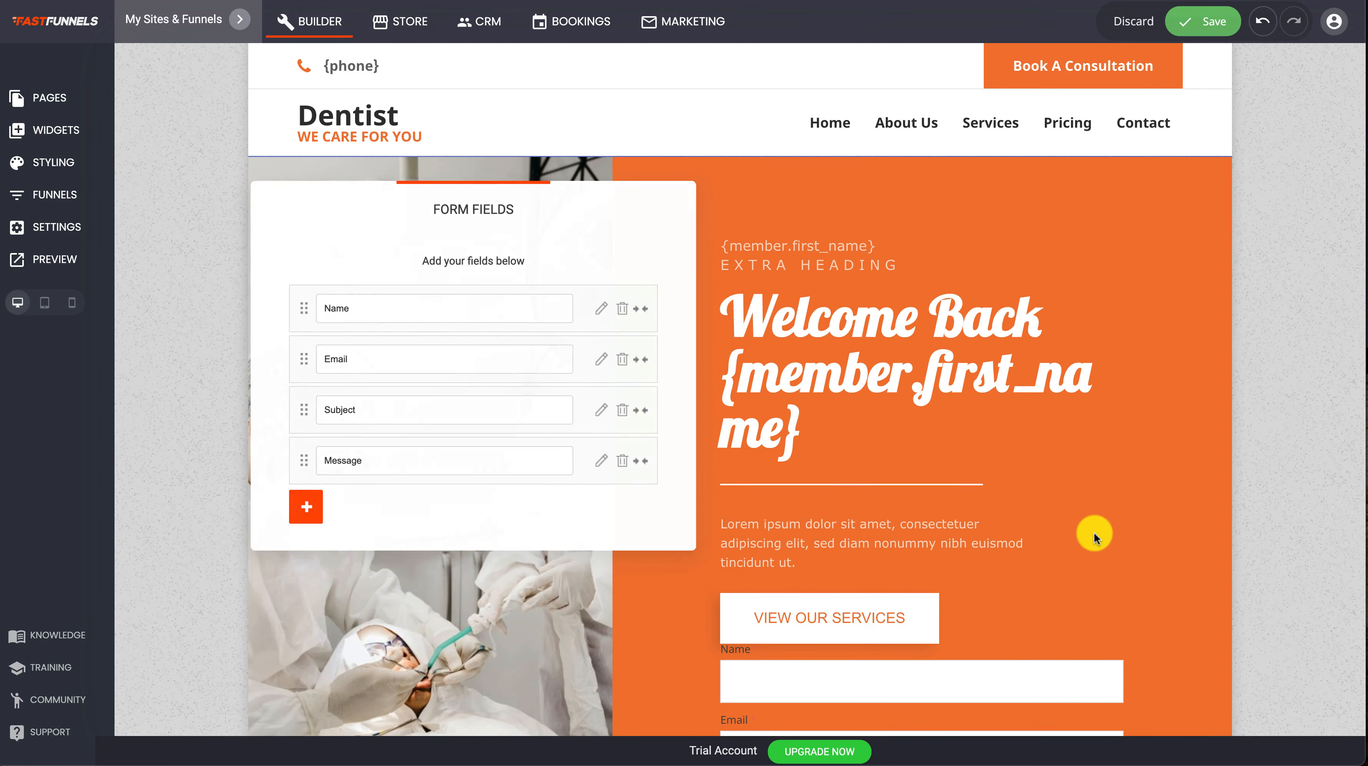
click(1094, 533)
Set the new form's Action On Submit to "Go to page" in its settings
scroll(1071, 476, down, 4)
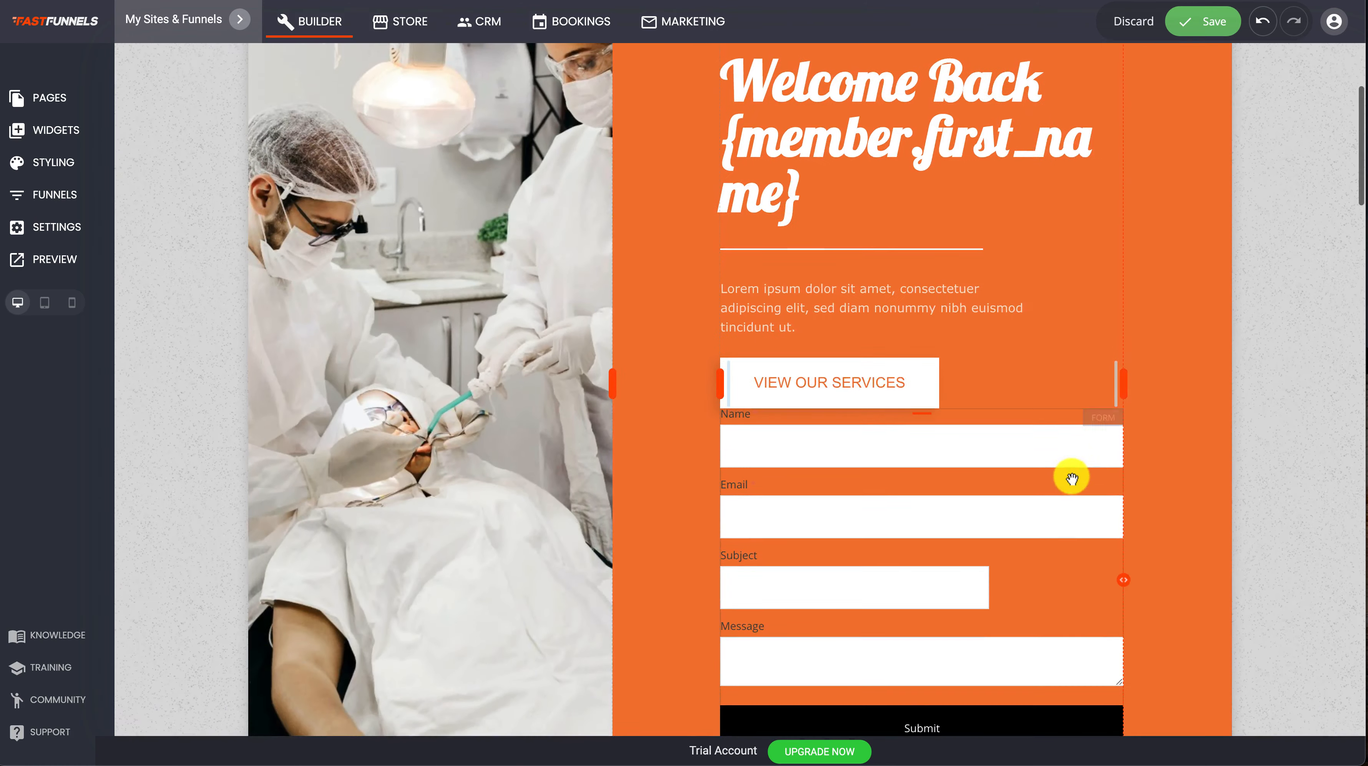
scroll(1071, 477, down, 2)
click(888, 374)
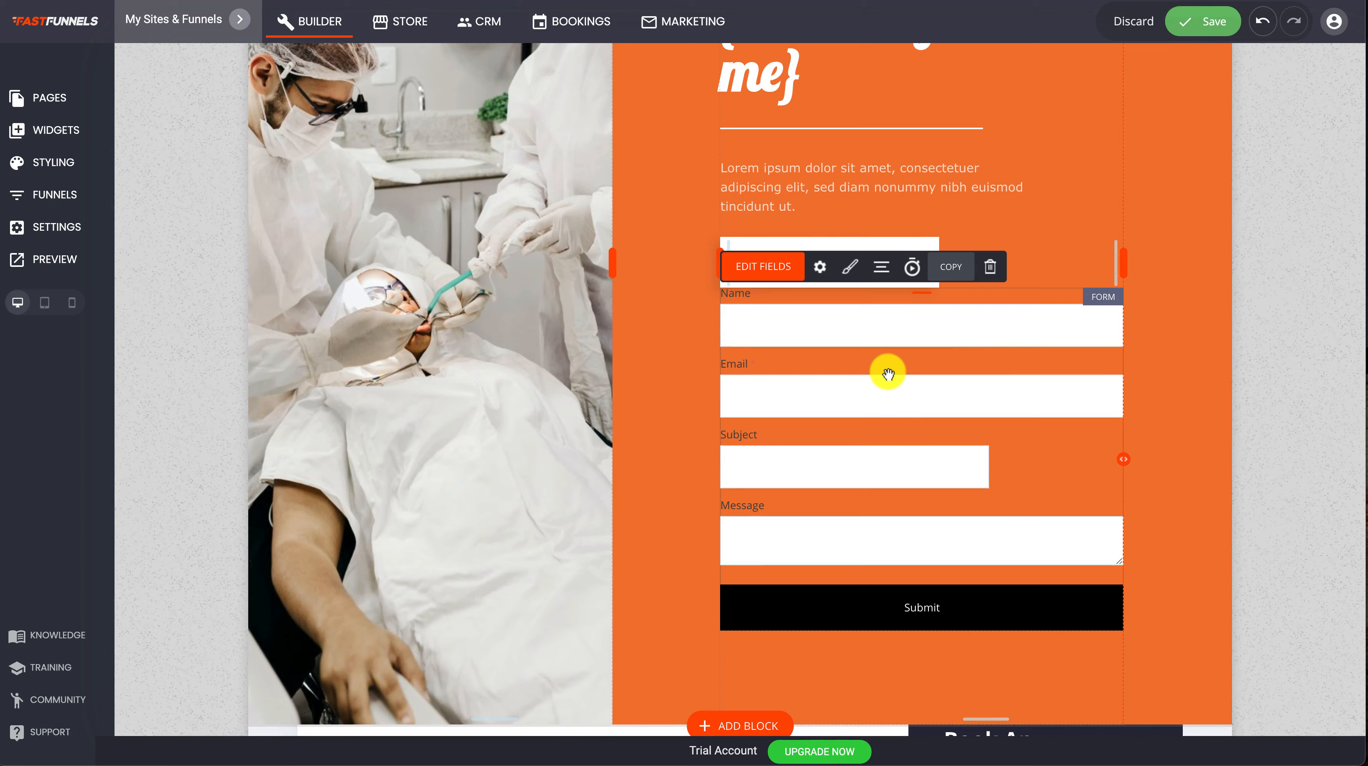
click(820, 267)
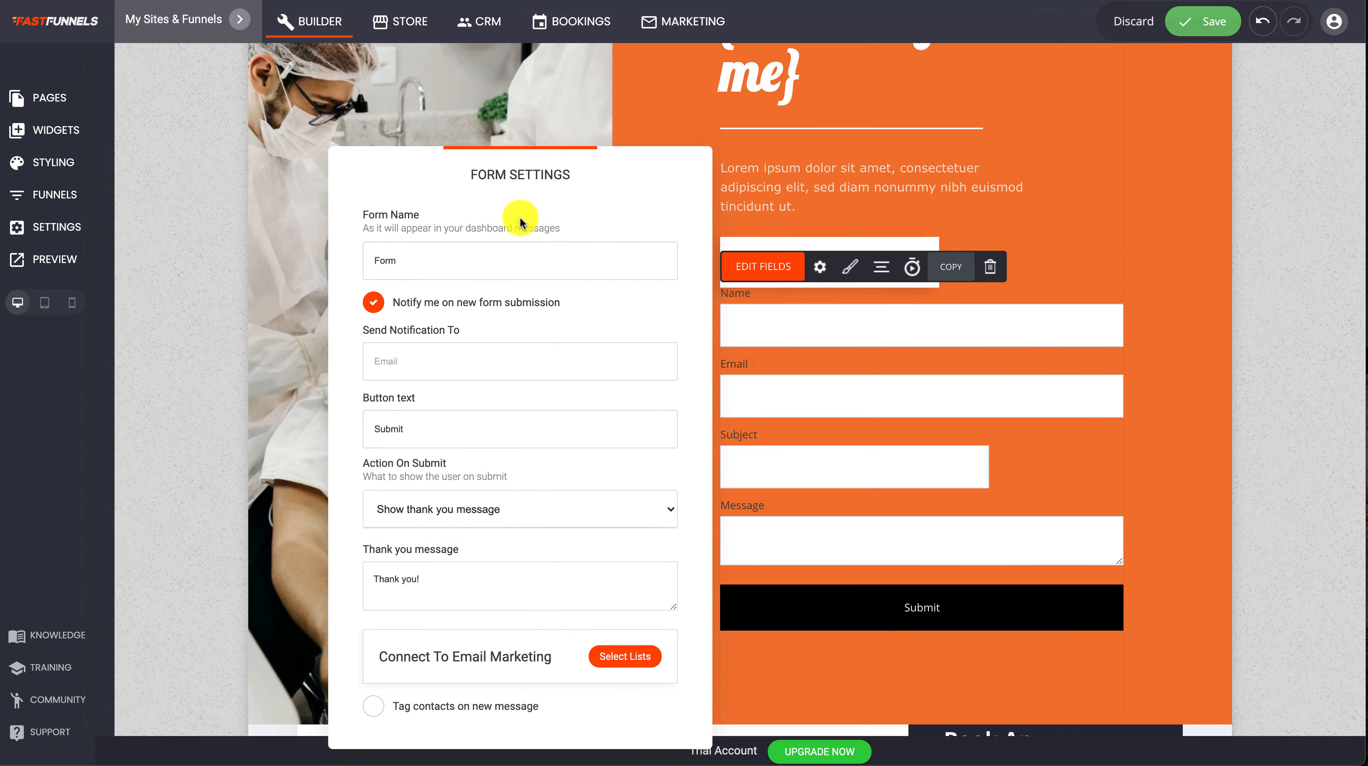
drag(505, 191, 522, 99)
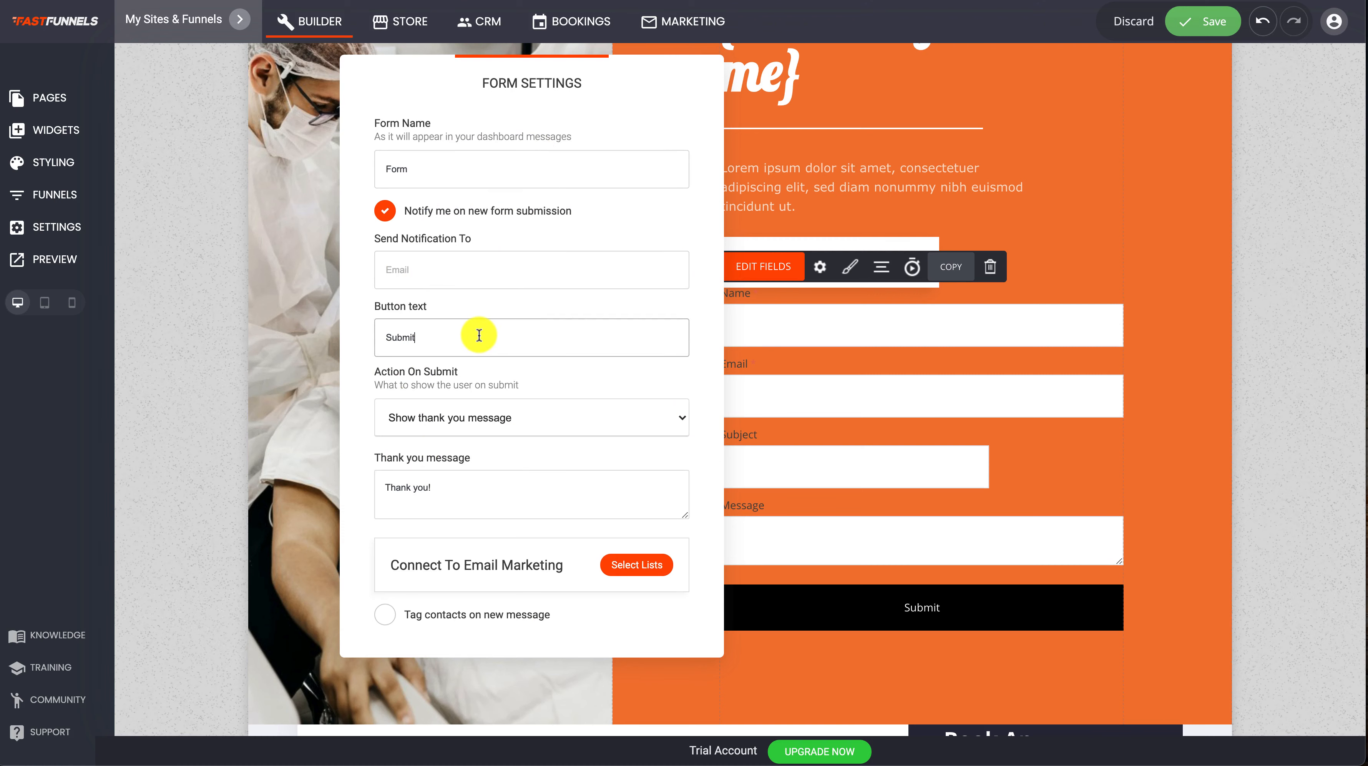
click(510, 418)
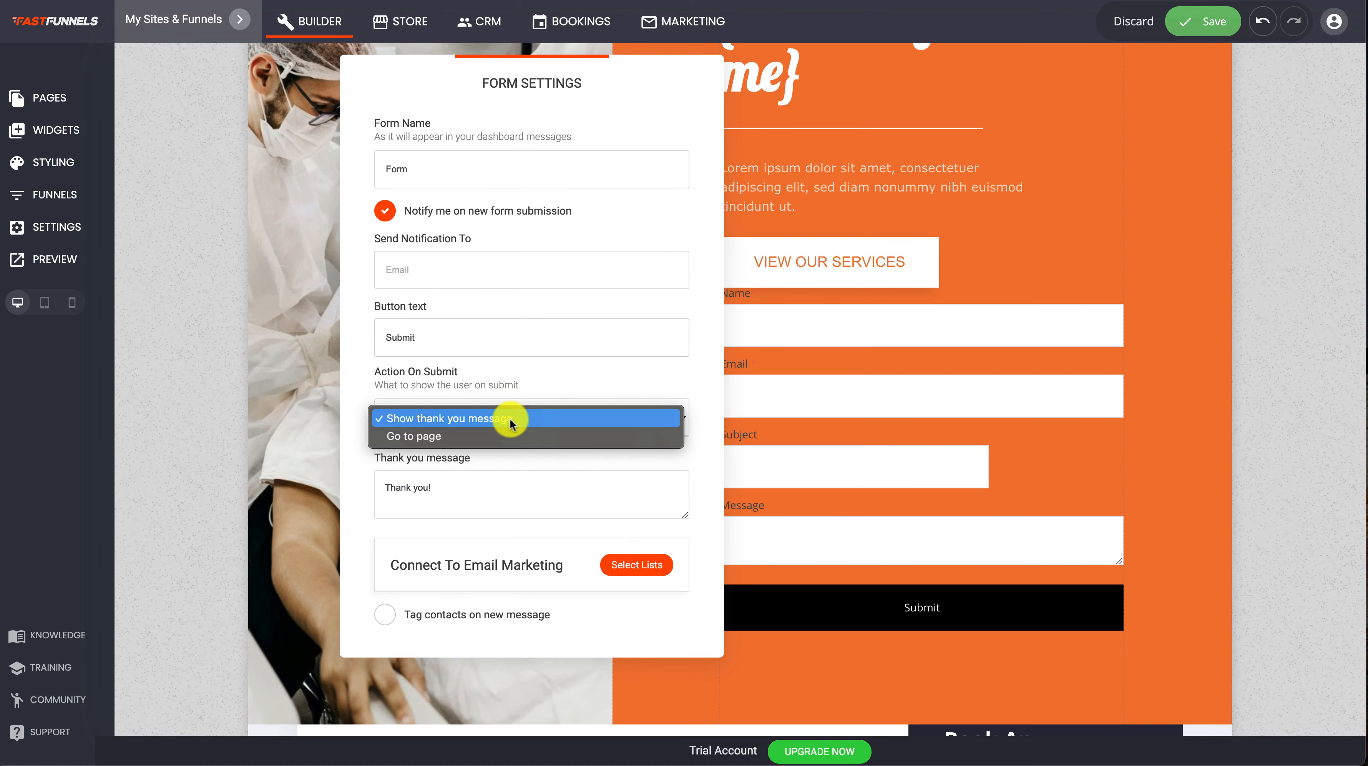
click(463, 437)
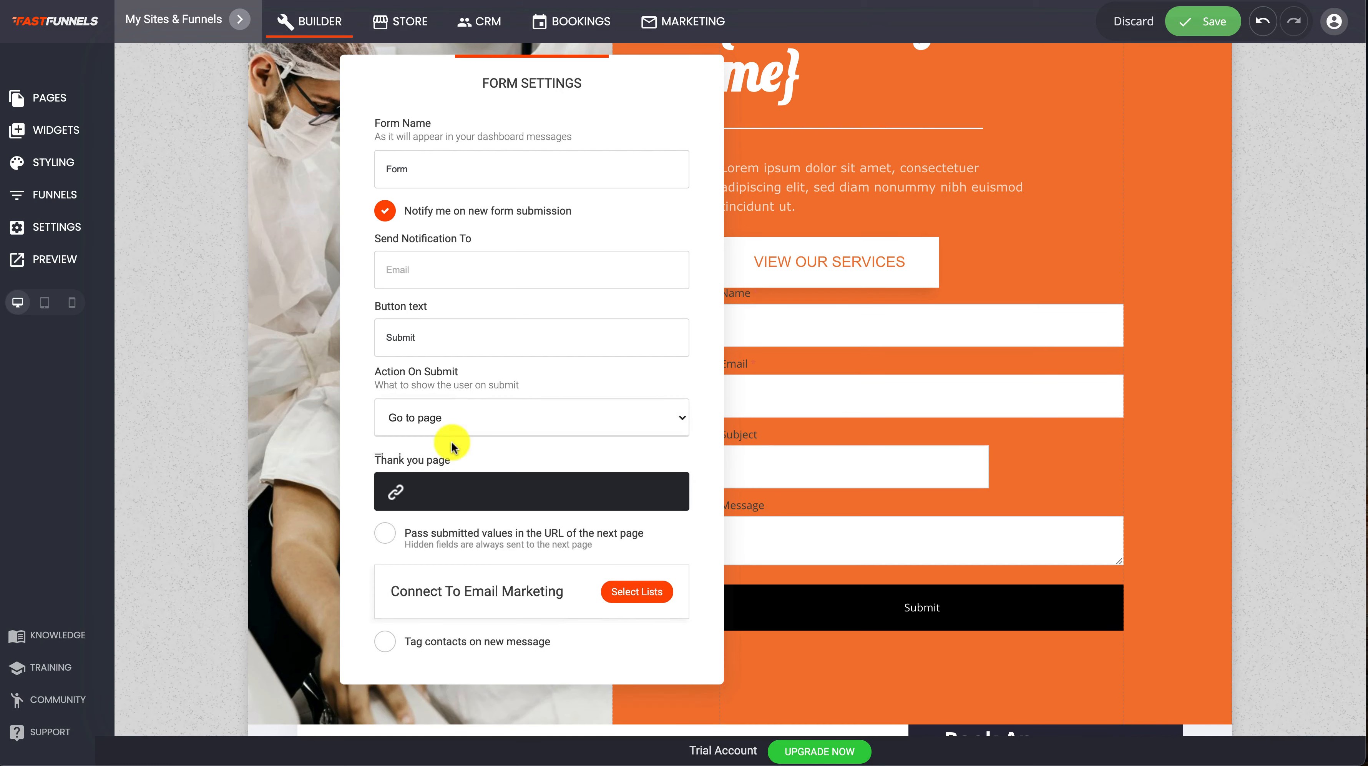
click(472, 418)
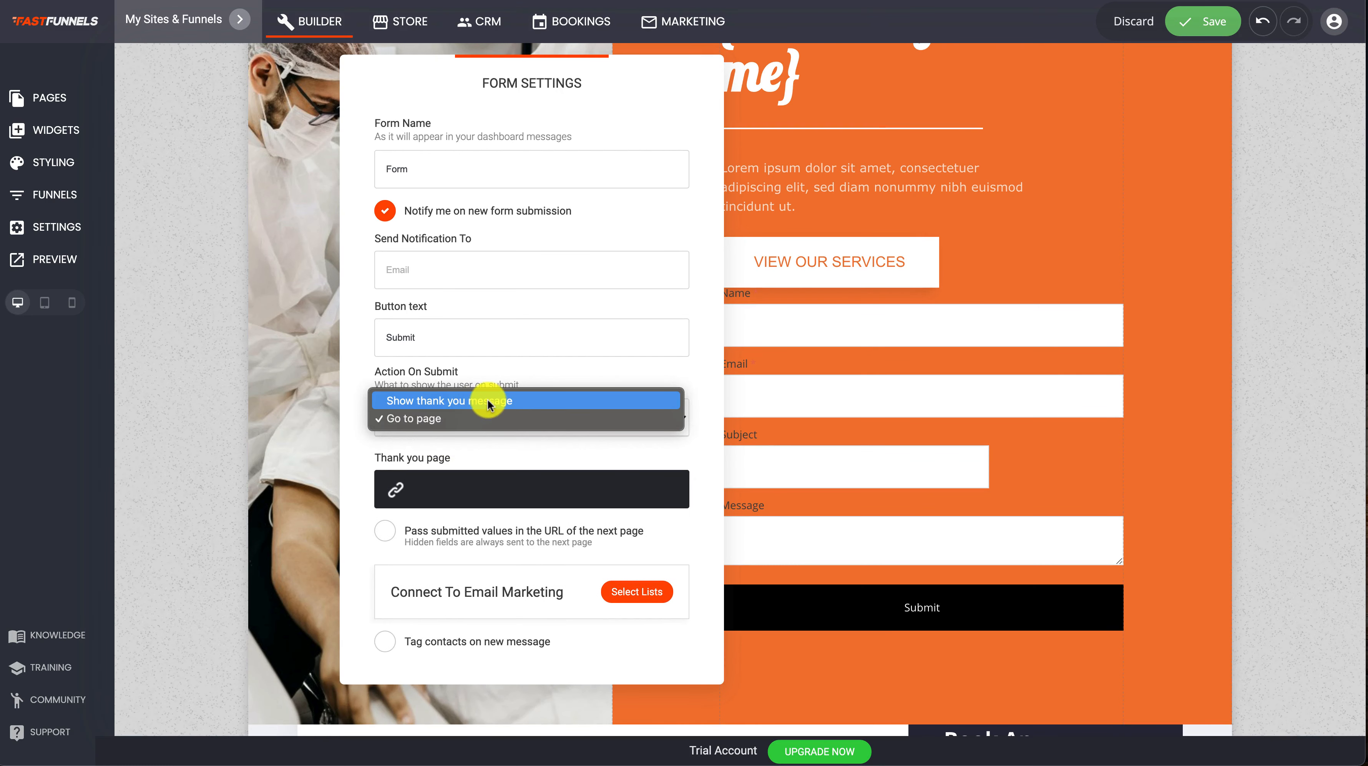
click(428, 423)
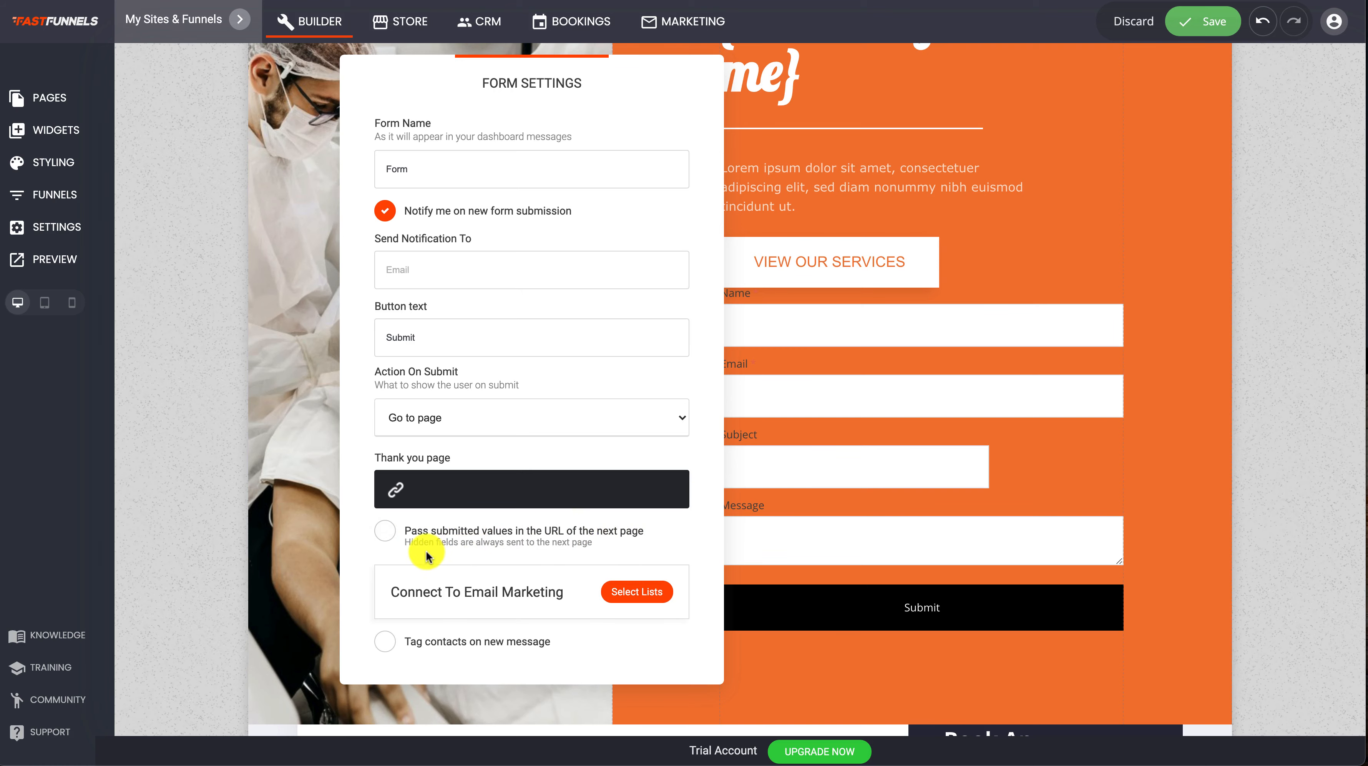
Set the form's thank-you page to Contact Us in the same tab, enable passing submitted values in the next page's URL, and save
click(426, 494)
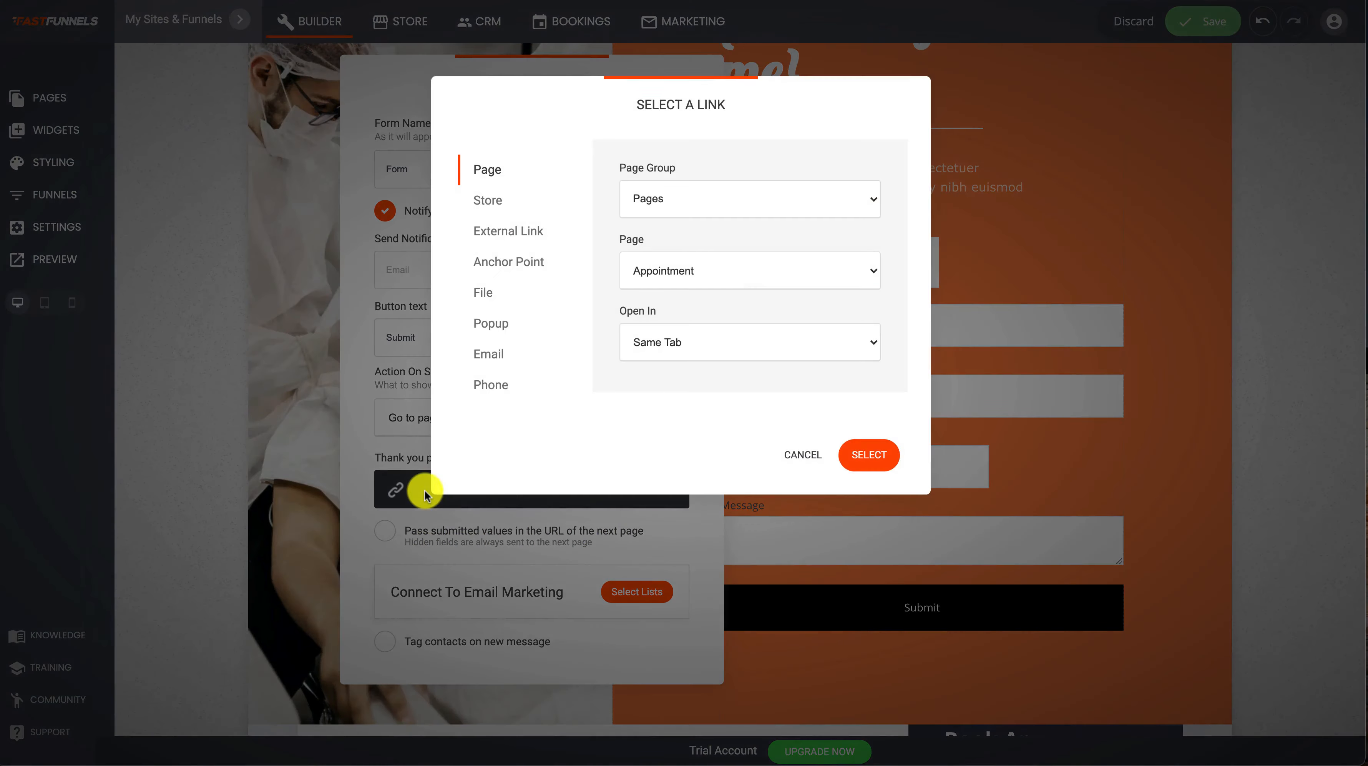
click(707, 202)
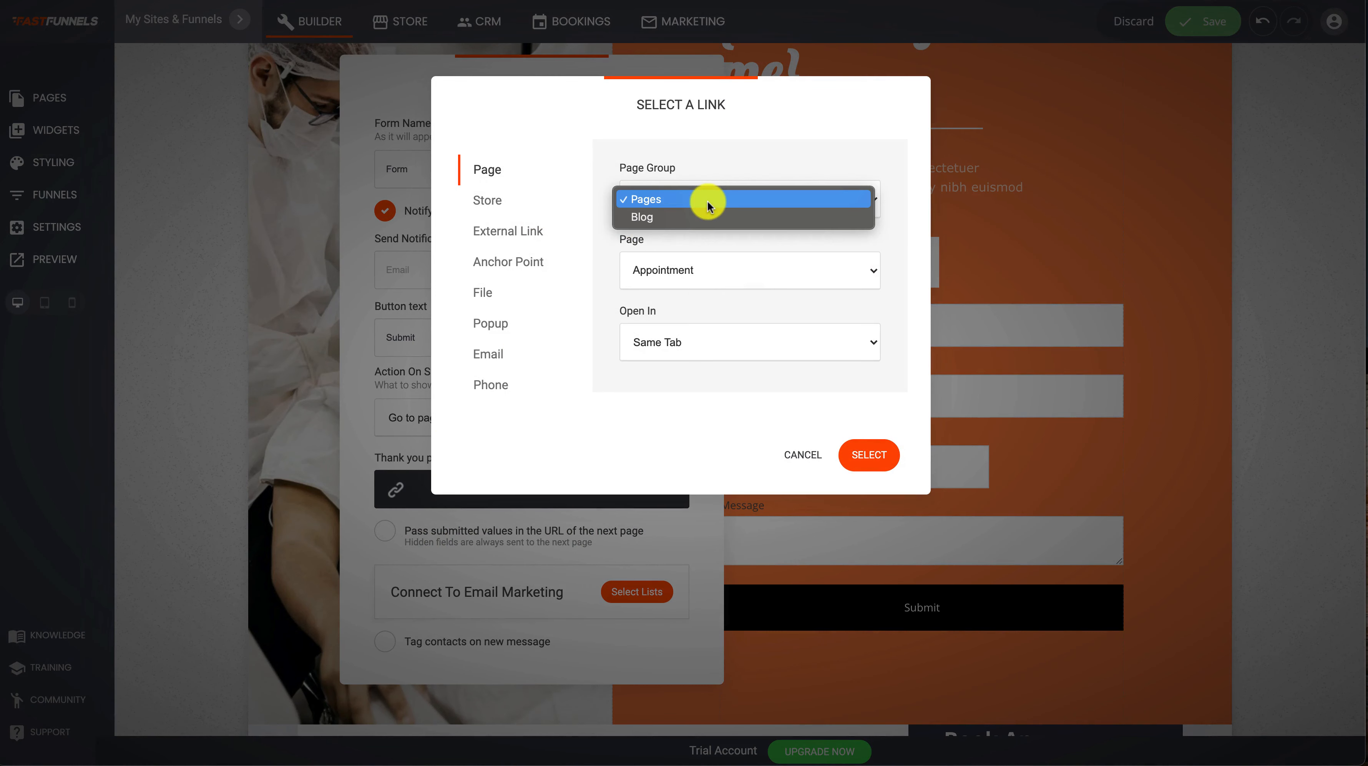
click(707, 204)
click(690, 267)
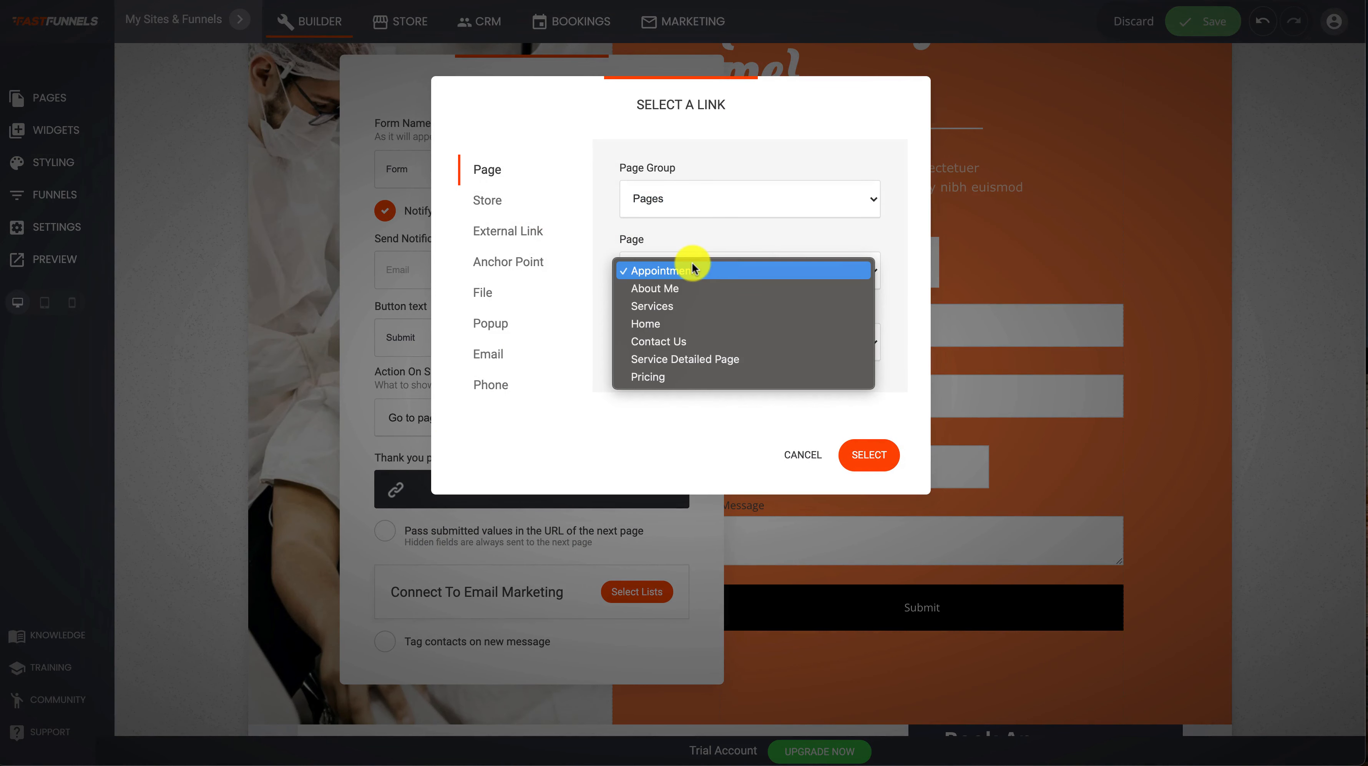
click(680, 346)
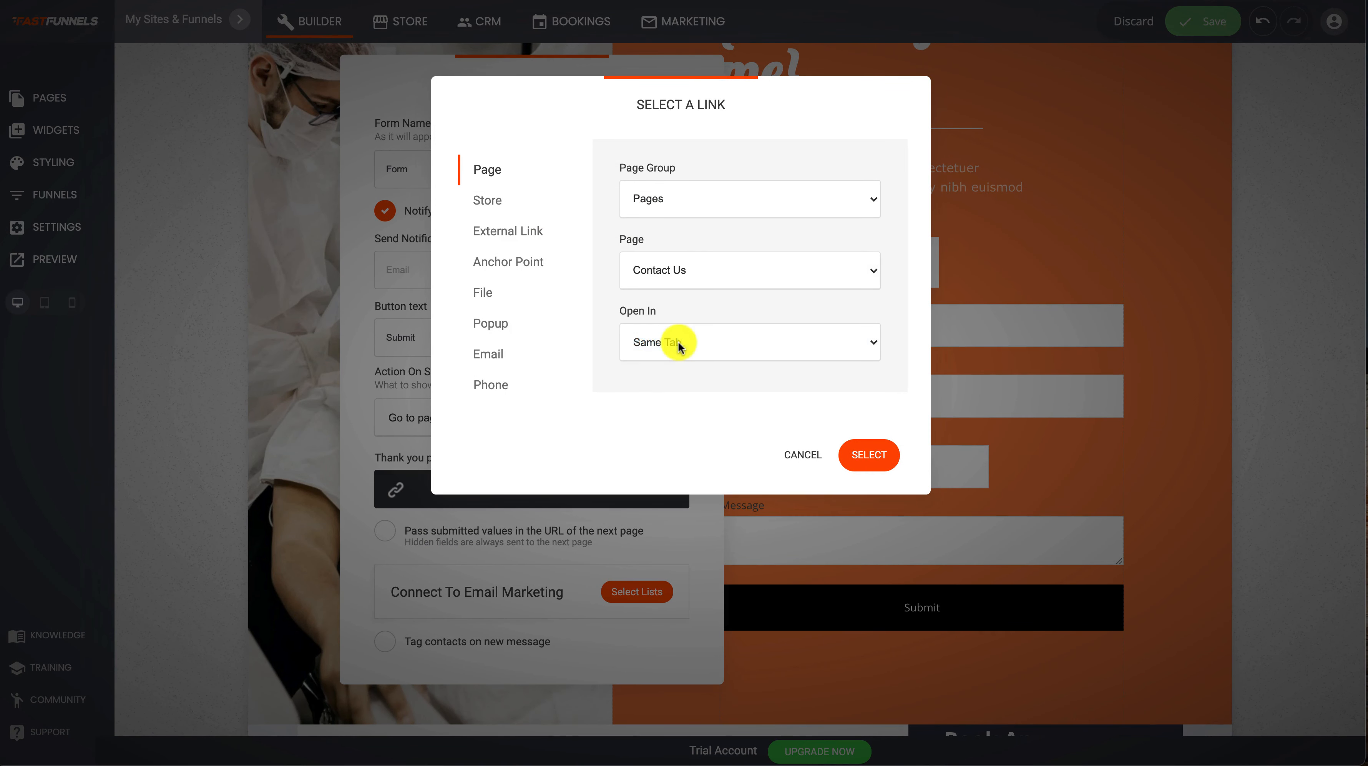
click(858, 462)
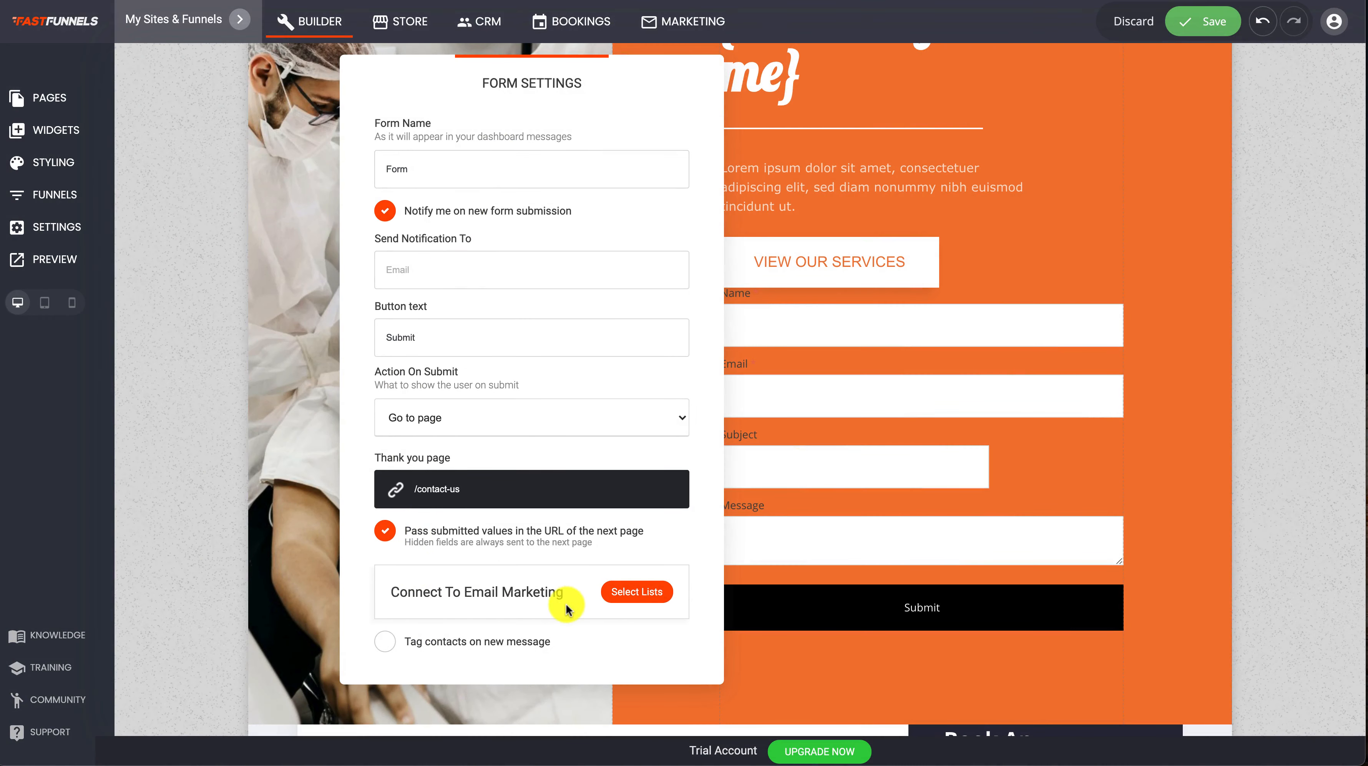
click(846, 506)
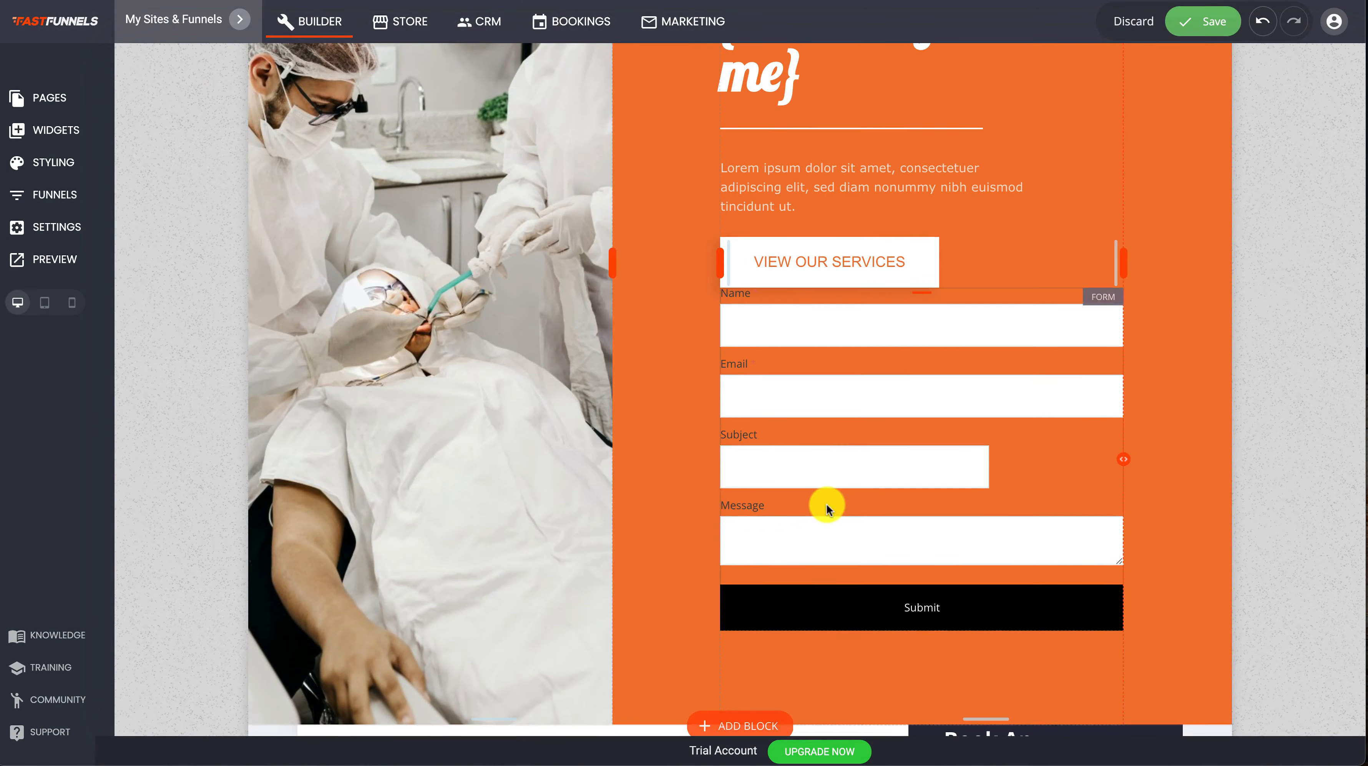
click(1209, 24)
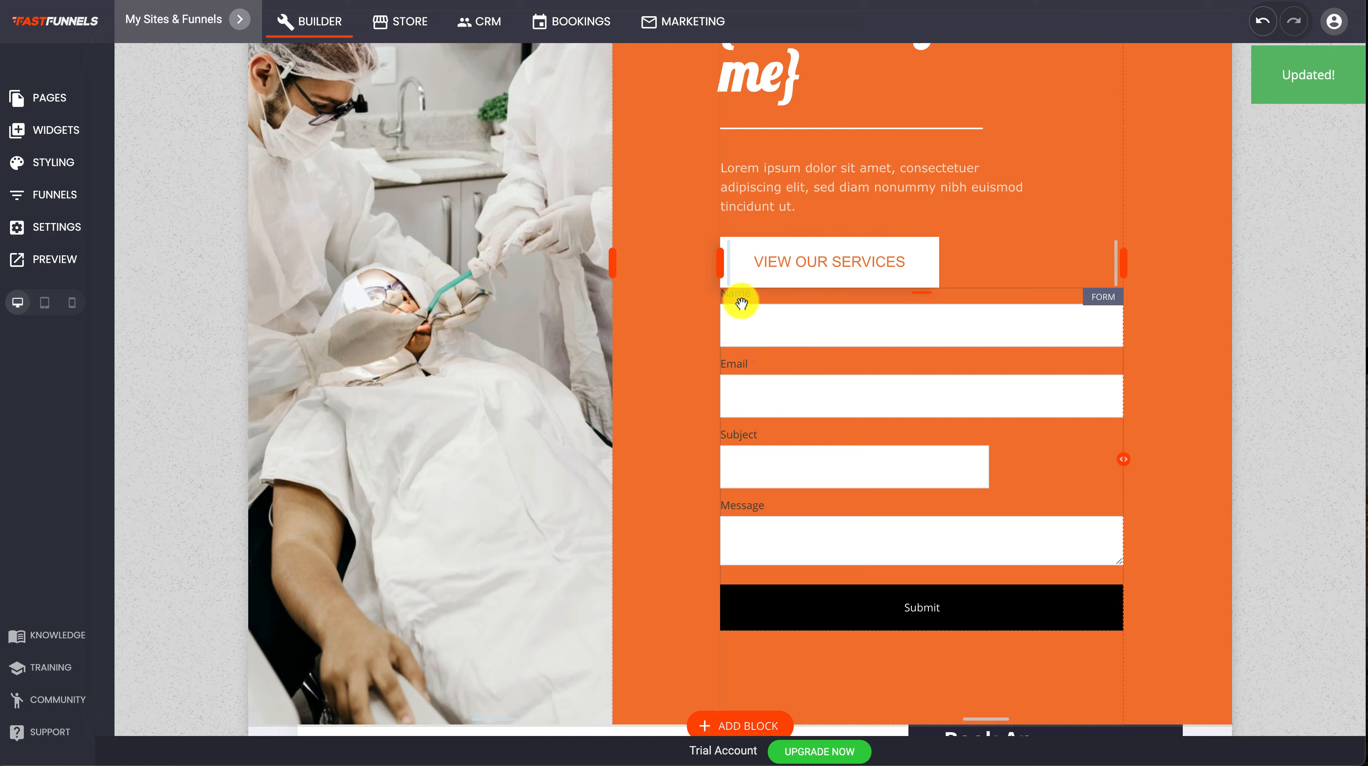
click(752, 308)
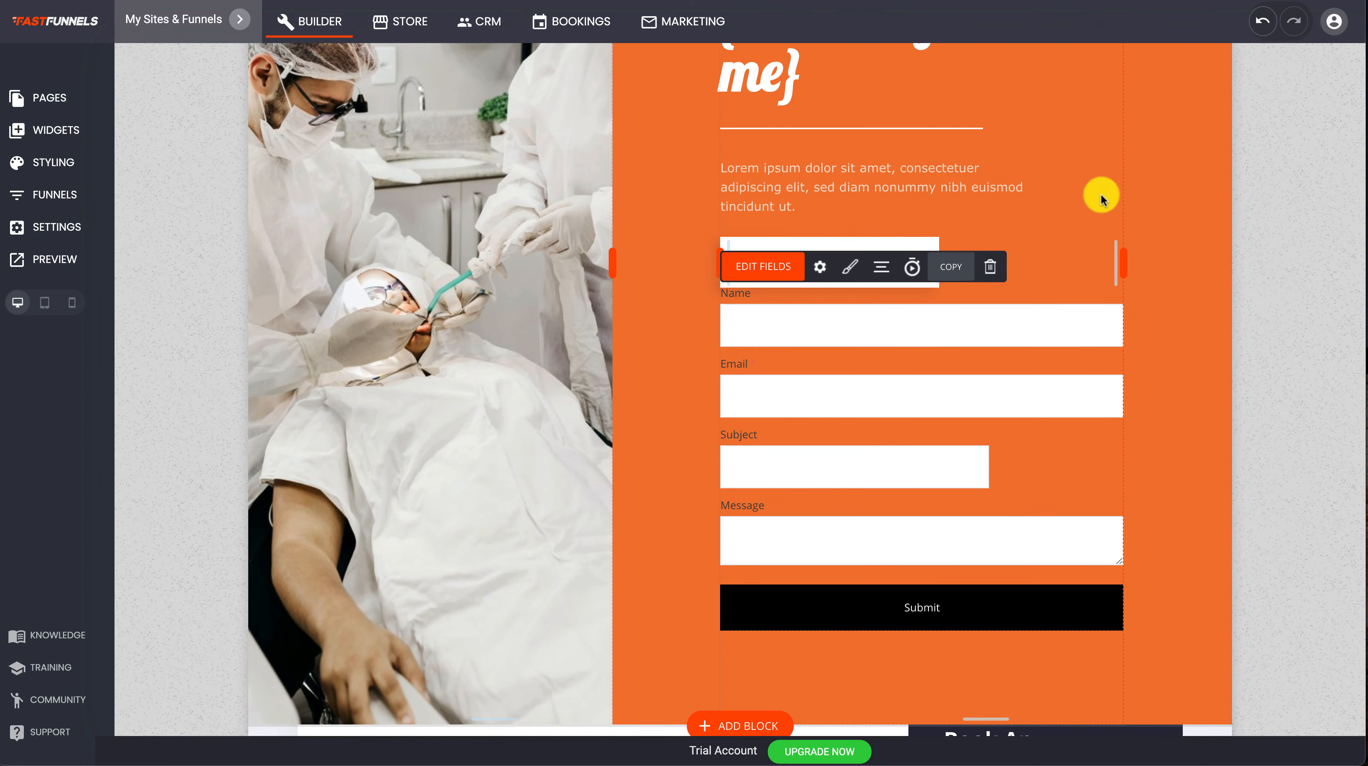
click(1092, 187)
scroll(750, 321, up, 4)
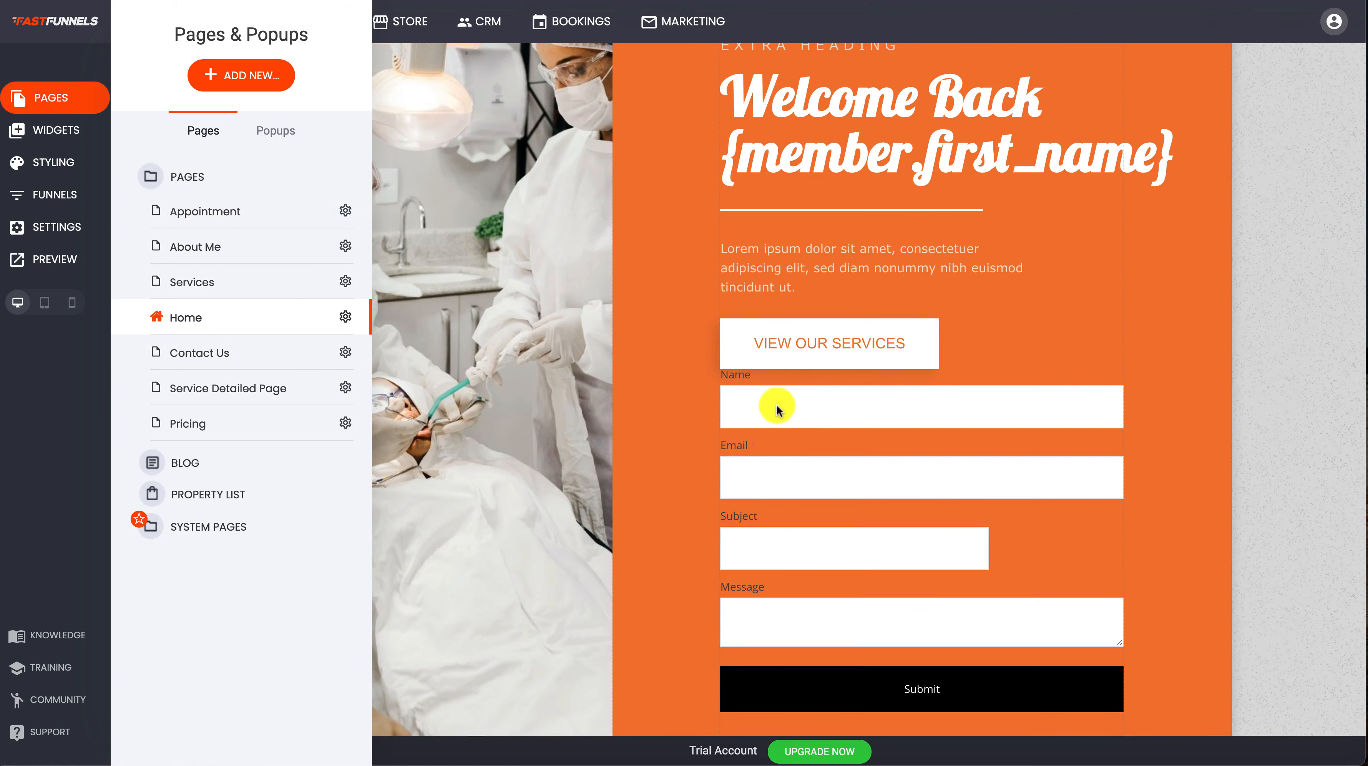
Append the {param.name} tag to the "Get In Touch" heading on the Contact Us page and save the page
click(221, 354)
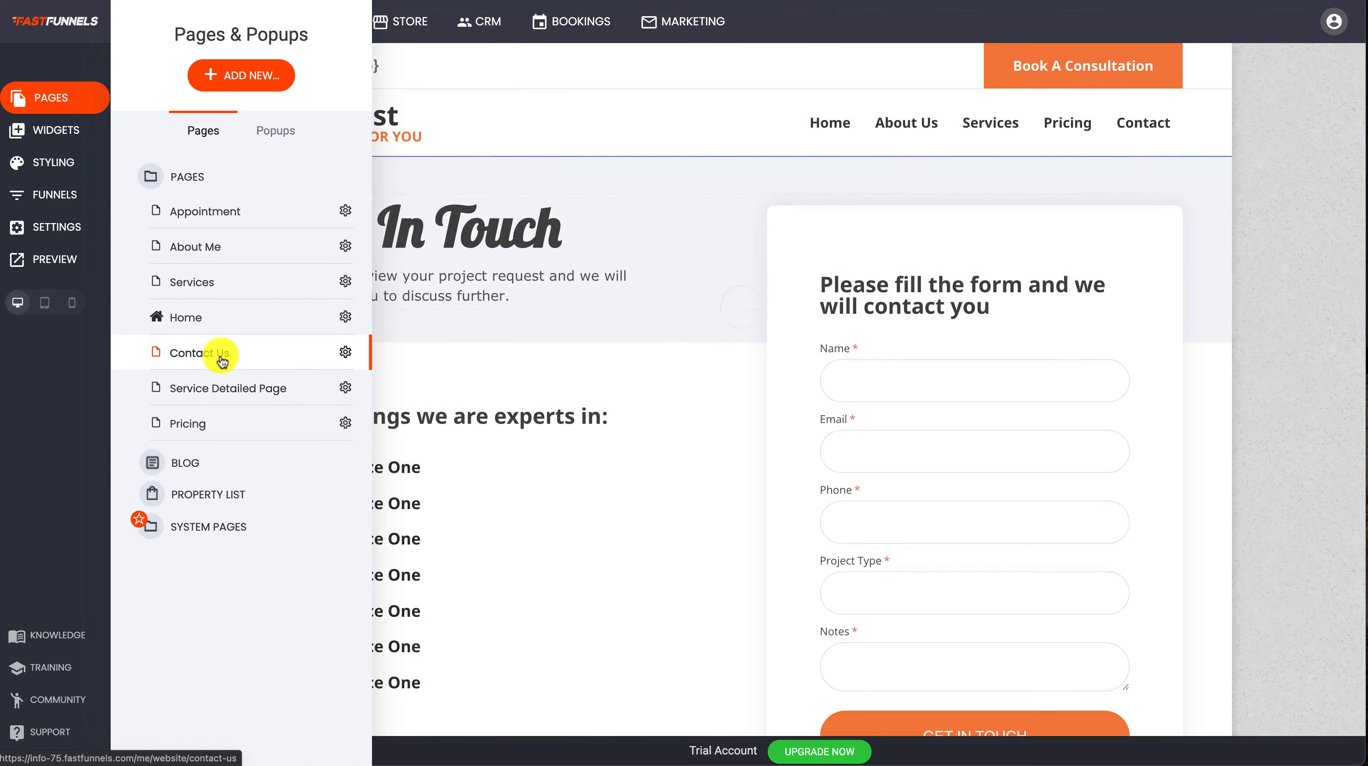
click(567, 231)
click(565, 234)
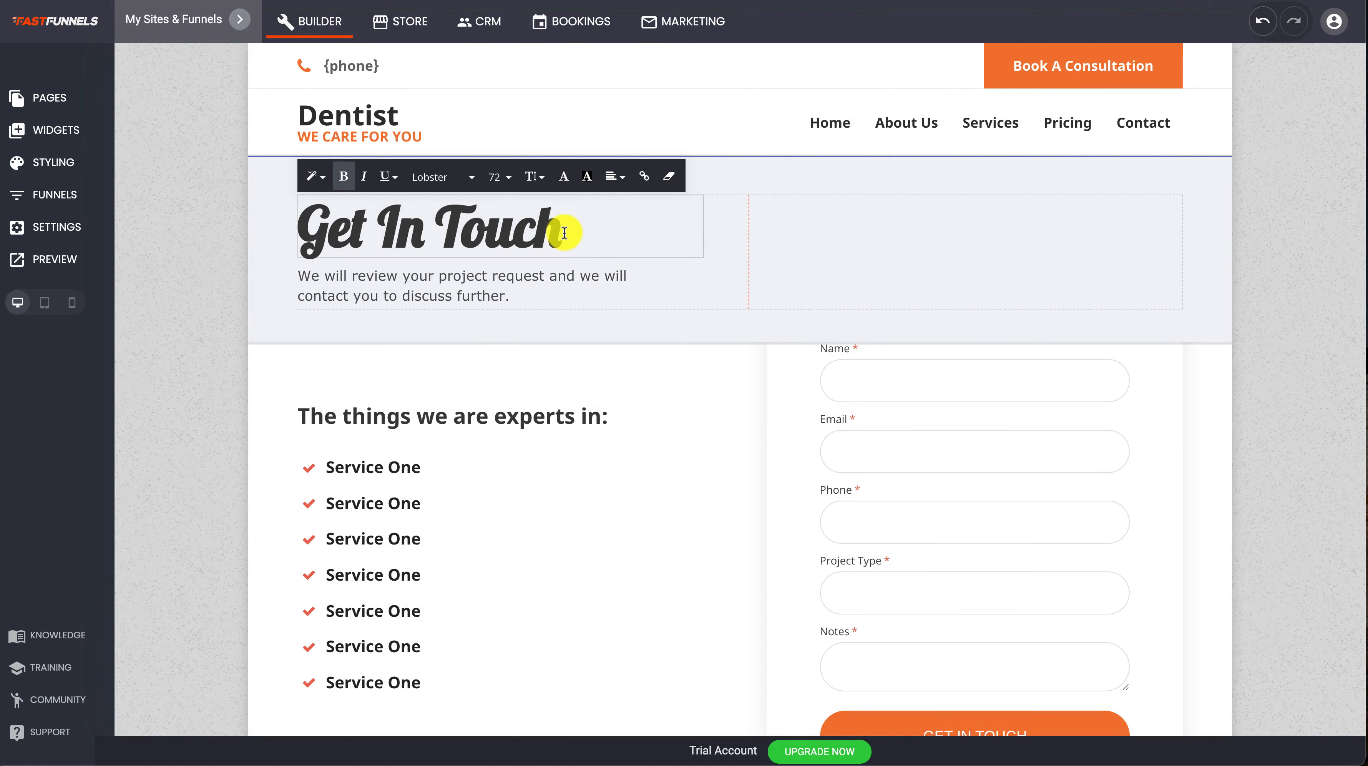
text({param.name})
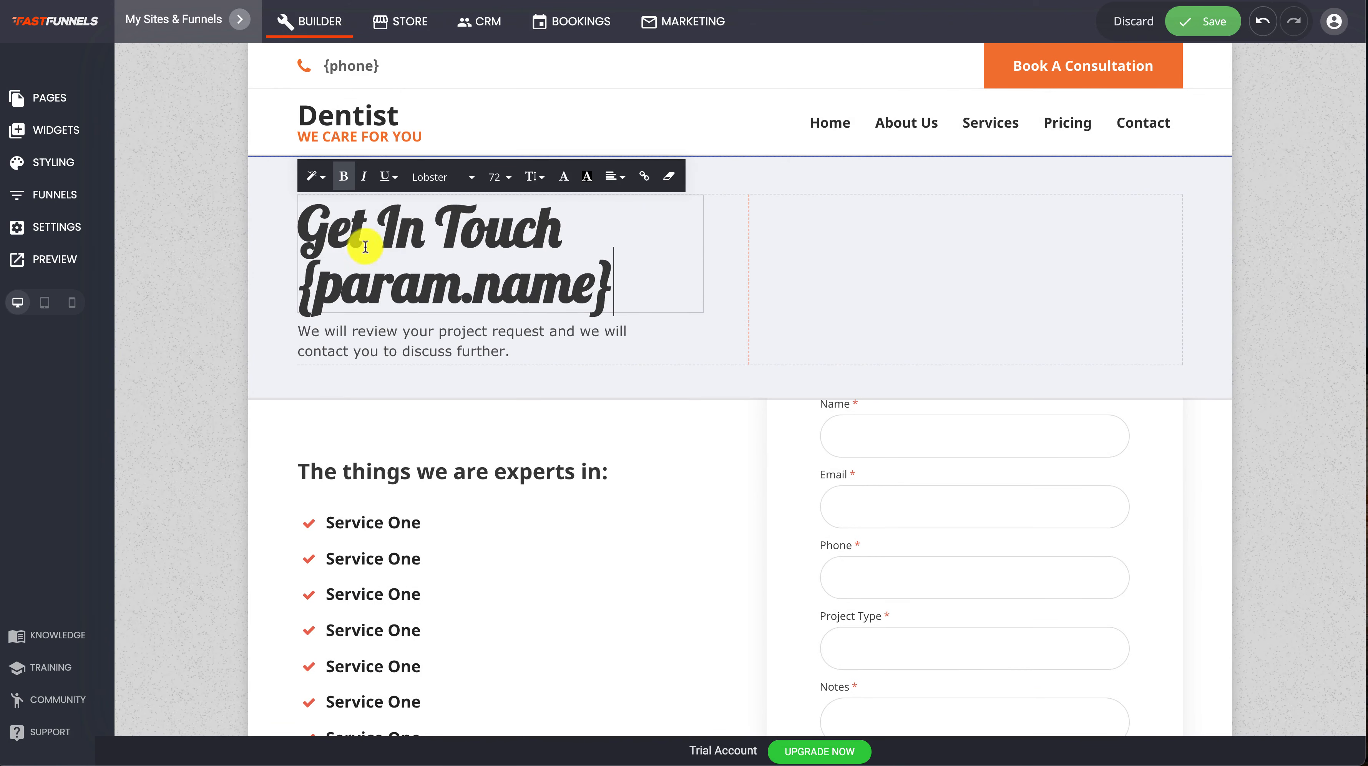
drag(312, 283, 306, 283)
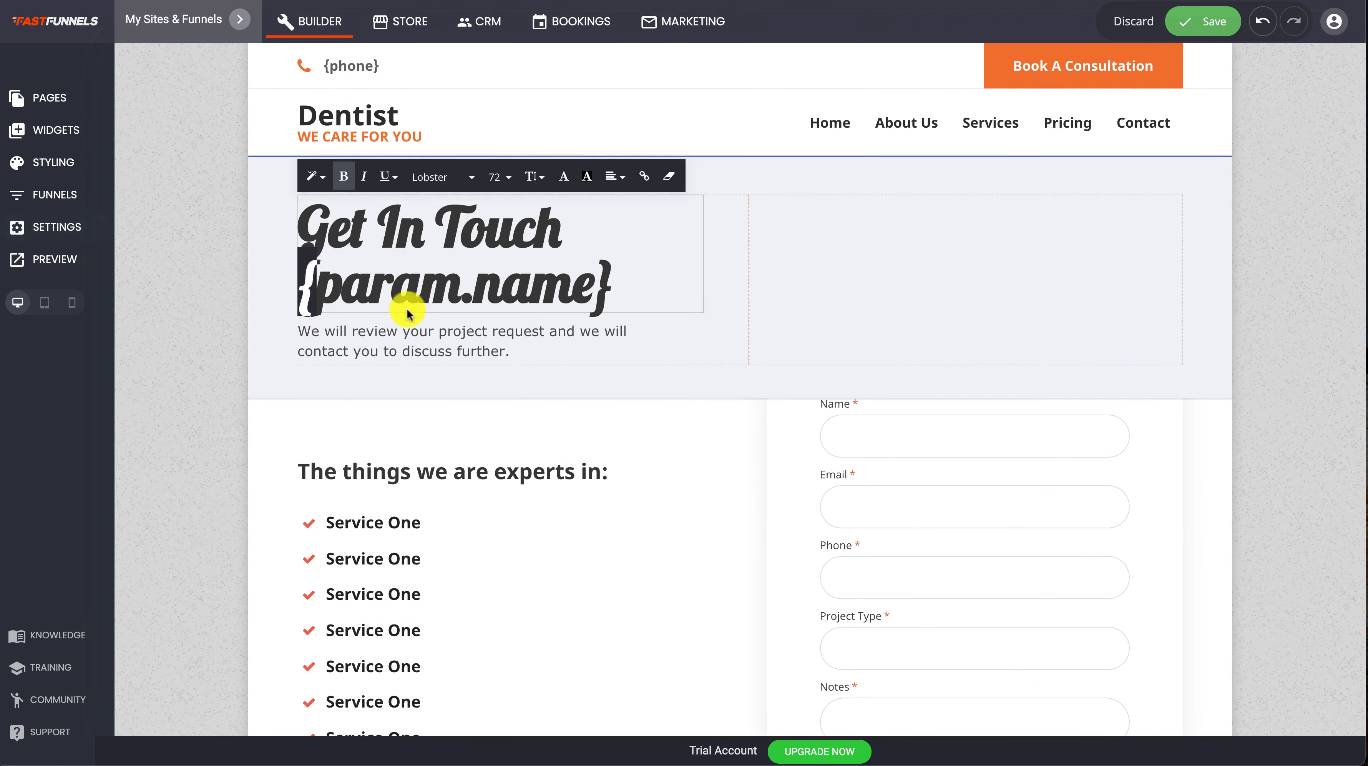
click(337, 304)
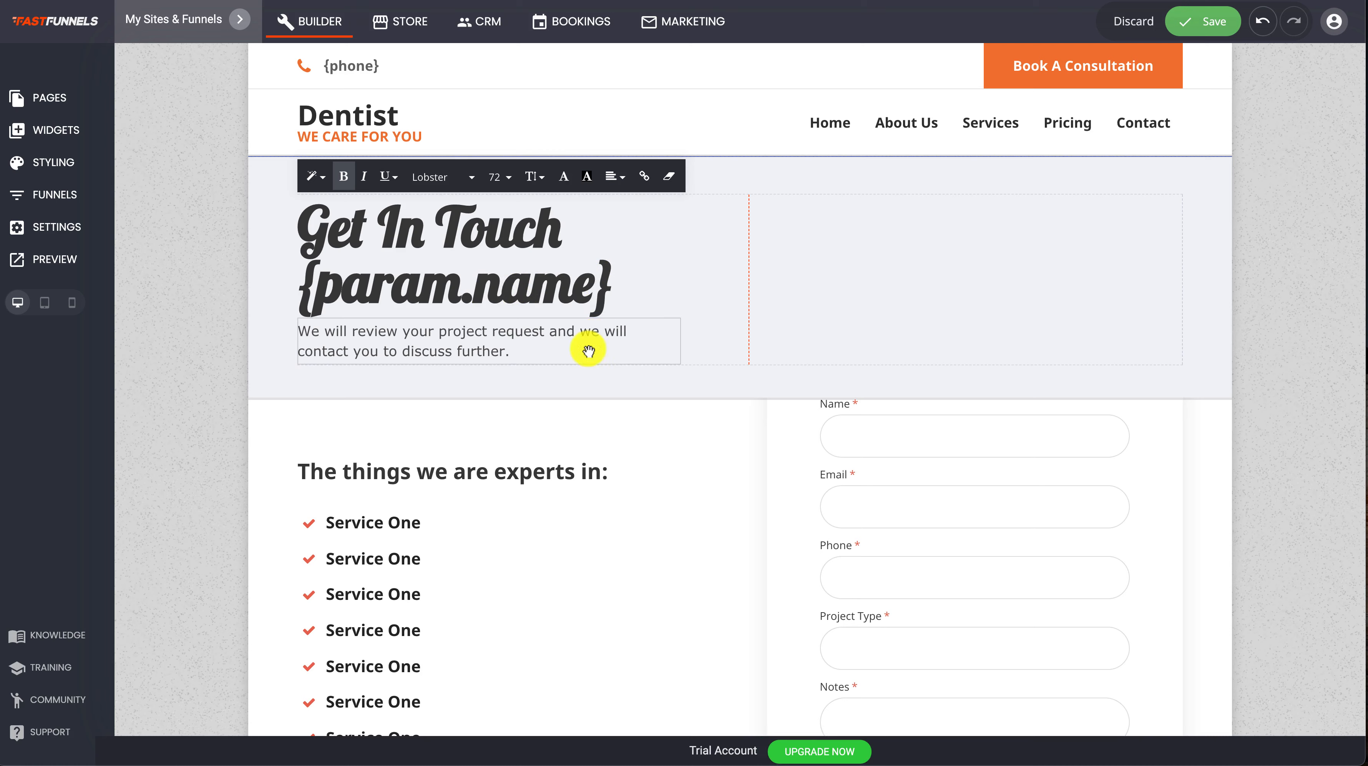
click(582, 365)
click(1221, 23)
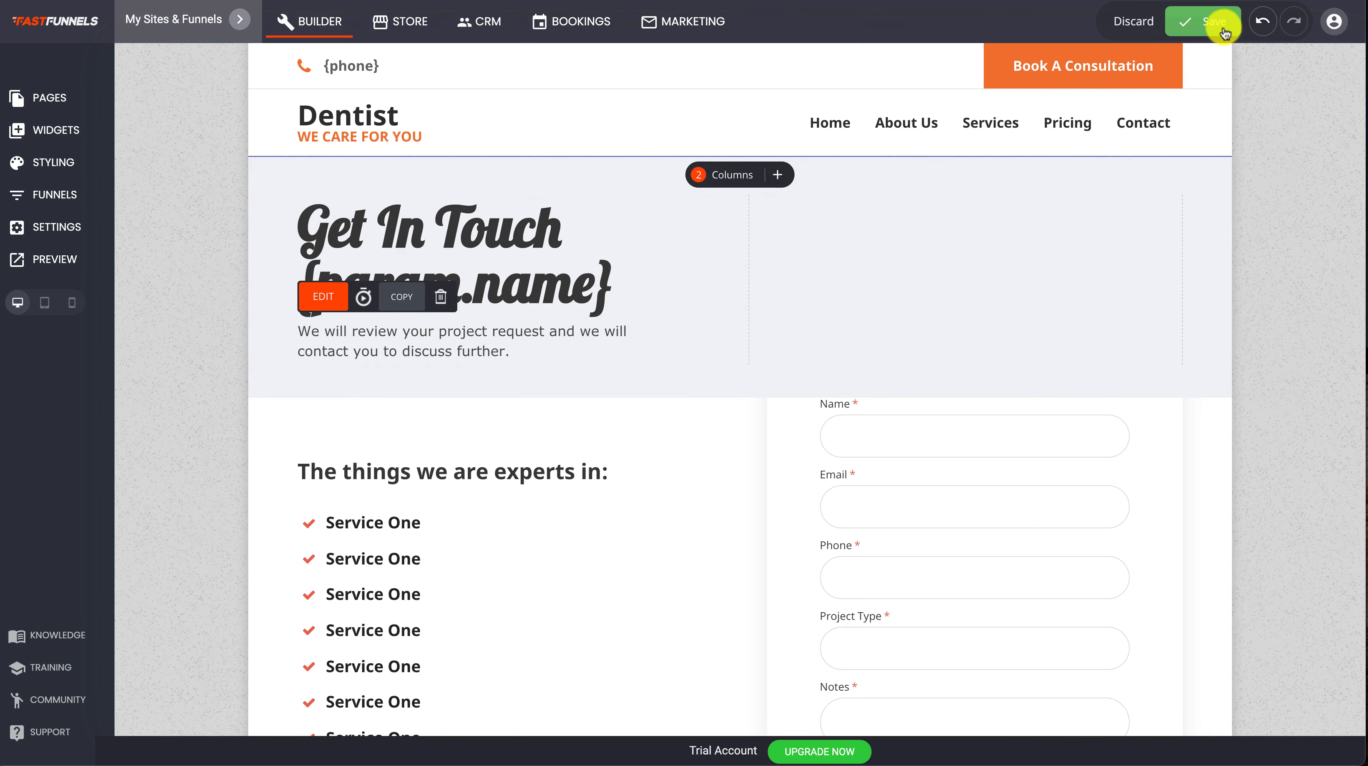
Switch to the Home page and open its preview at the form in the hero block
click(853, 131)
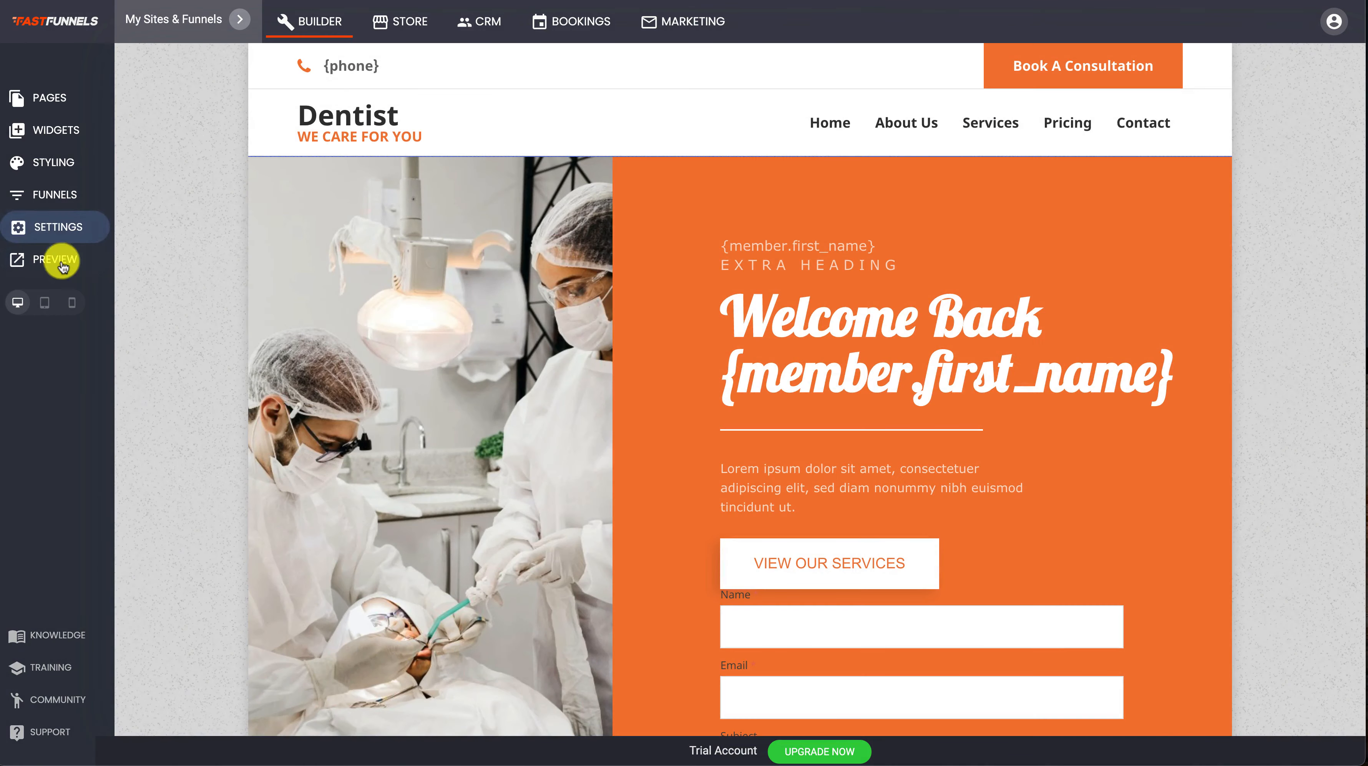
click(58, 261)
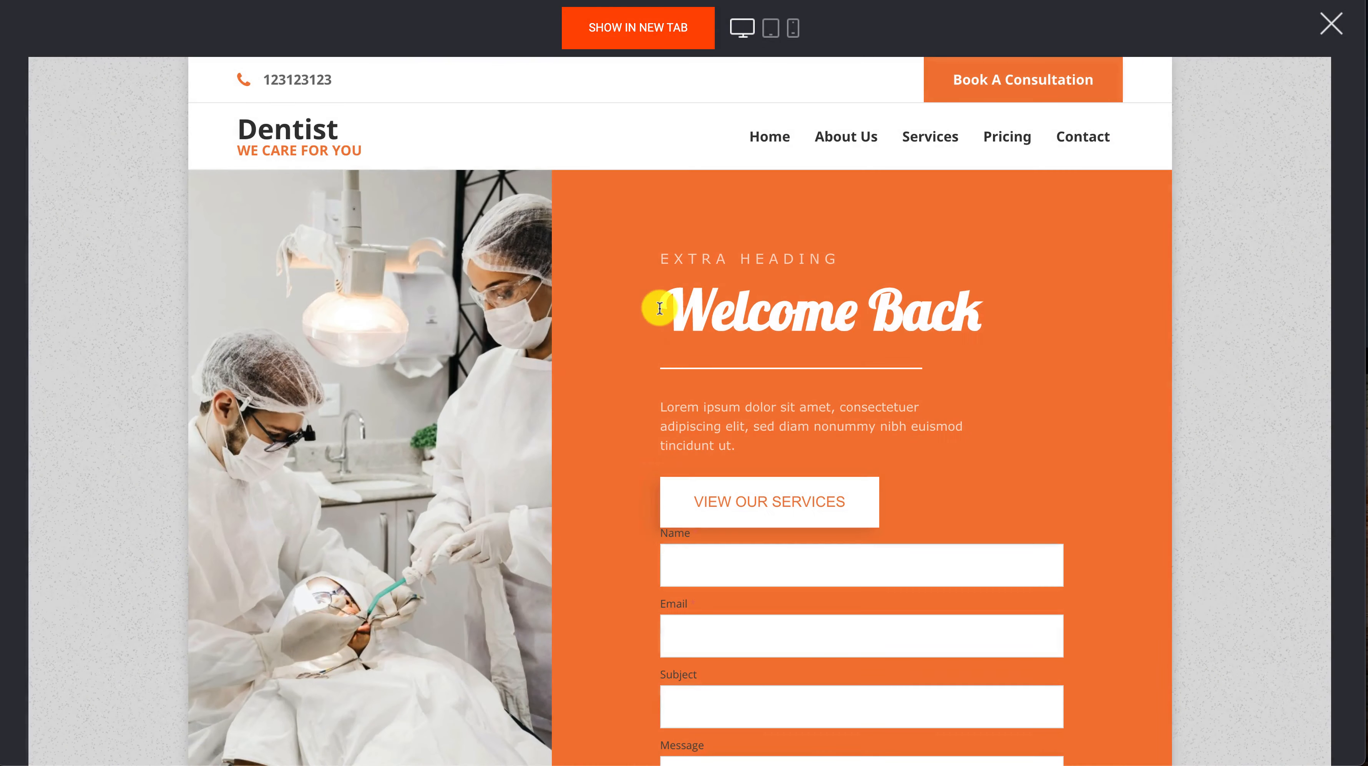
scroll(930, 327, down, 2)
Fill in the hero form with a name, an e-mail address, subject "sfsfsfsdffsdfsdf" and message "sdfsdfsdfsdfdssd", and submit it
click(723, 446)
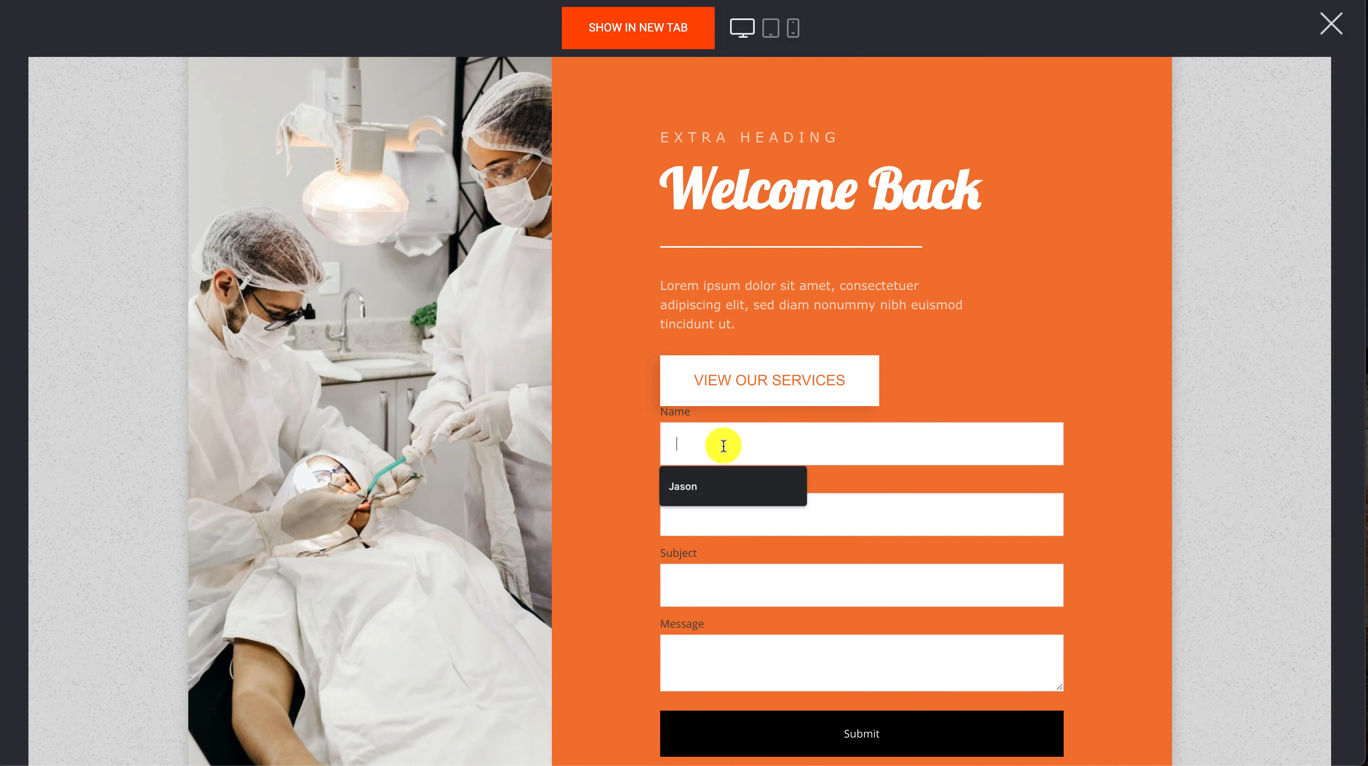
click(688, 487)
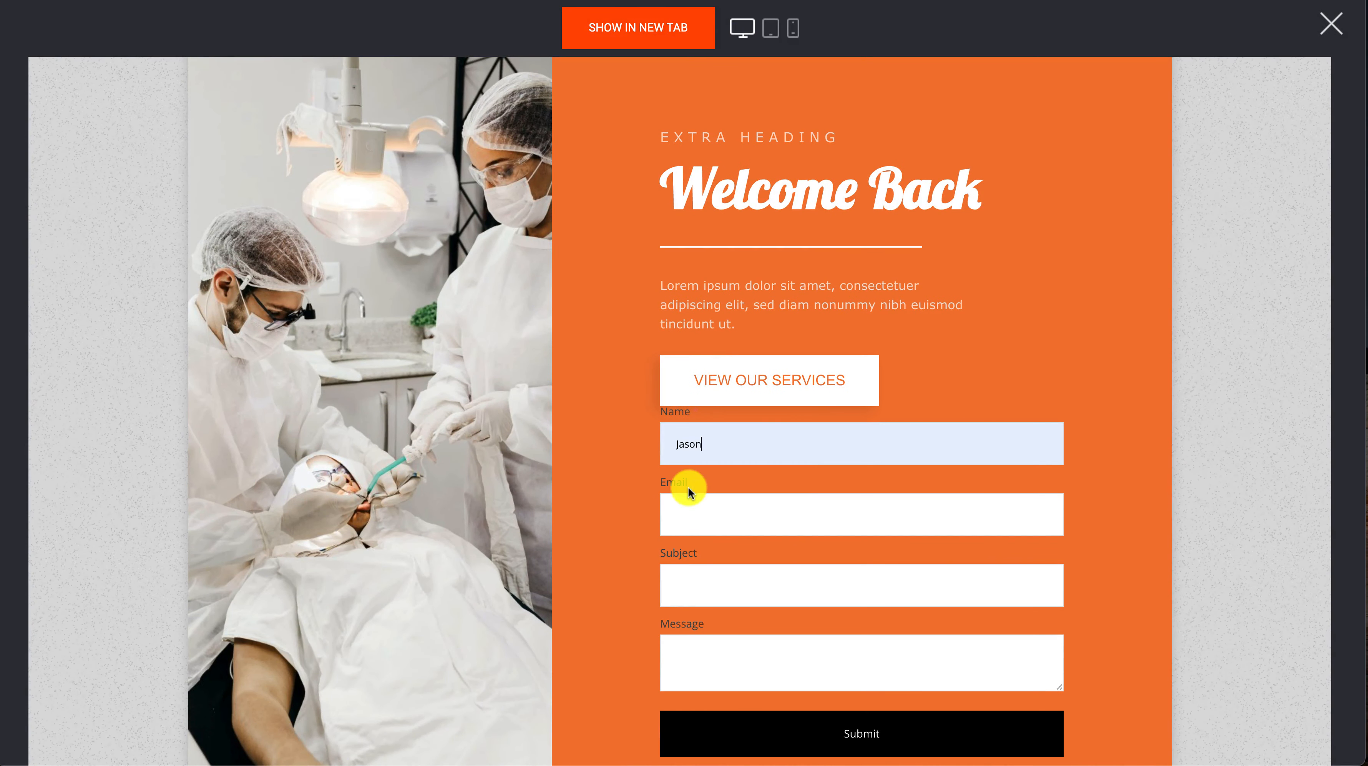
click(709, 513)
click(706, 556)
click(709, 578)
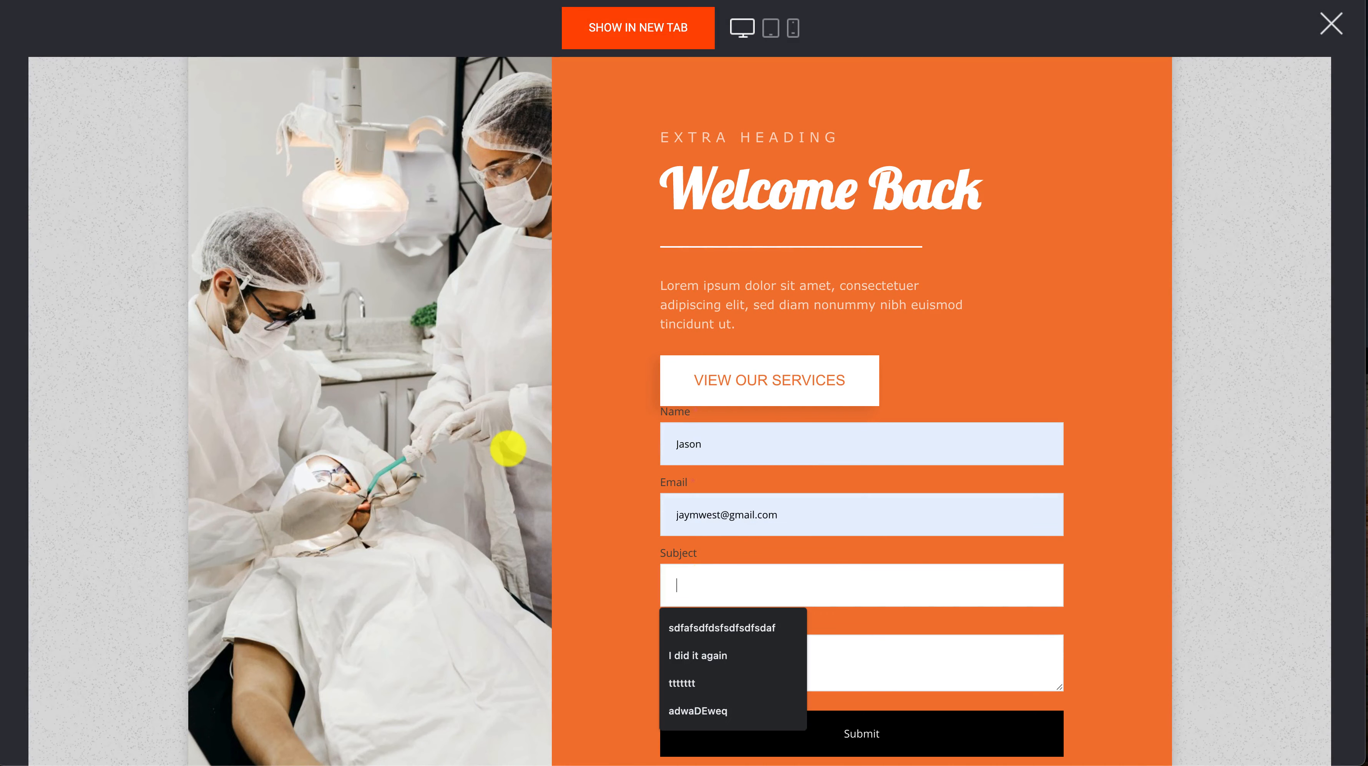
text(sfsfsfsdffsdfsdf)
click(741, 661)
text(sdfsd)
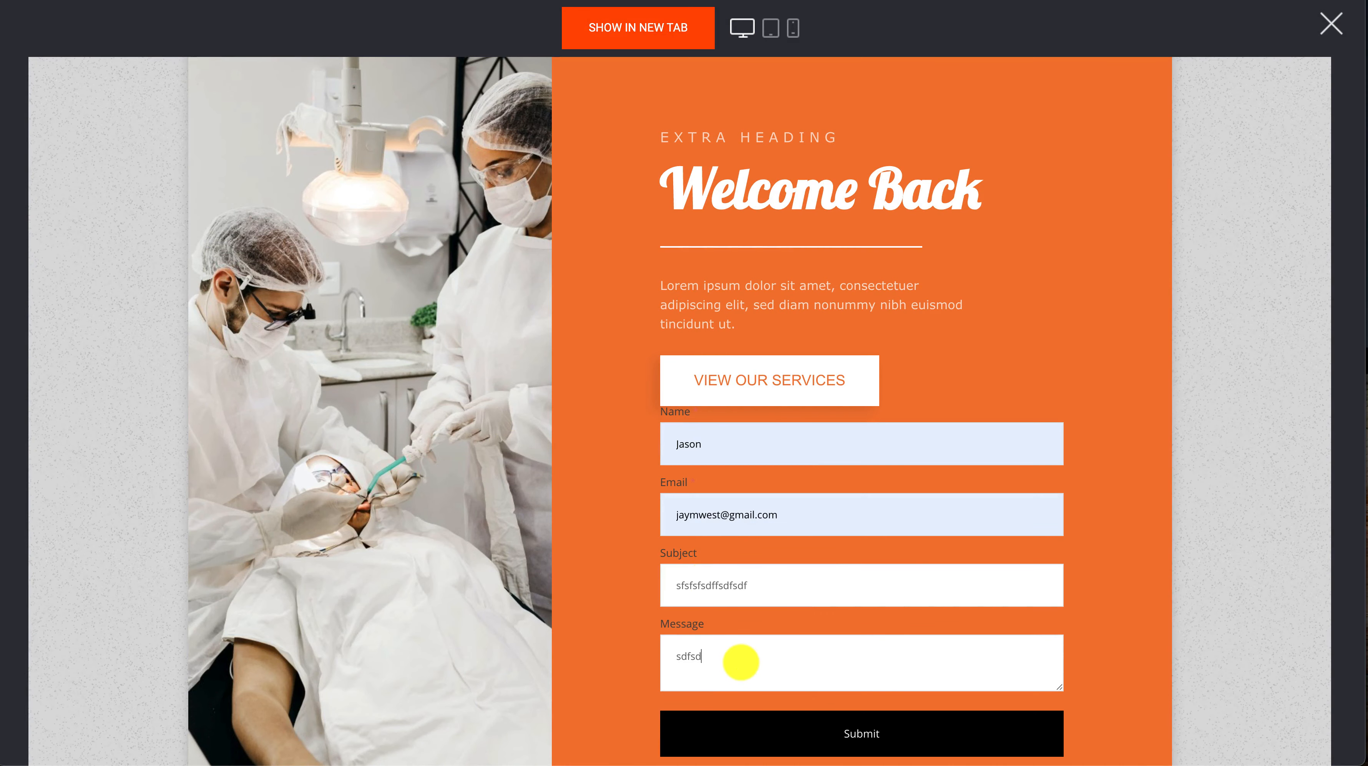
text(fsdfsdfdssd)
click(855, 736)
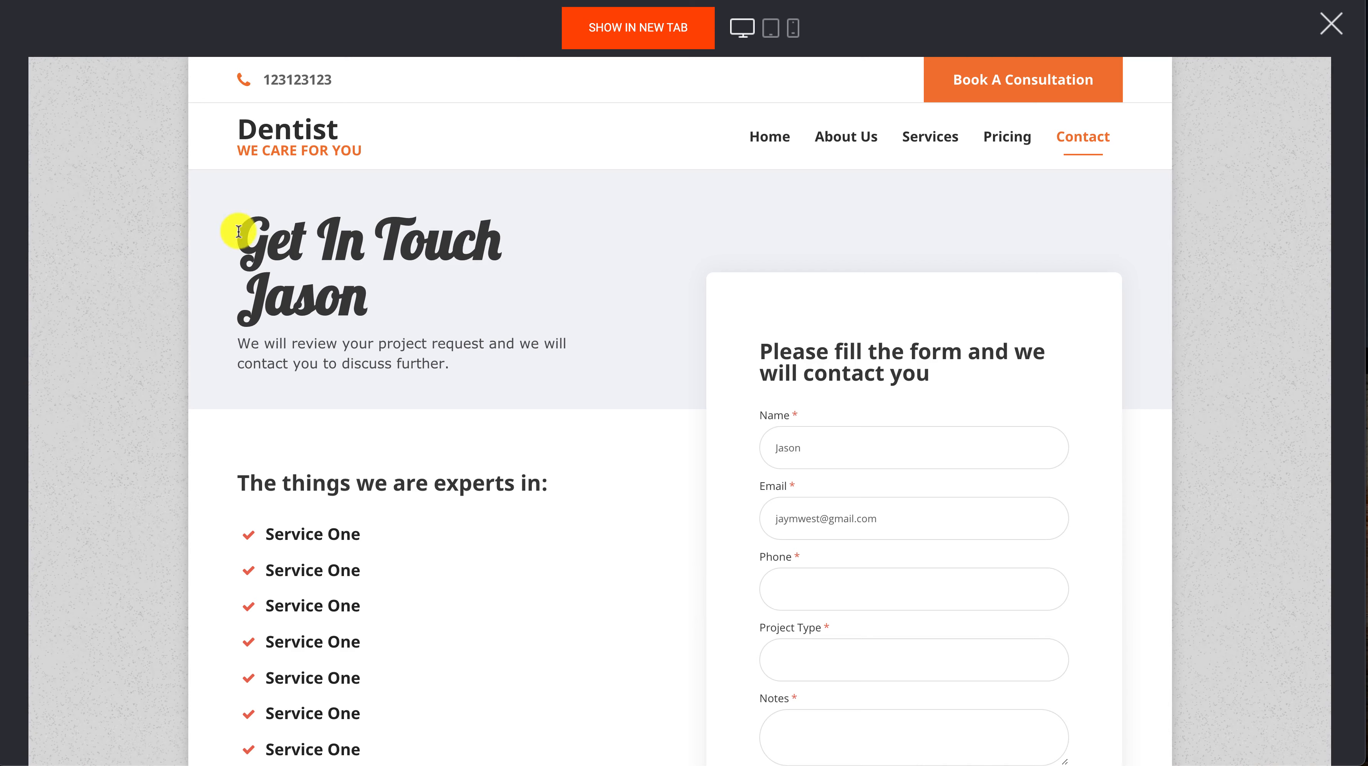
Check how the submitted name displays in the Contact page's "Get In Touch" heading, and close the preview
drag(242, 232, 369, 301)
click(373, 301)
drag(246, 293, 365, 295)
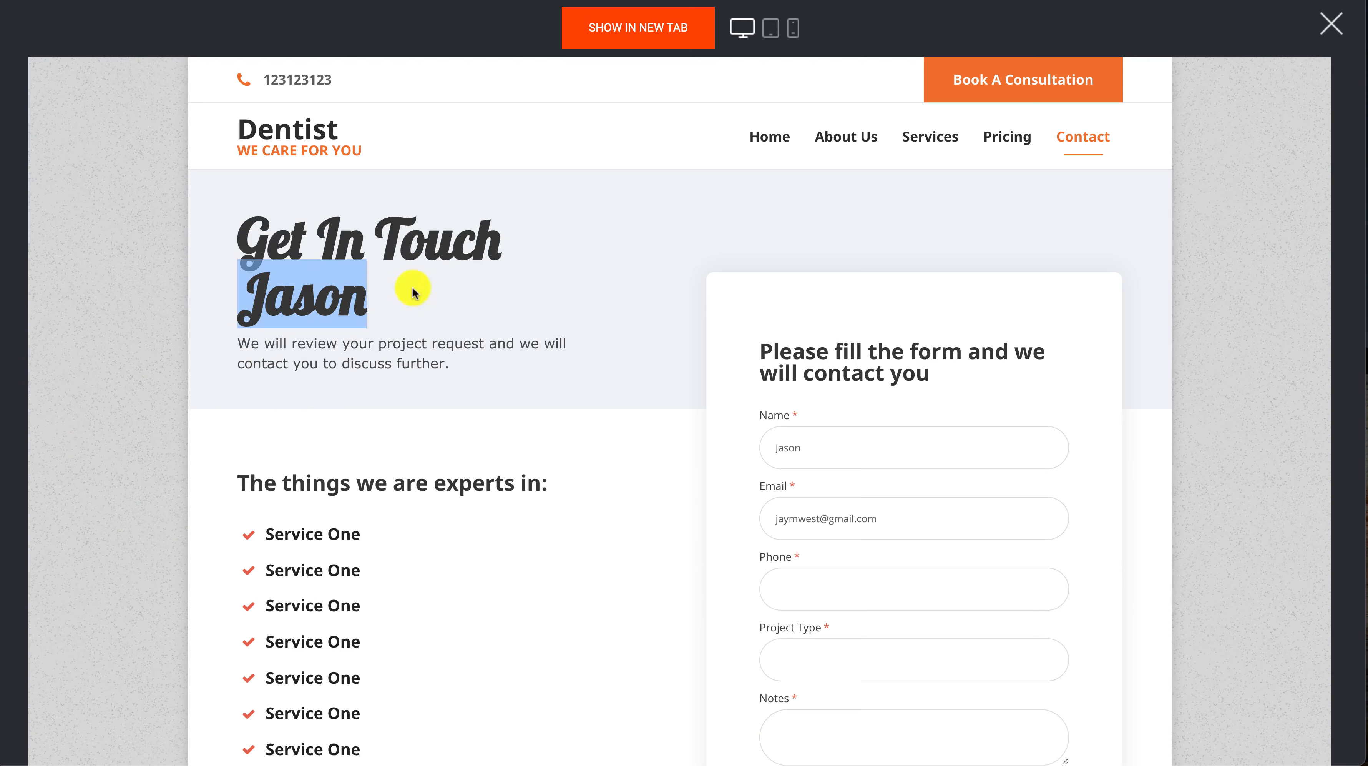
click(538, 292)
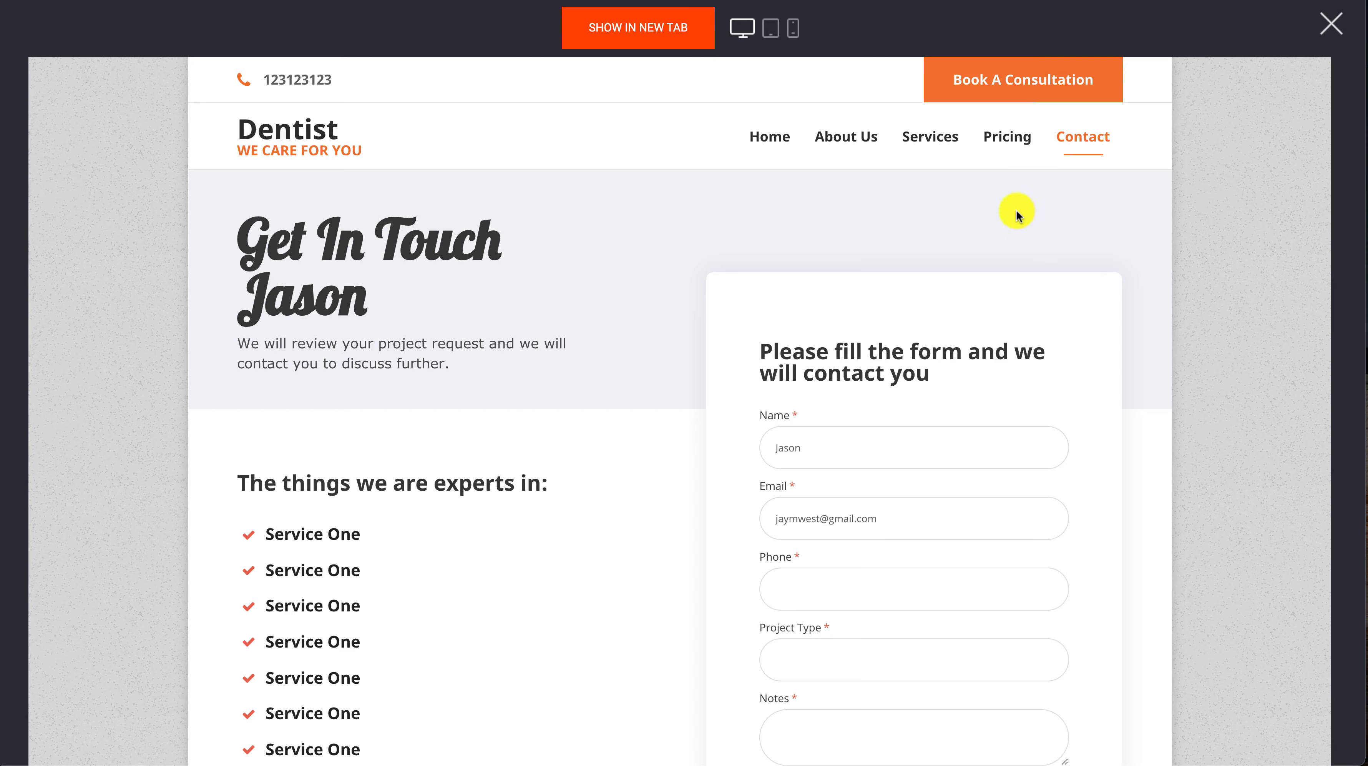
click(1332, 24)
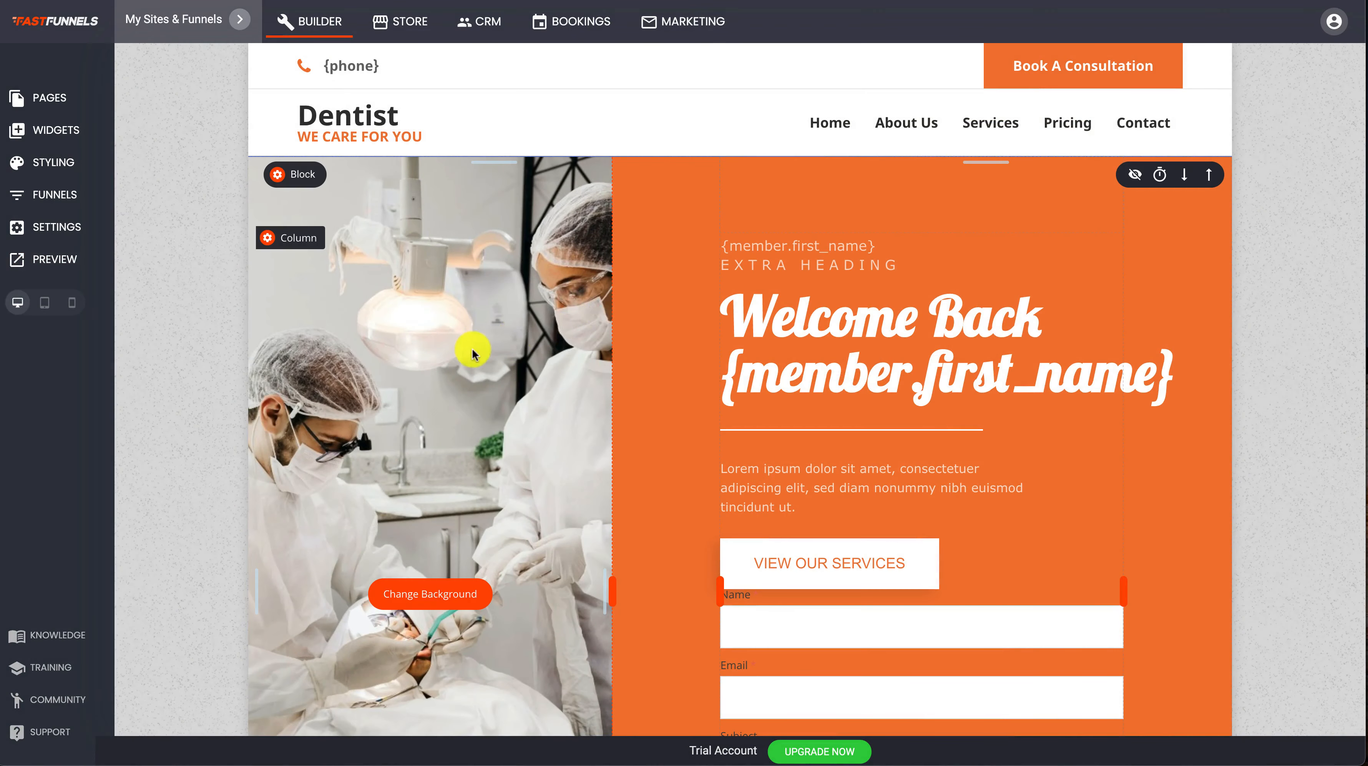